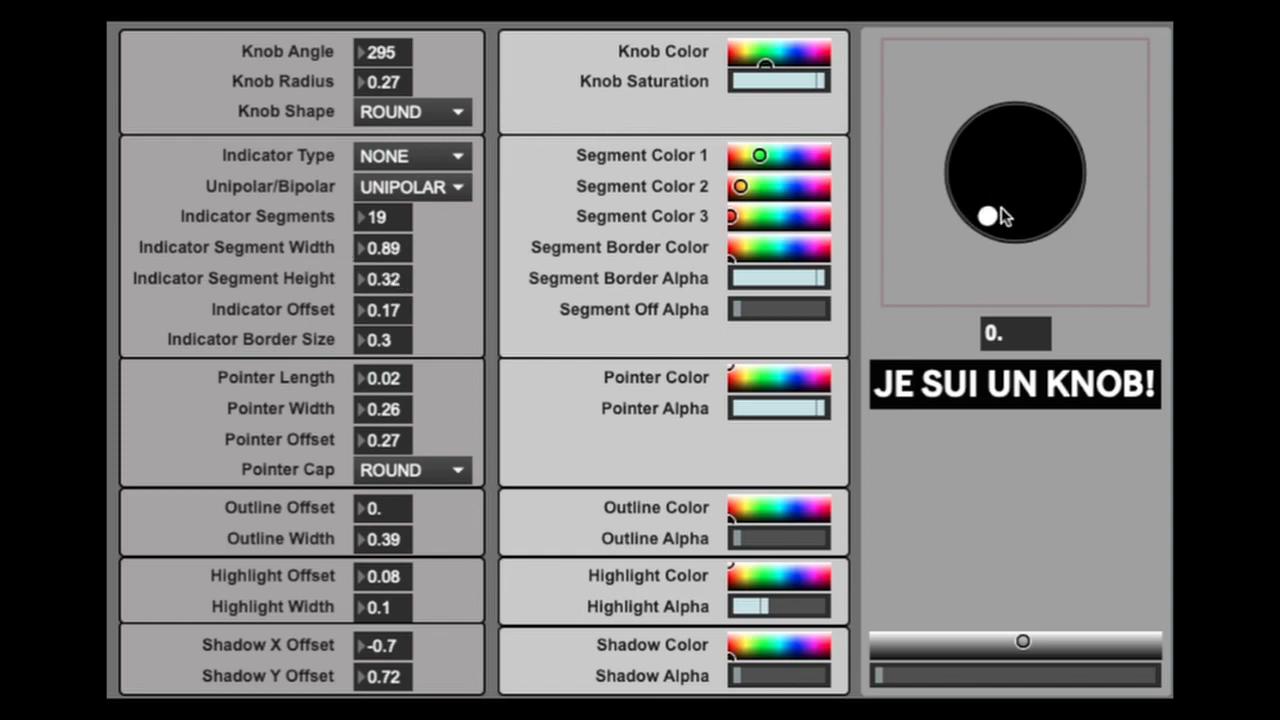
- Turn the preview knob through its range, and turn it again with the knob angle set to 180
drag(997, 218, 1013, 108)
drag(1015, 200, 1025, 228)
mouse_move(1003, 225)
mouse_down()
mouse_move(1000, 40)
mouse_move(1031, 234)
mouse_move(1010, 8)
mouse_move(1005, 230)
mouse_up()
drag(395, 52, 395, 168)
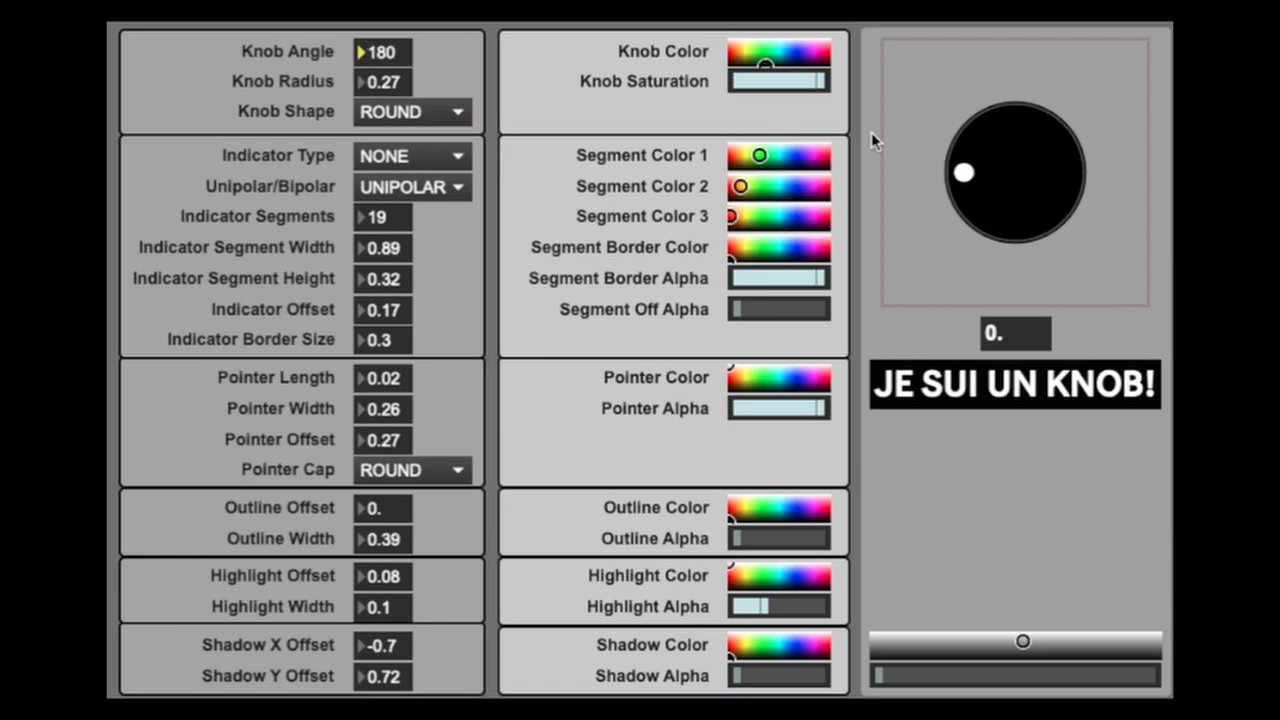
drag(974, 177, 786, 137)
- Try knob angles of 90 and 340, turning the preview knob at each setting
drag(391, 51, 391, 136)
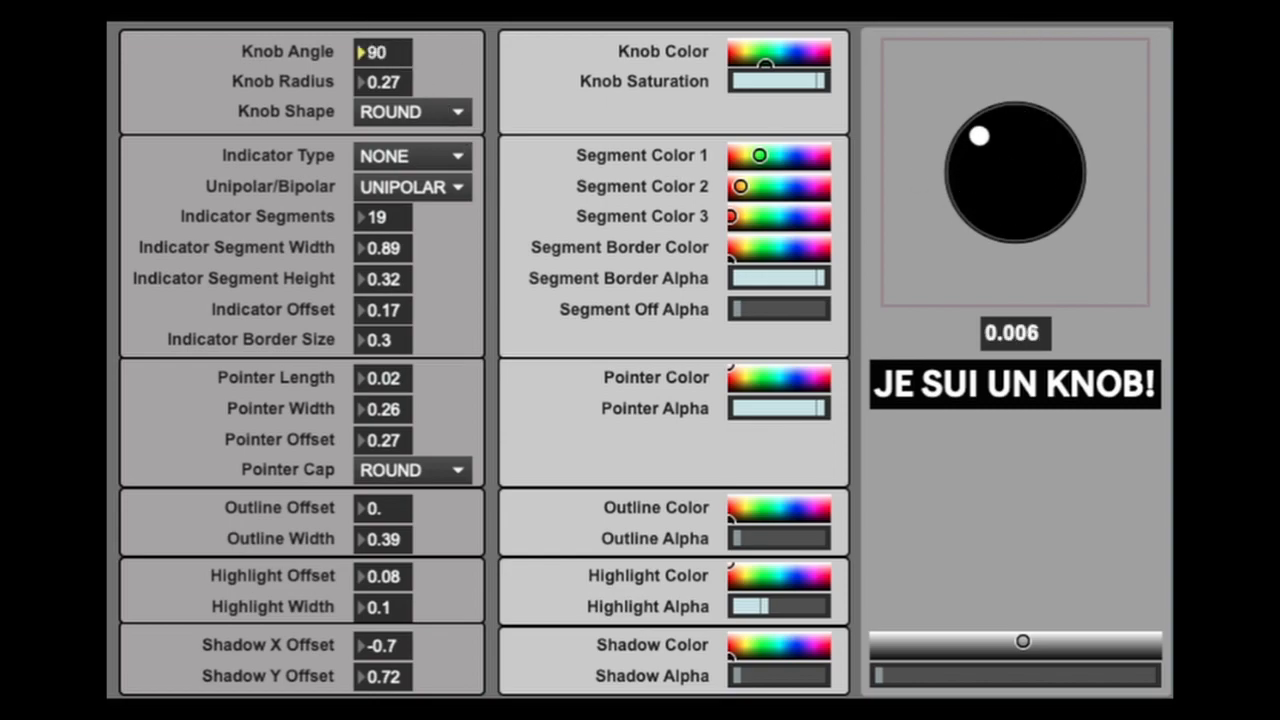
drag(984, 150, 1006, 209)
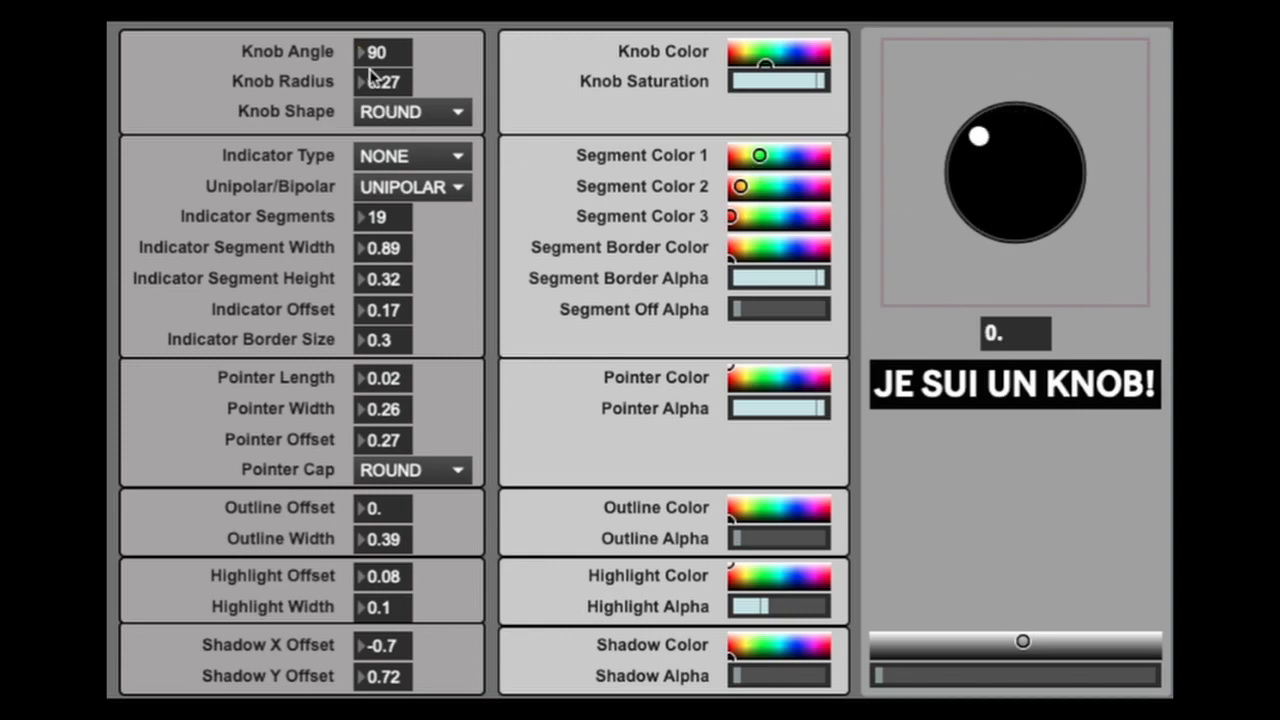
drag(378, 52, 378, 5)
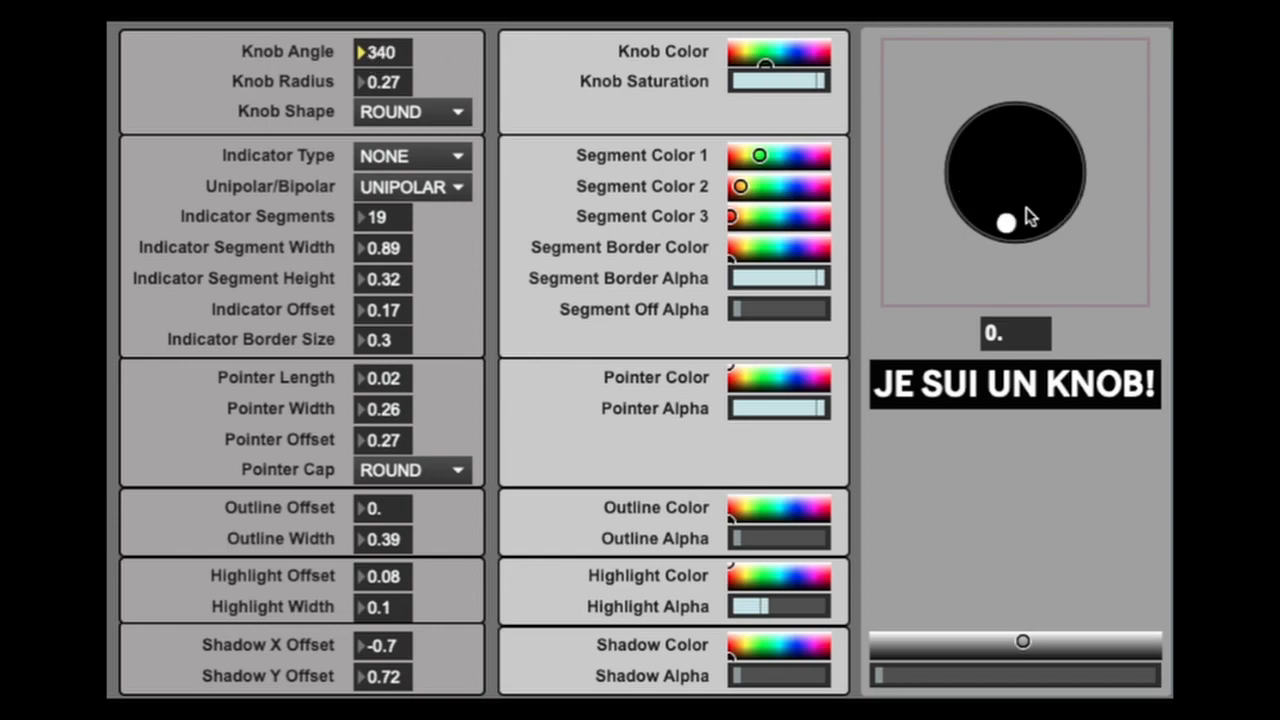
drag(1005, 222, 1006, 250)
- Set the knob angle to 270, then try radii of 0.5 and 0.29 before settling on 0.25
drag(390, 58, 390, 128)
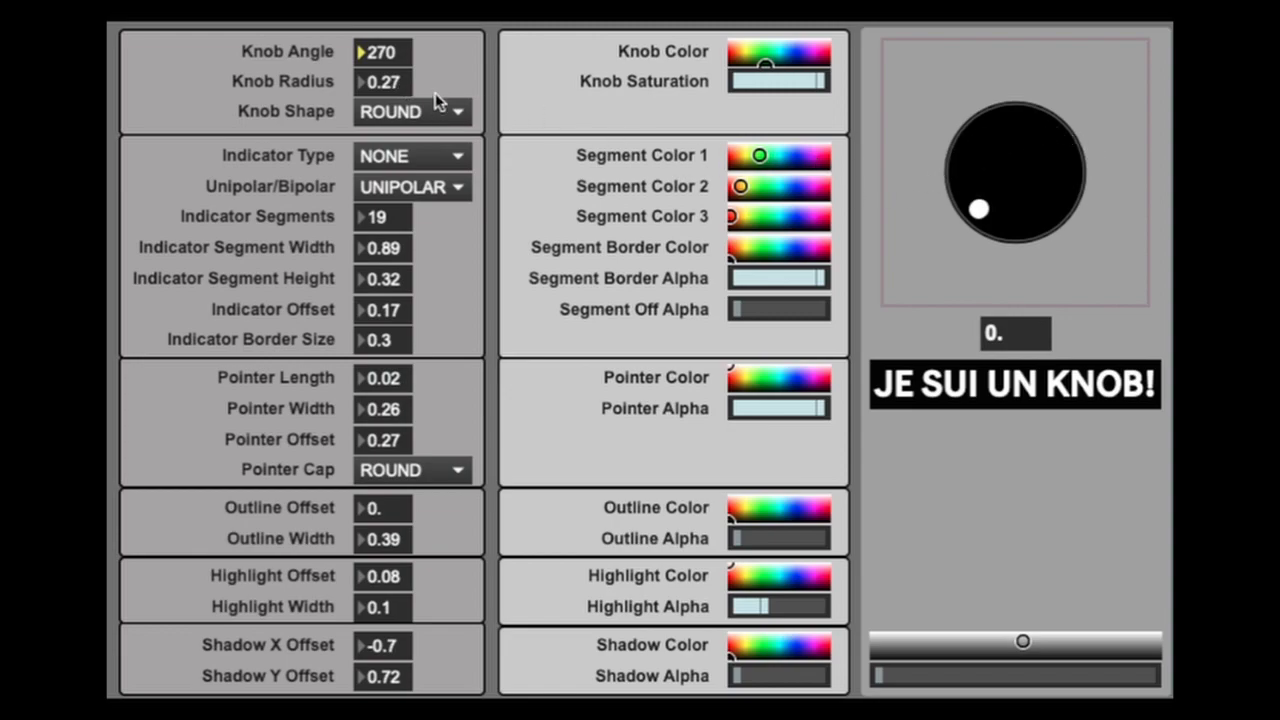
mouse_move(399, 82)
mouse_down()
mouse_move(399, 67)
mouse_move(399, 99)
mouse_move(399, 59)
mouse_up()
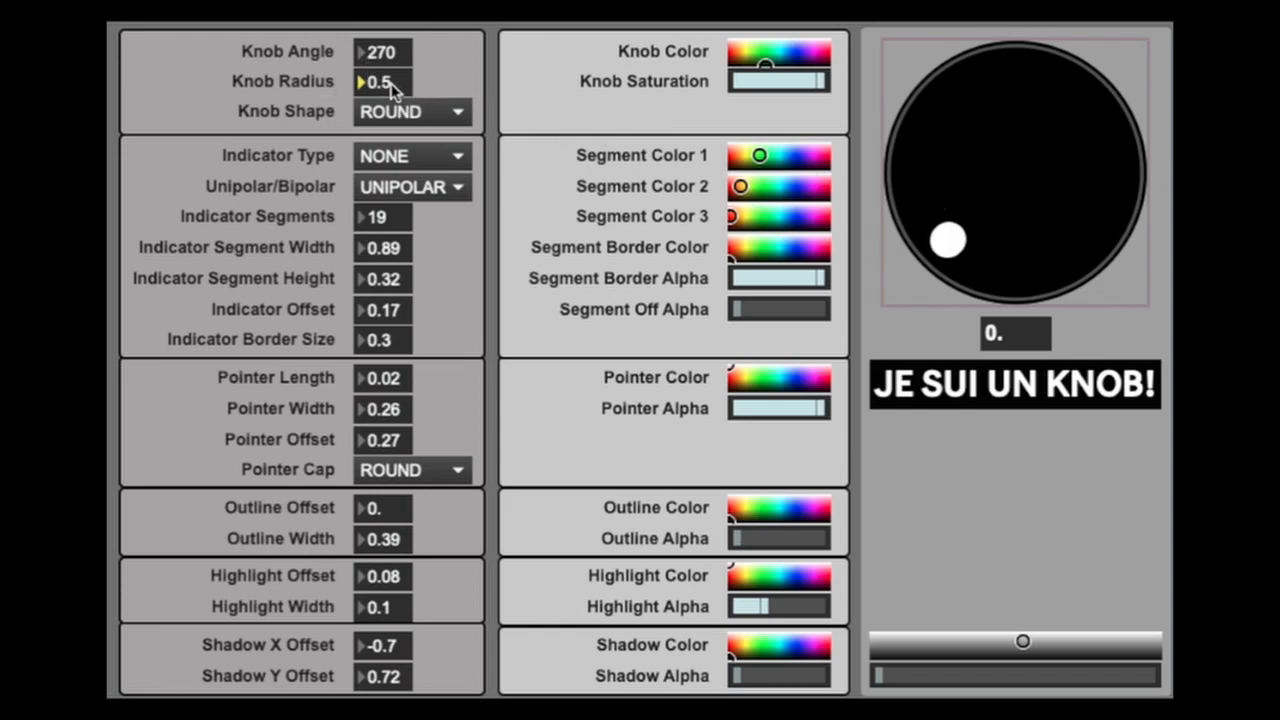
drag(393, 88, 393, 109)
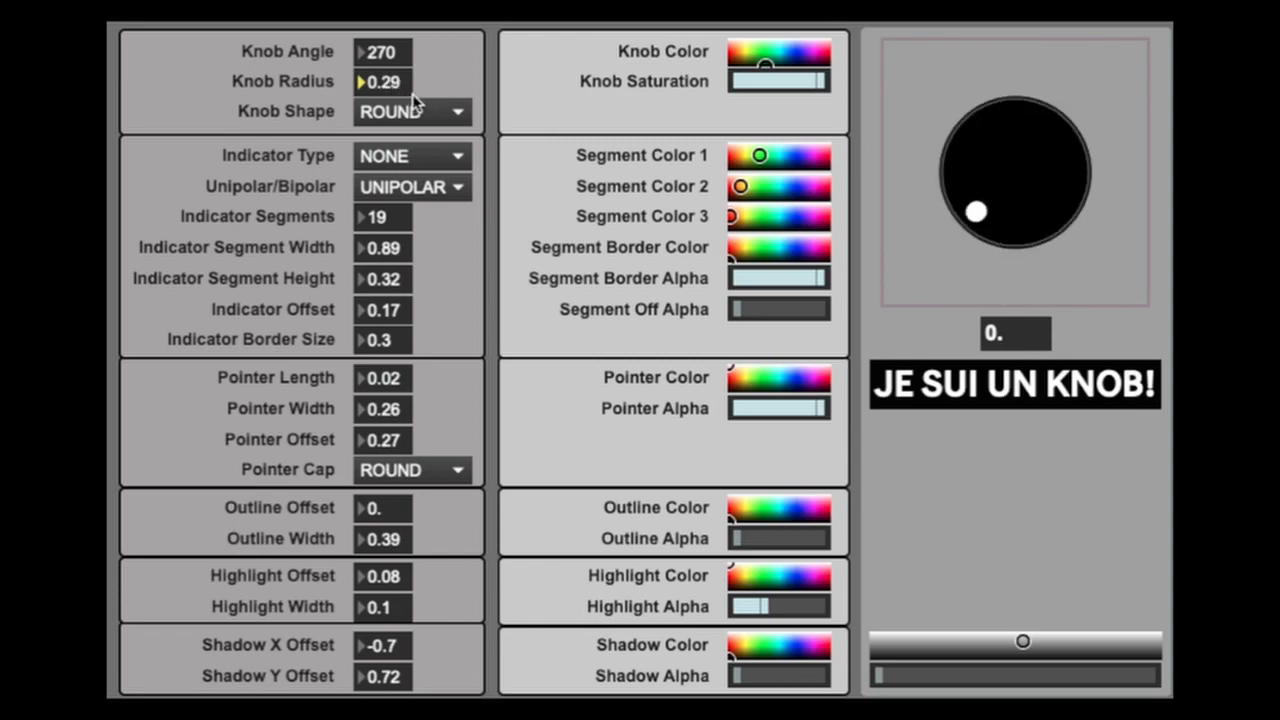
drag(395, 88, 395, 110)
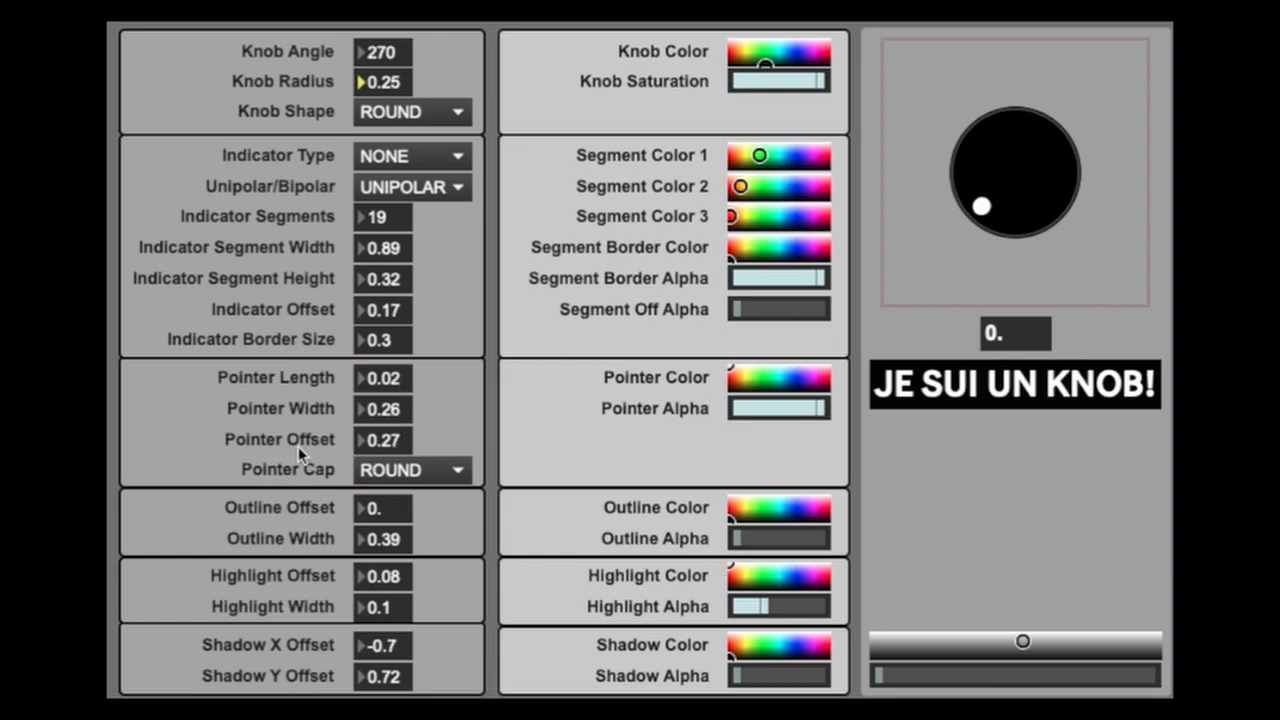
- Move the pointer to the knob's edge with offset 0, and give it a BUTT cap and a length of 0.44
drag(398, 448, 398, 476)
click(453, 476)
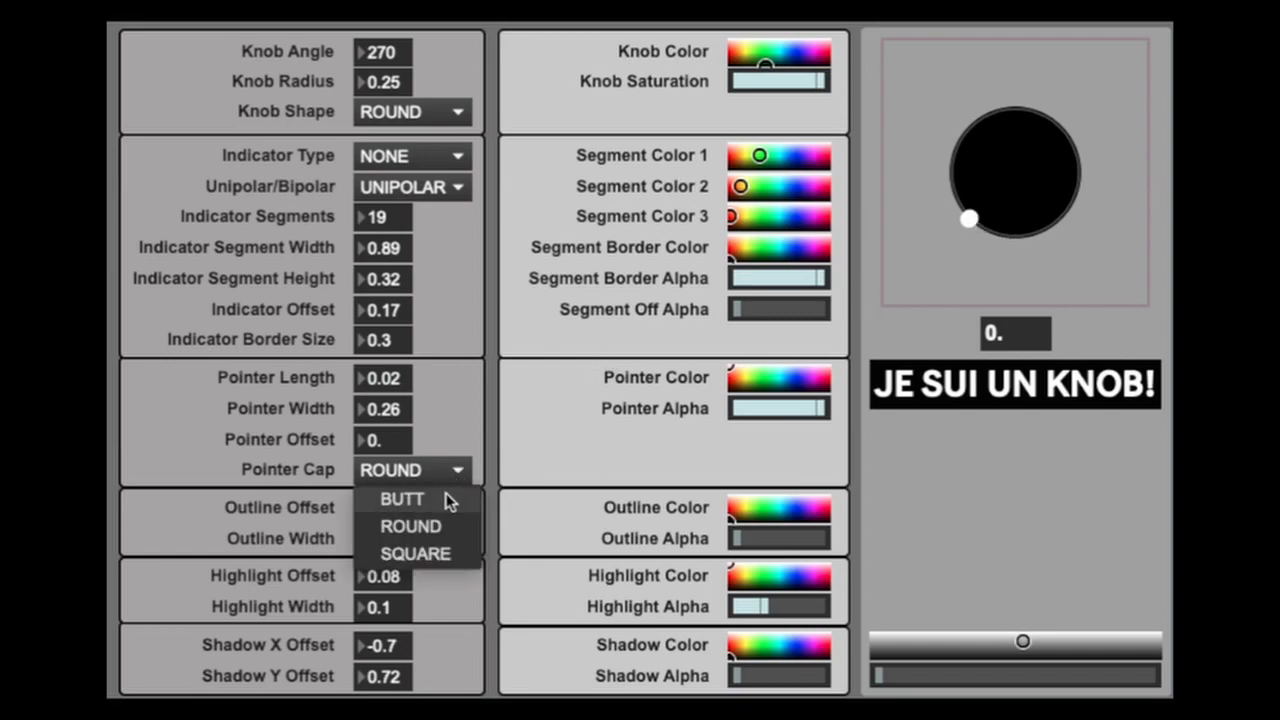
click(449, 495)
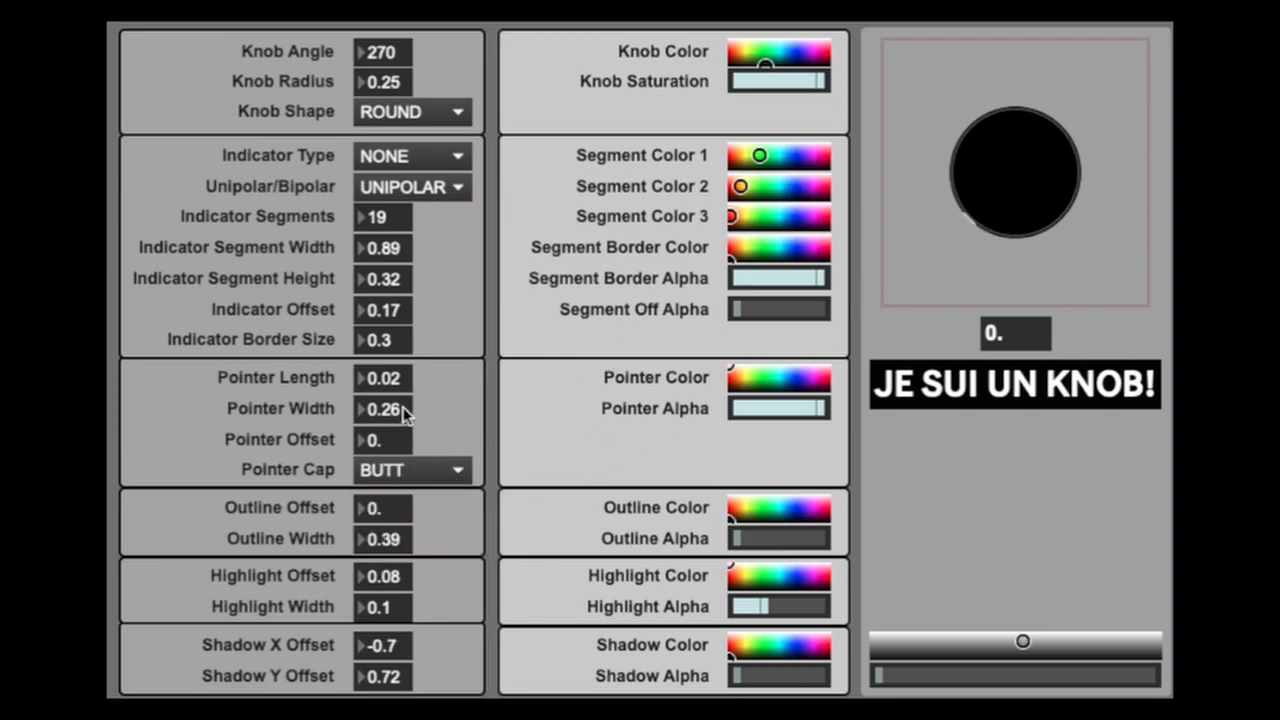
drag(399, 384, 503, 355)
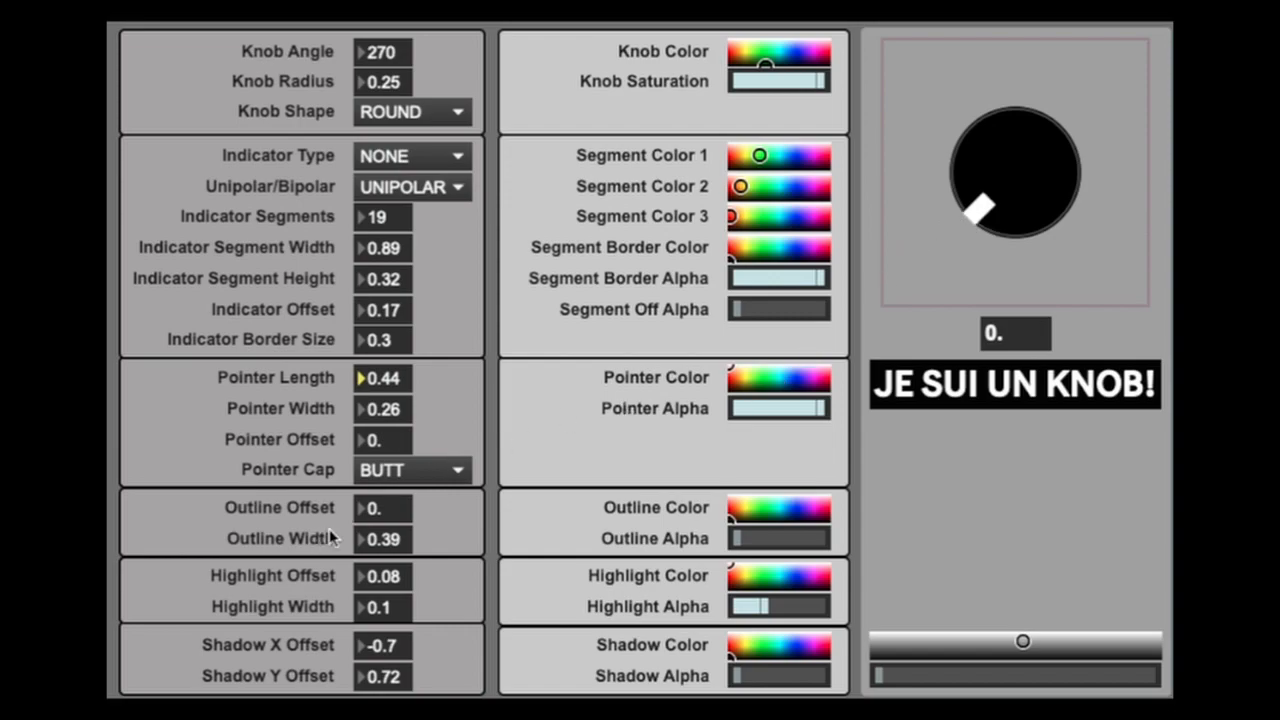
- Try the ROUND pointer cap, then use a SQUARE cap with length 0.97, width 0.3 and offset 0.3
click(414, 470)
click(437, 526)
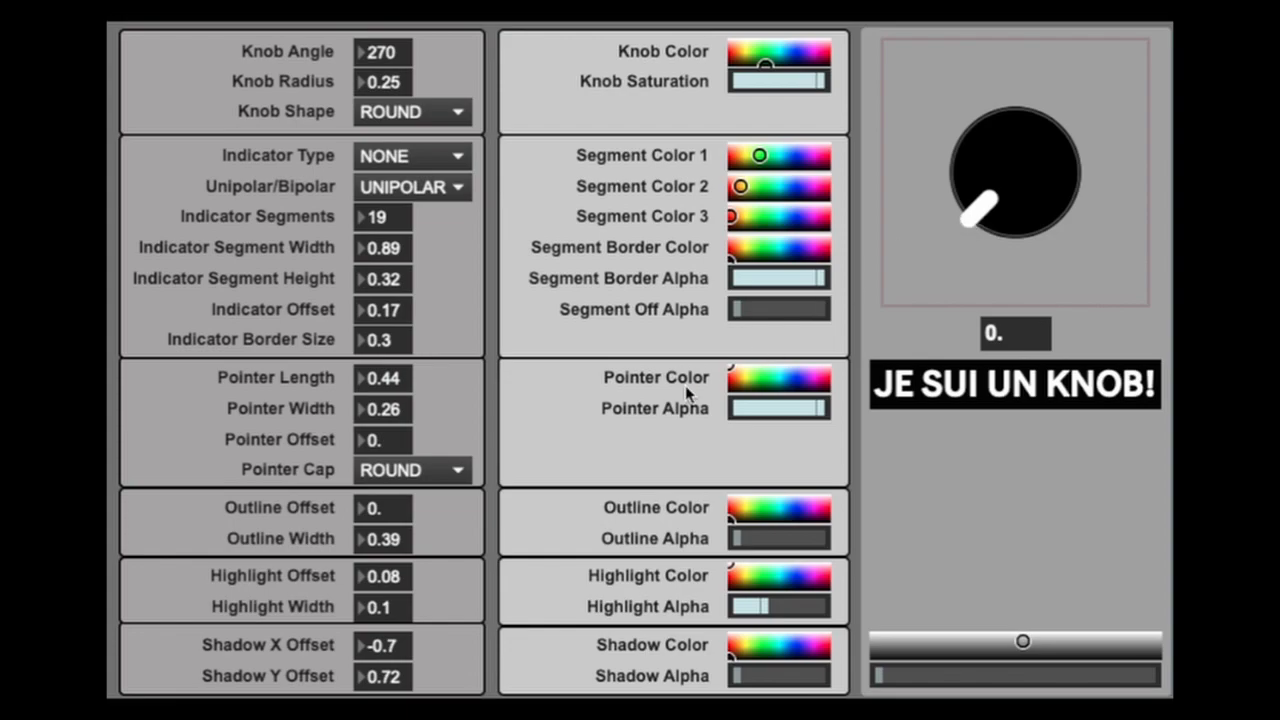
click(433, 463)
click(441, 552)
drag(393, 441, 393, 330)
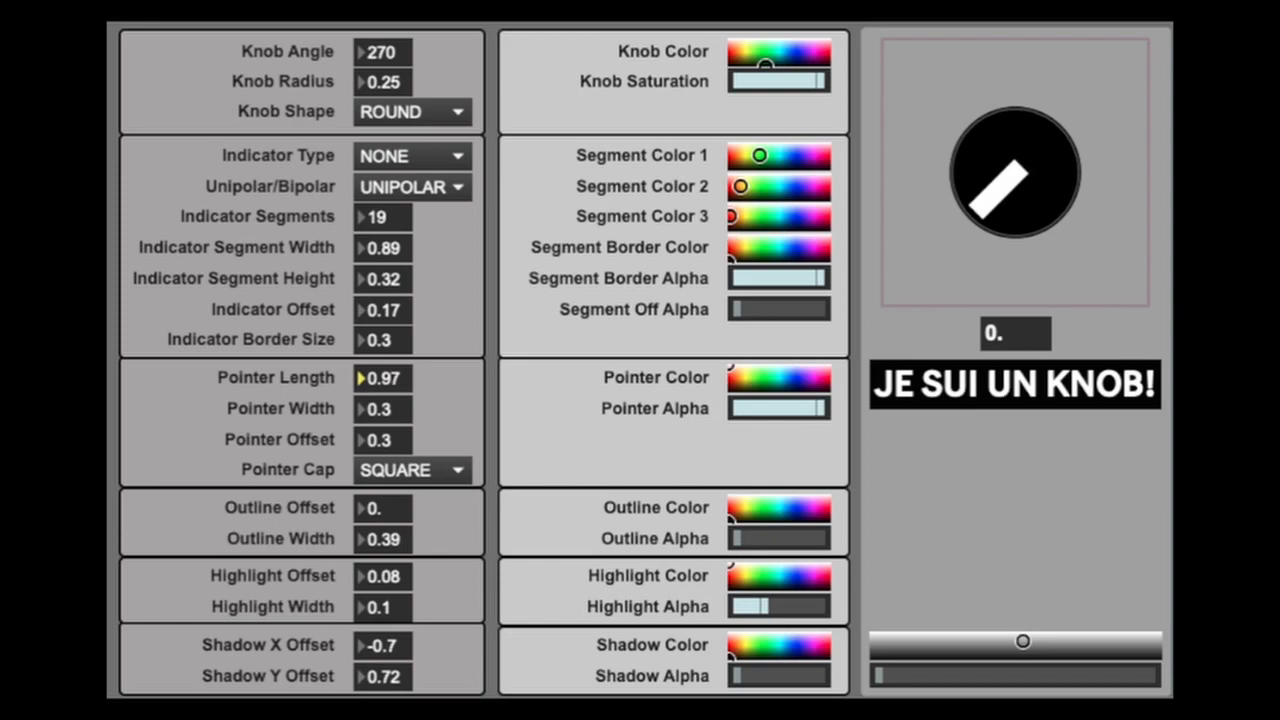
- Switch the pointer cap to BUTT with offset 0 and extend its length to 2, turning the knob to test it
click(447, 472)
click(430, 500)
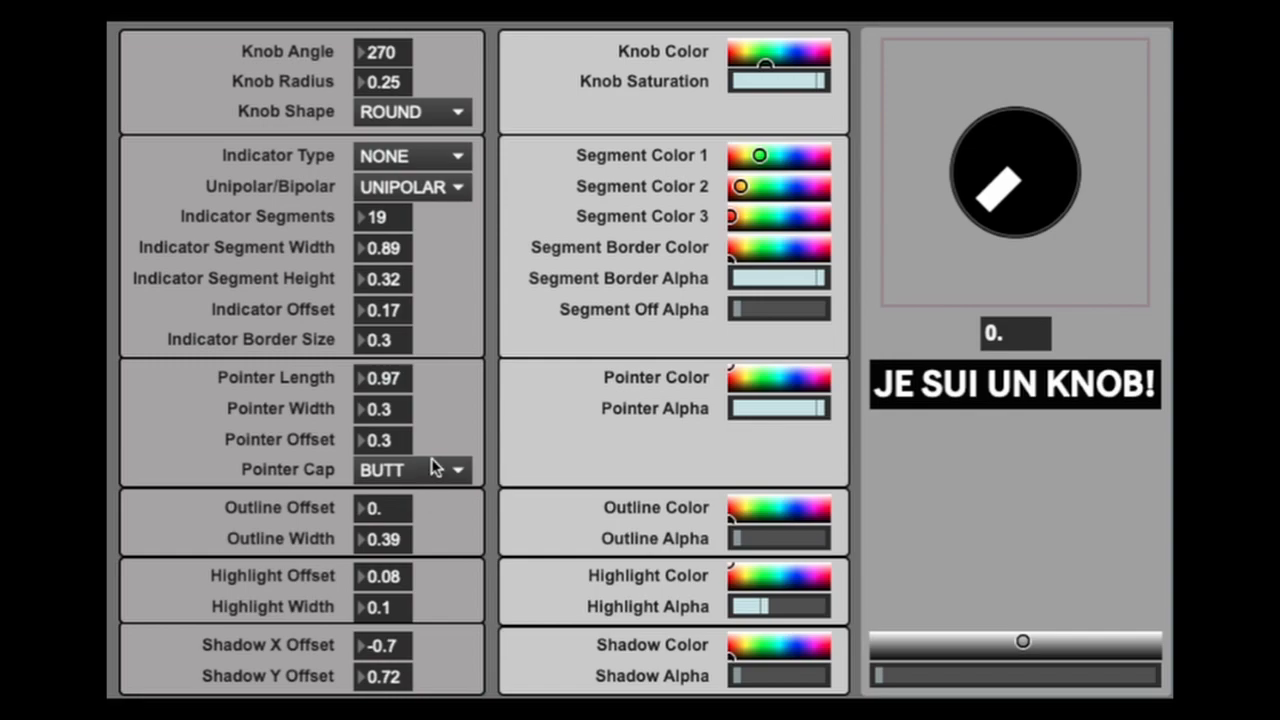
mouse_move(393, 438)
mouse_down()
mouse_move(393, 452)
mouse_move(399, 436)
mouse_up()
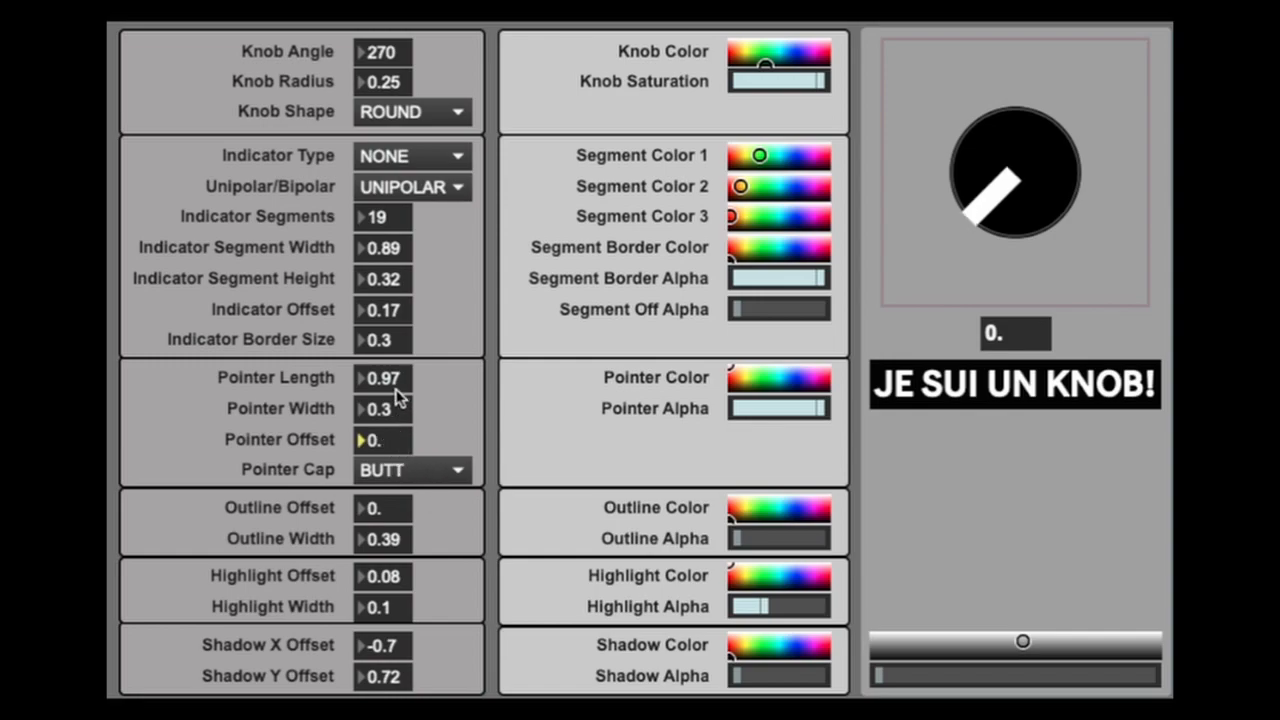
drag(393, 378, 393, 271)
drag(1025, 207, 1000, 229)
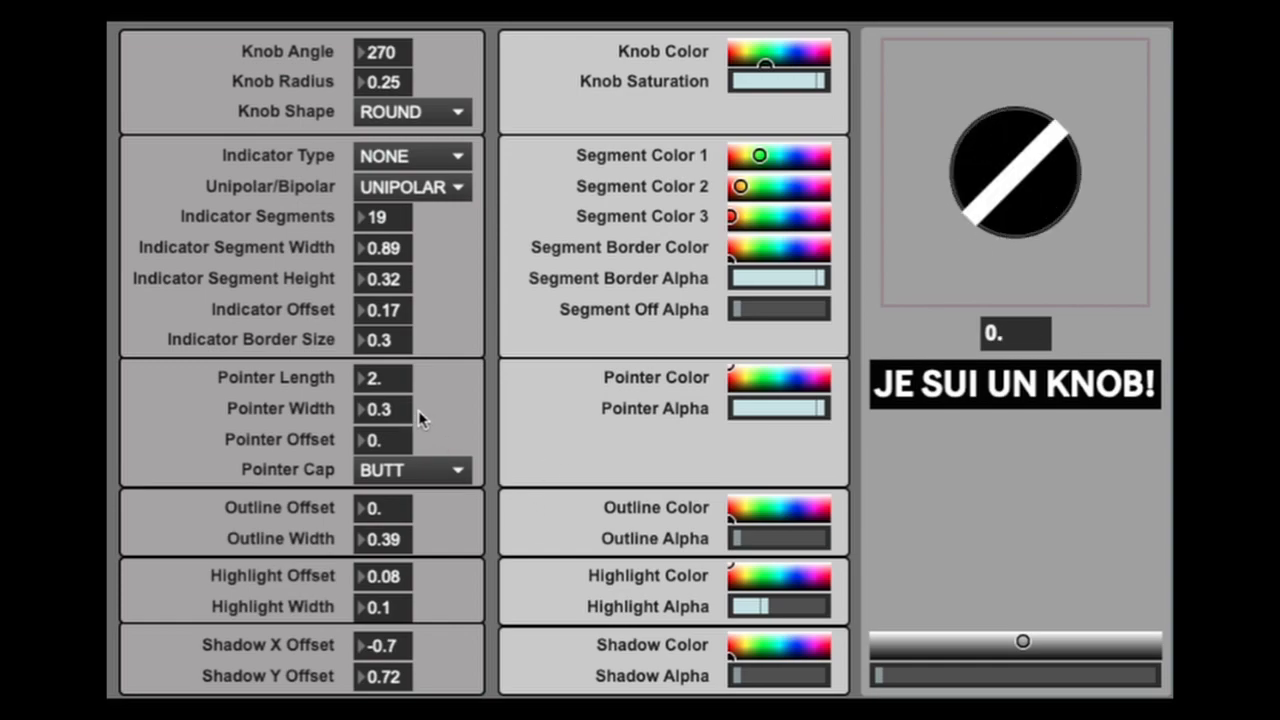
- Try pointer lengths of 0.5 and 1.29, then settle on a ROUND cap with length and offset both 0.3
drag(391, 378, 391, 528)
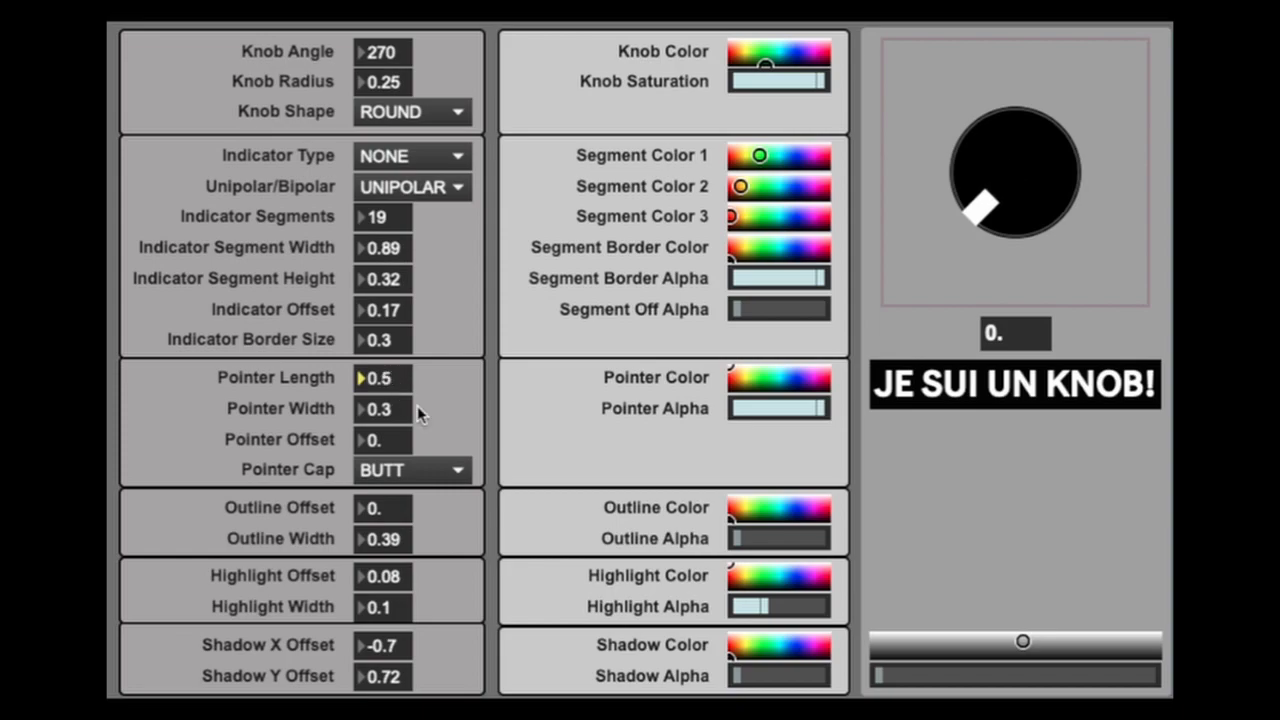
drag(1000, 225, 528, 396)
drag(386, 385, 386, 306)
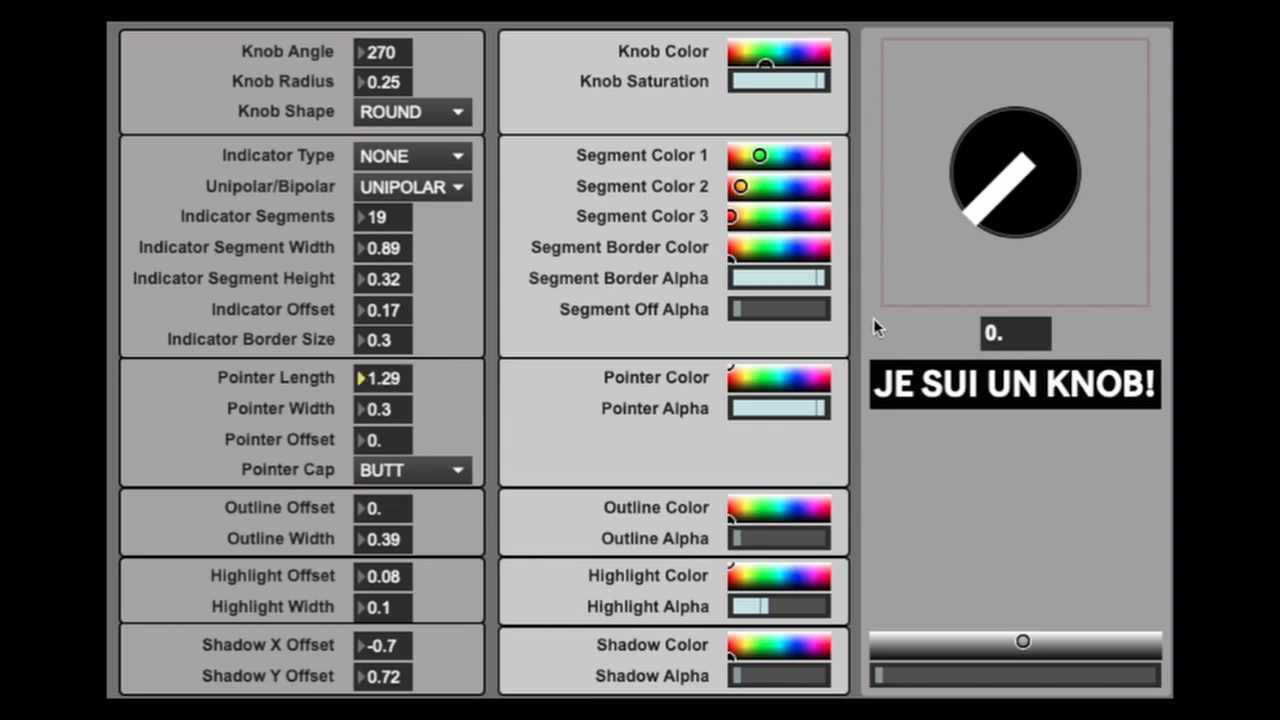
drag(1014, 220, 970, 279)
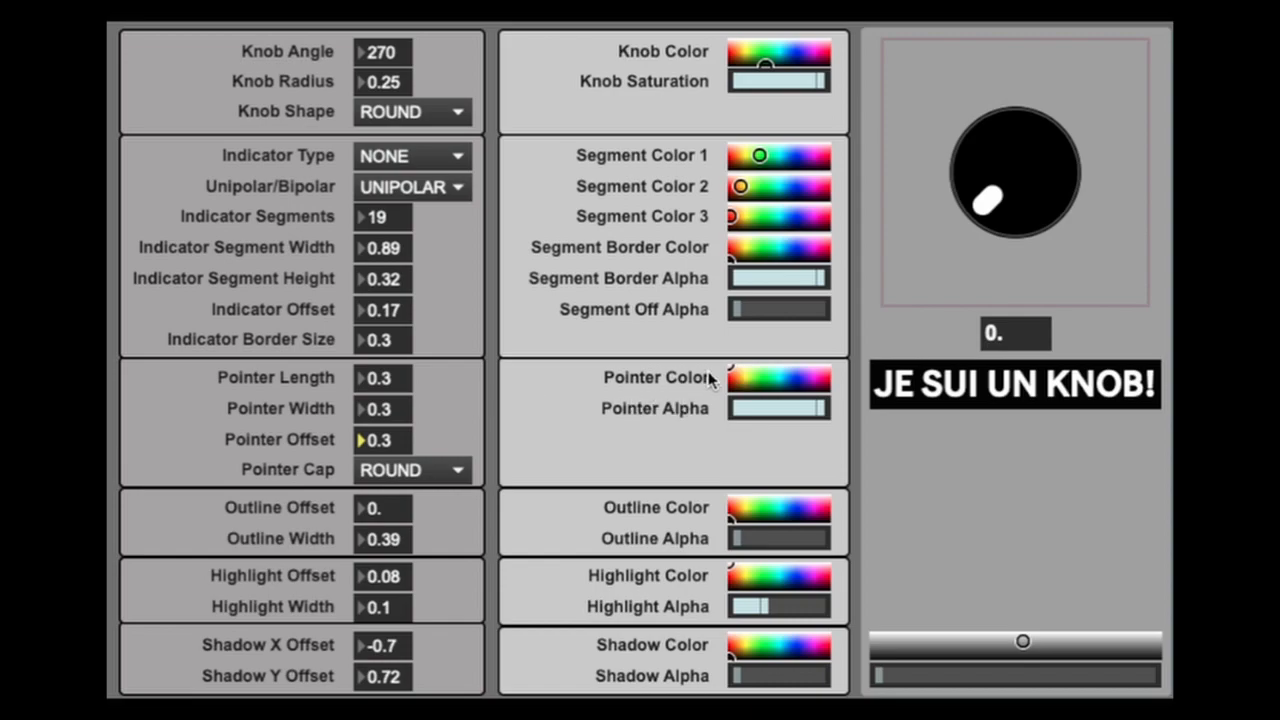
- Color the pointer red at full alpha and the knob blue
mouse_move(734, 374)
mouse_down()
mouse_move(760, 380)
mouse_move(732, 385)
mouse_up()
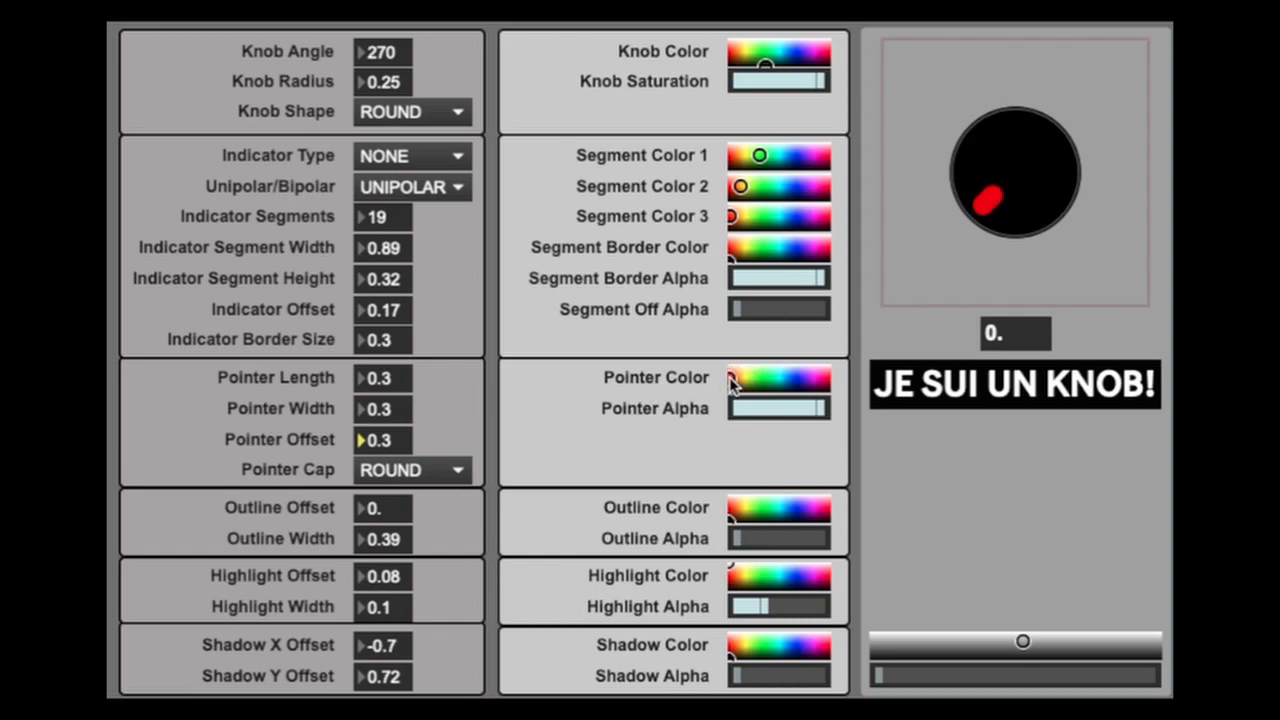
mouse_move(808, 410)
mouse_down()
mouse_move(765, 409)
mouse_move(826, 409)
mouse_up()
drag(764, 57, 787, 50)
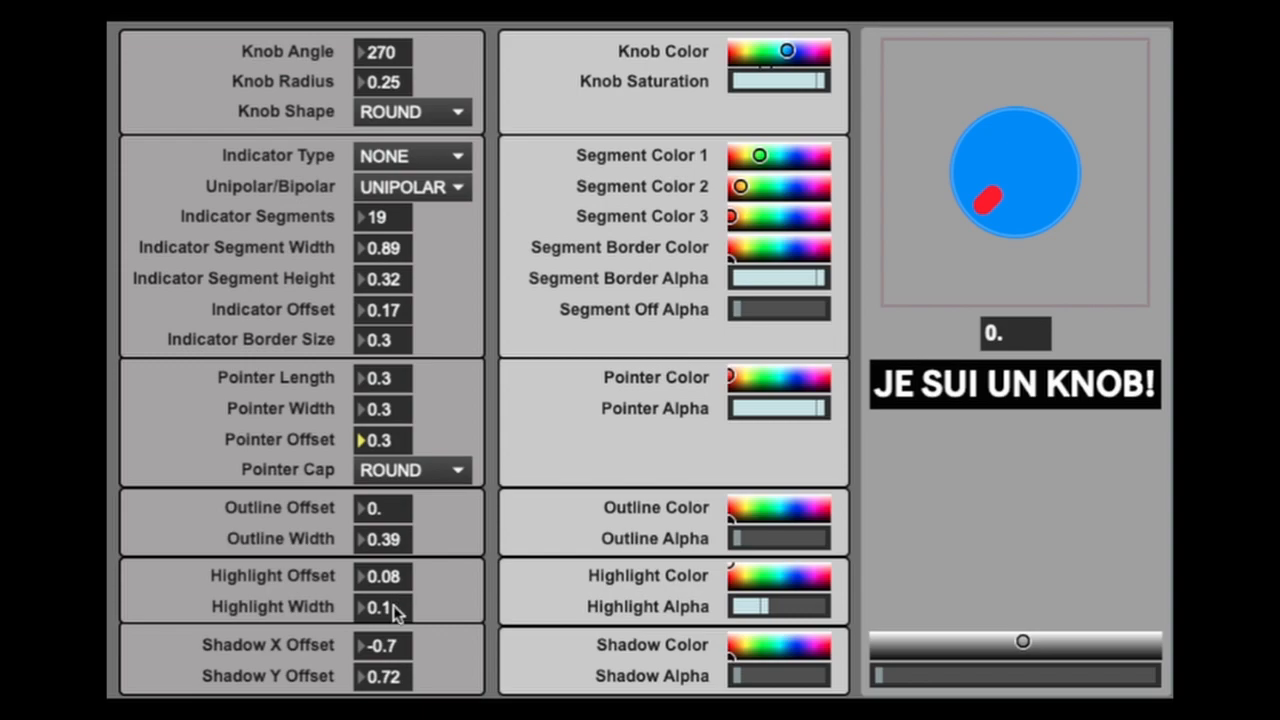
- Raise the outline alpha to full and set the outline offset to 0.05 and its width to 0.4
click(388, 510)
key(Return)
drag(387, 509, 387, 515)
drag(741, 538, 824, 538)
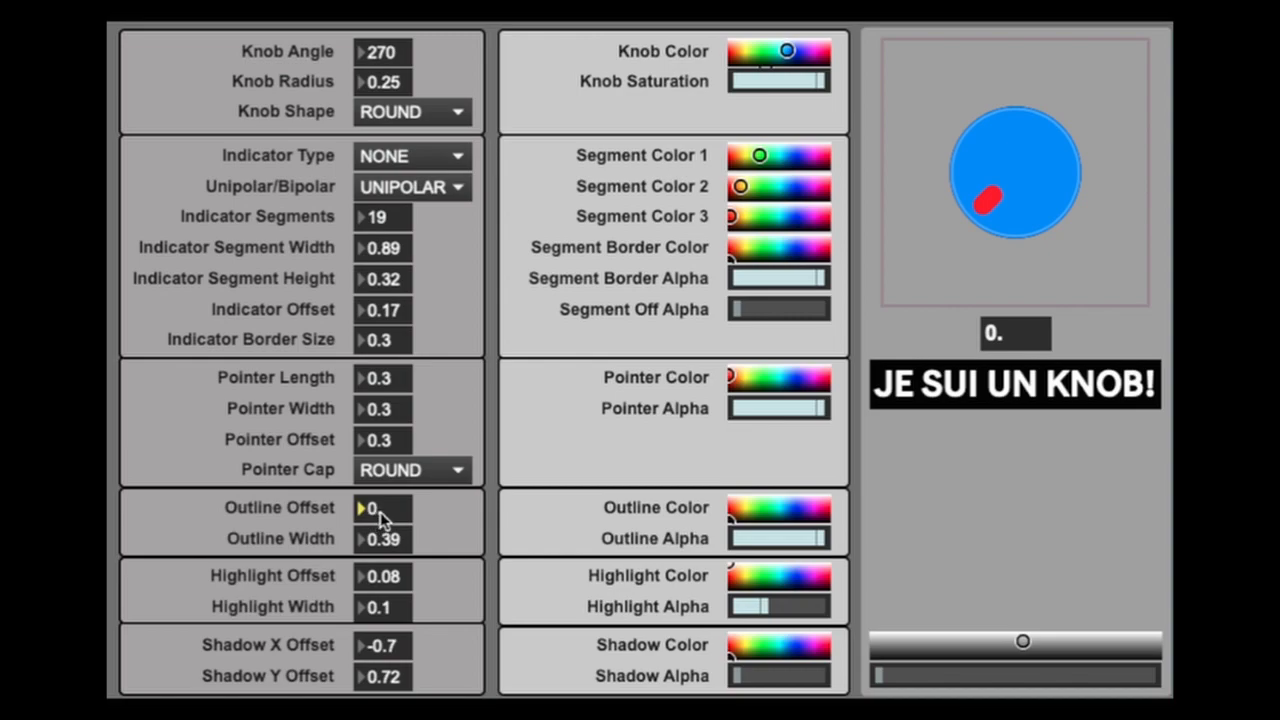
text(.2)
key(Return)
drag(385, 505, 392, 551)
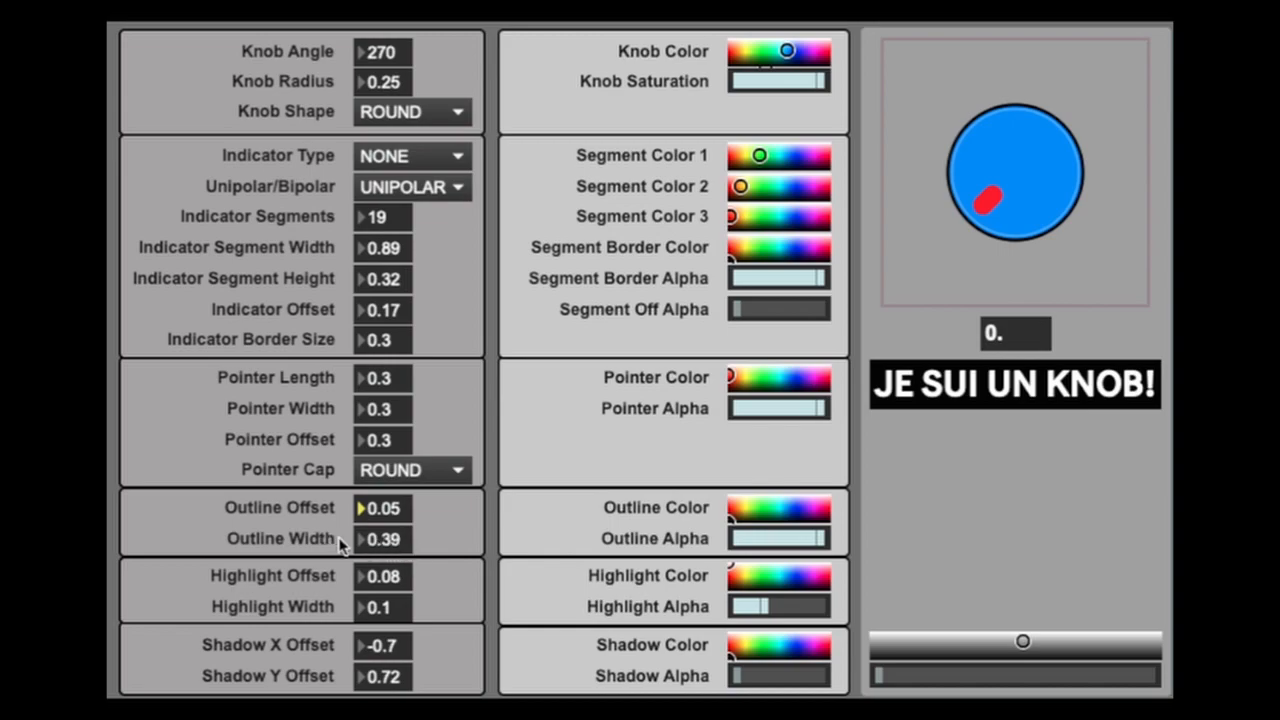
drag(397, 542, 400, 537)
- Widen the knob's highlight ring to about 0.77 and move it inward with an offset of 1.01
click(398, 614)
drag(398, 612, 398, 547)
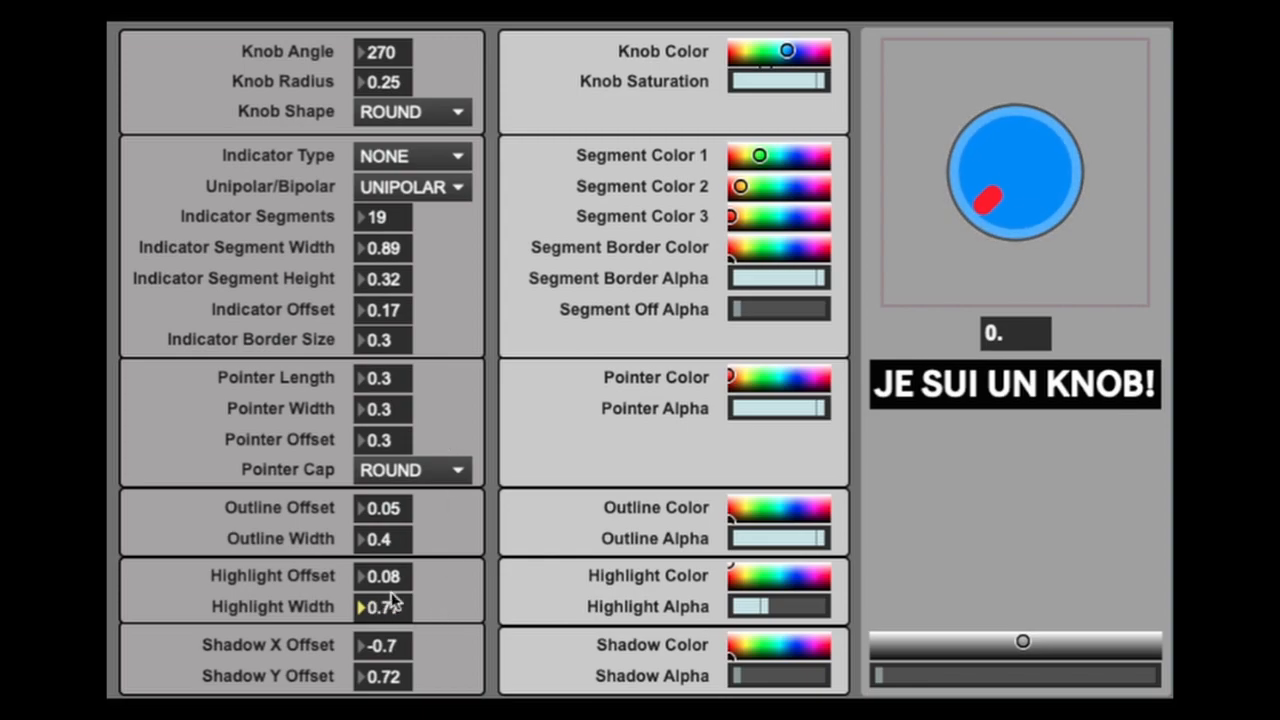
drag(398, 576, 398, 483)
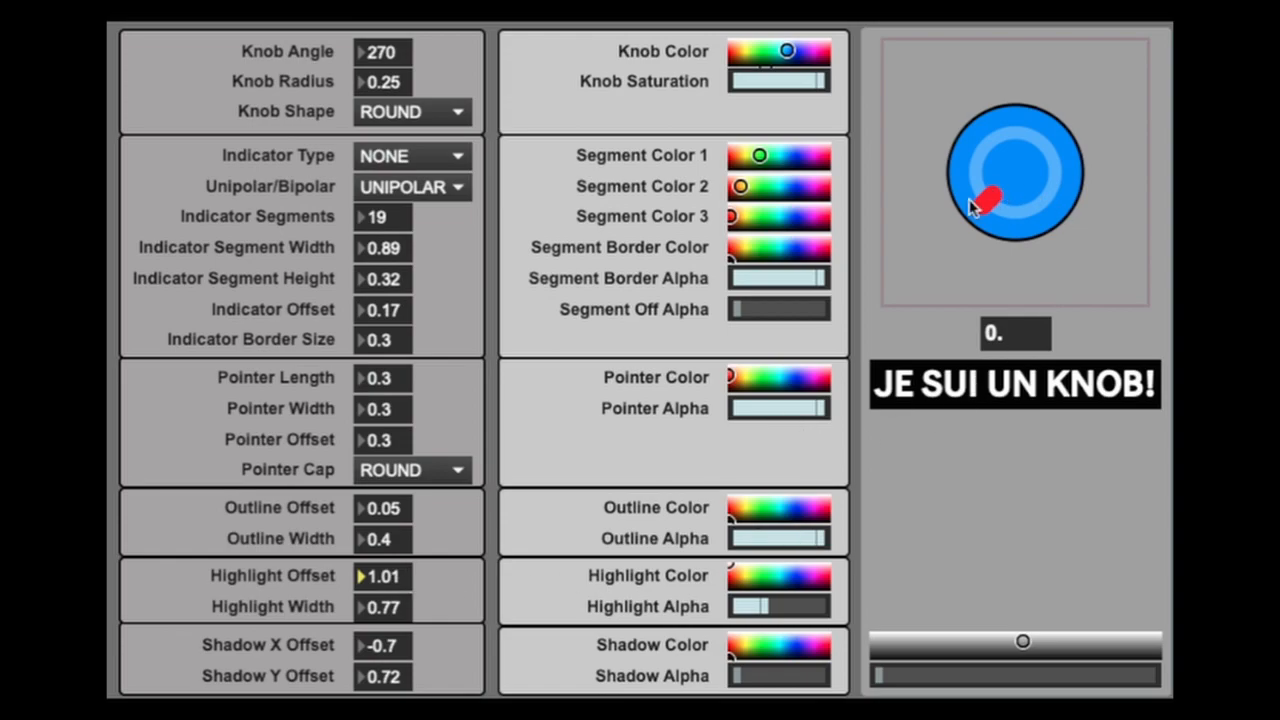
- Bring the highlight ring back near the knob's edge with an offset of 0.11 and a width of 0.3
drag(408, 586, 408, 667)
drag(385, 607, 385, 648)
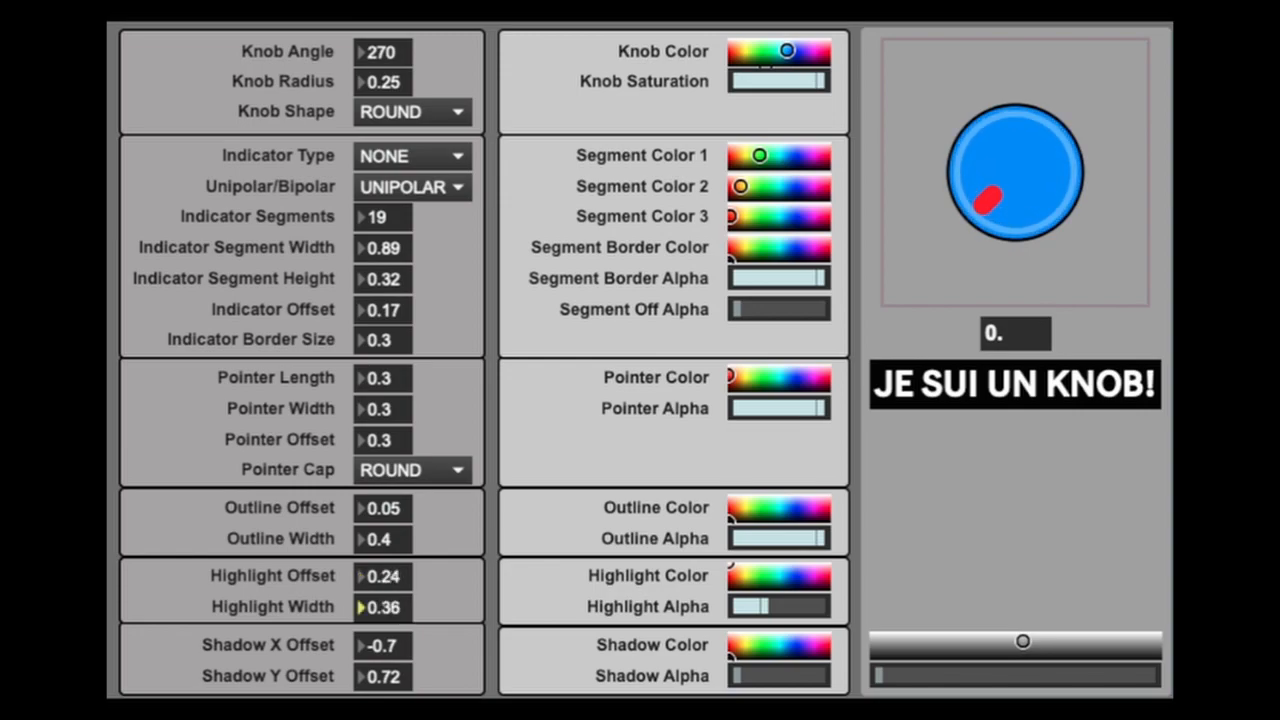
drag(406, 578, 406, 588)
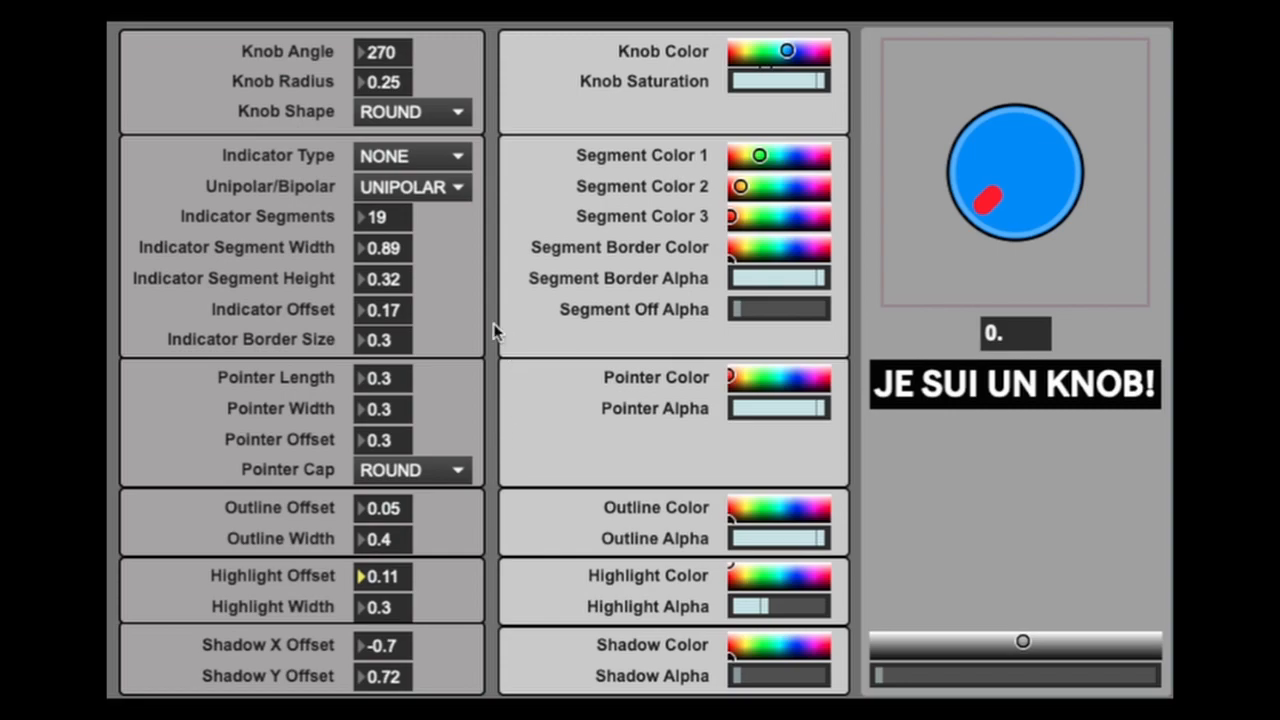
- Change the knob shape to FLUTED and reduce the outline alpha to its minimum
click(455, 115)
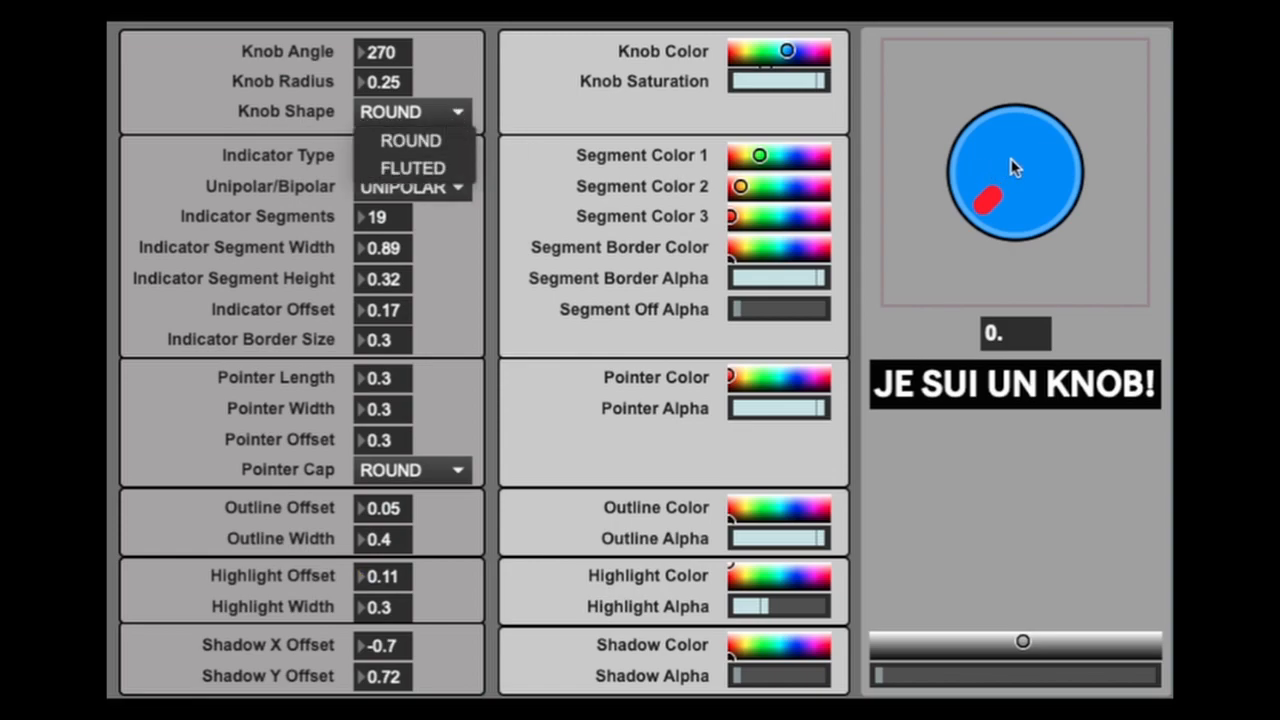
click(443, 172)
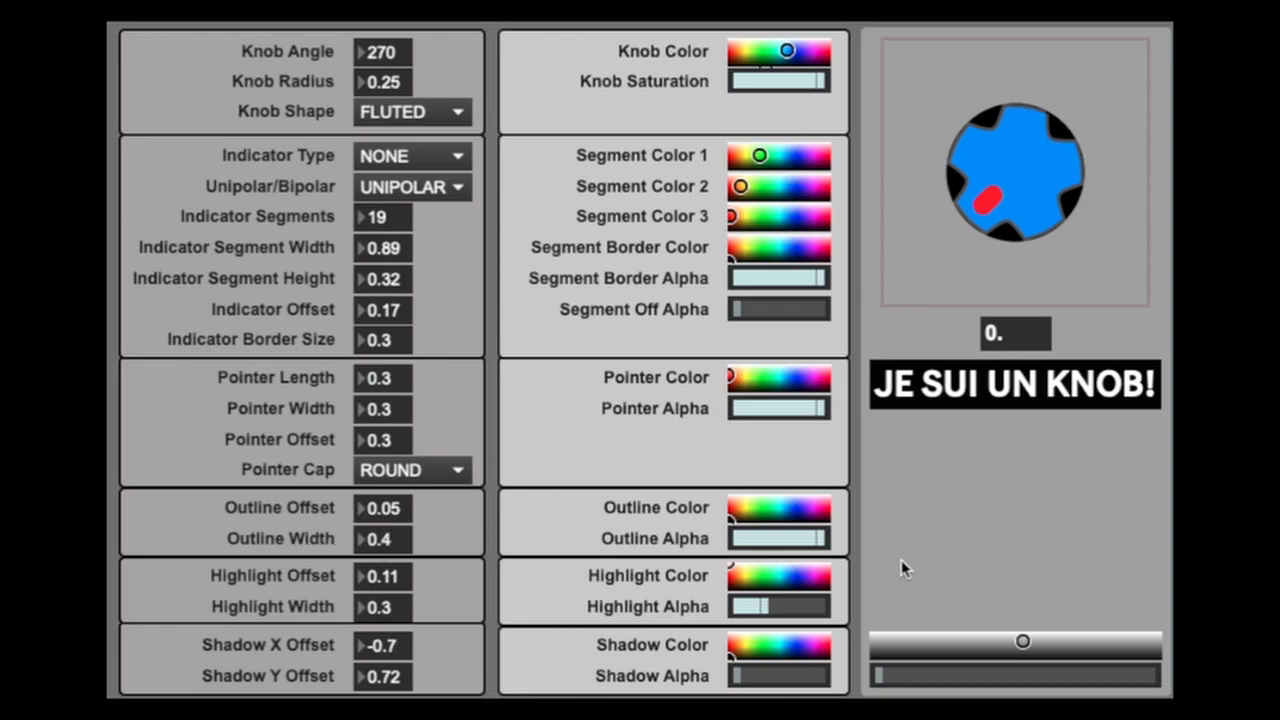
drag(815, 538, 738, 538)
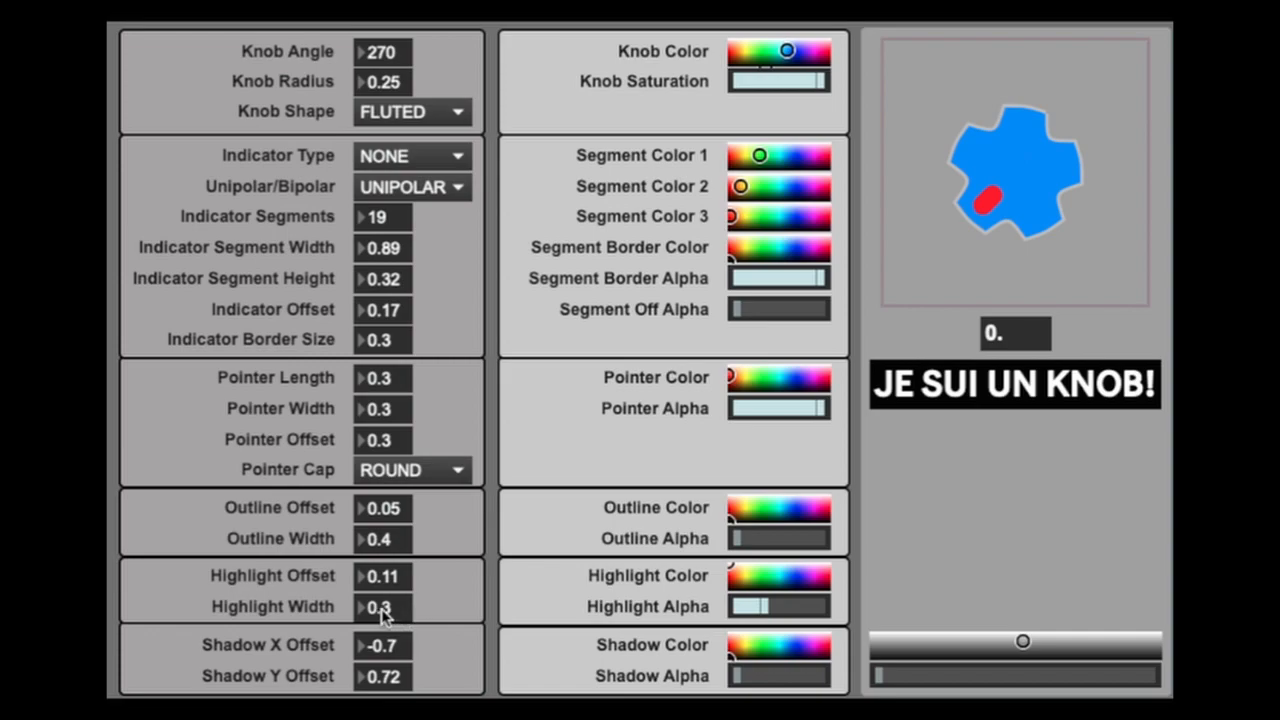
- Reshape the knob's flutes with a highlight width of 0.51 and a highlight offset of 0.56
mouse_move(383, 606)
mouse_down()
mouse_move(383, 576)
mouse_move(383, 620)
mouse_move(383, 585)
mouse_up()
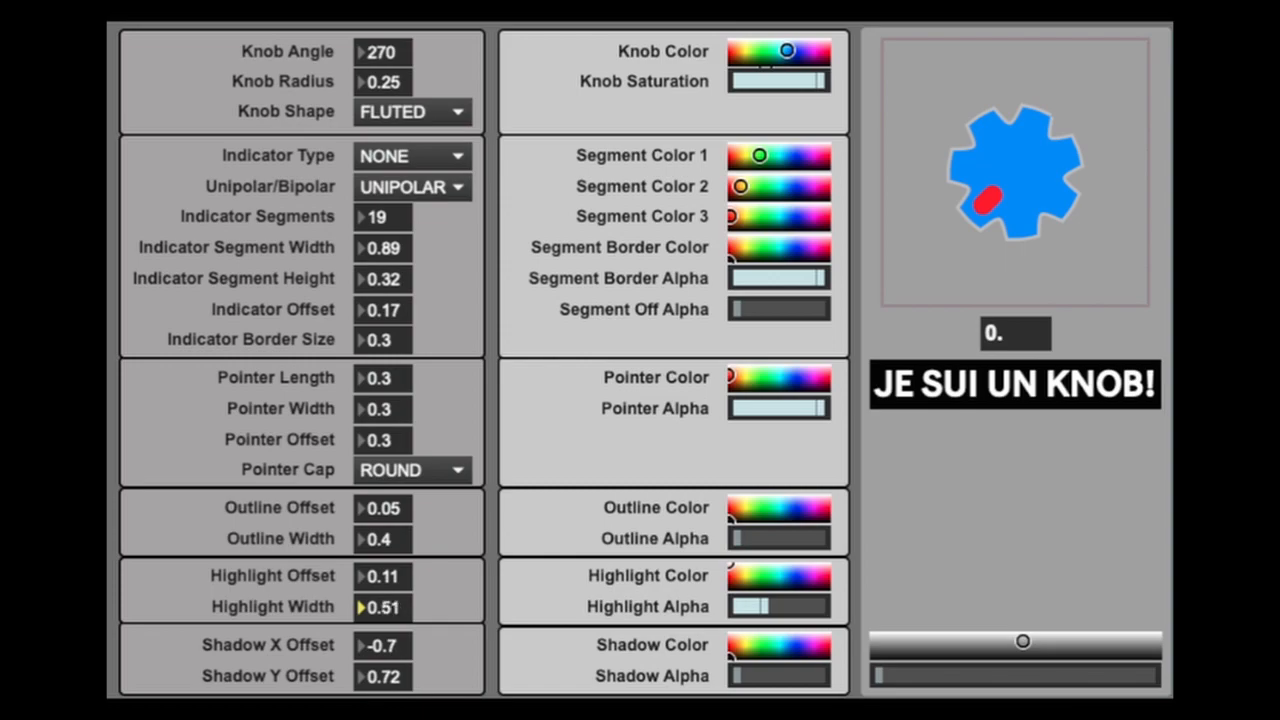
click(400, 576)
drag(386, 586, 386, 564)
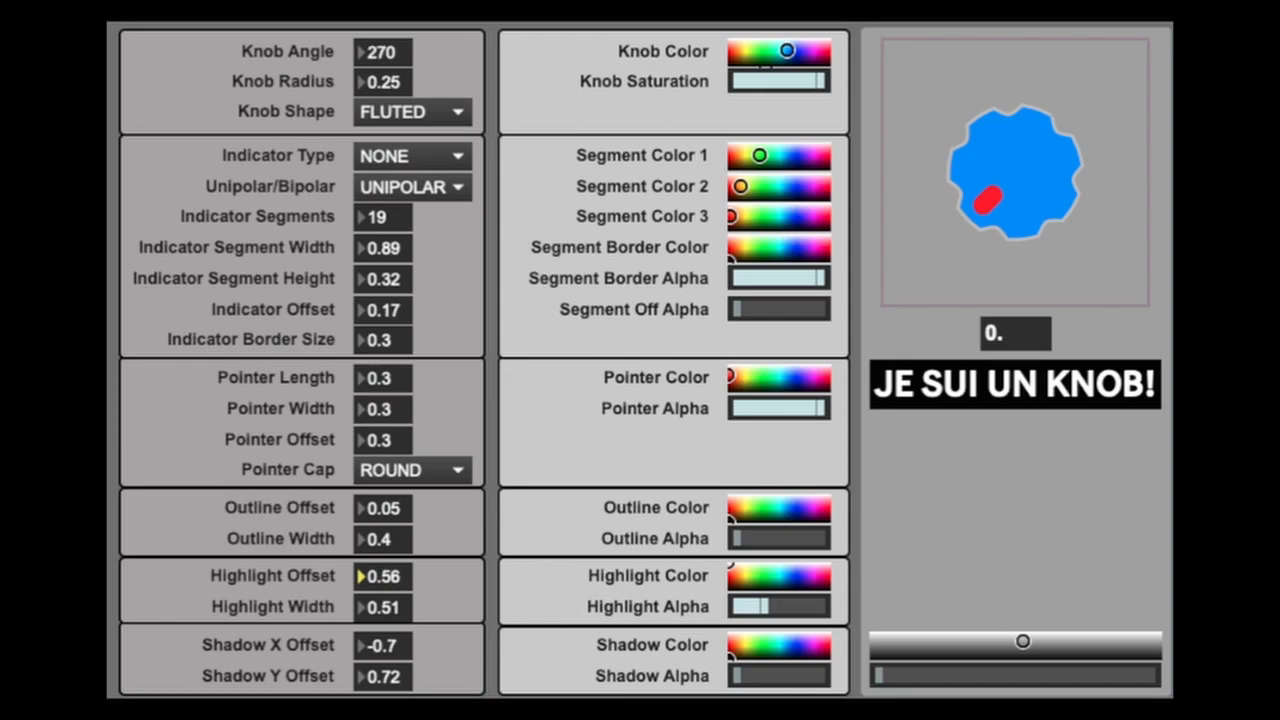
- Raise the highlight offset through 0.98 and 1.32 to 1.48 so the fluted edge bulges outward, and try turning the knob
drag(384, 577, 384, 541)
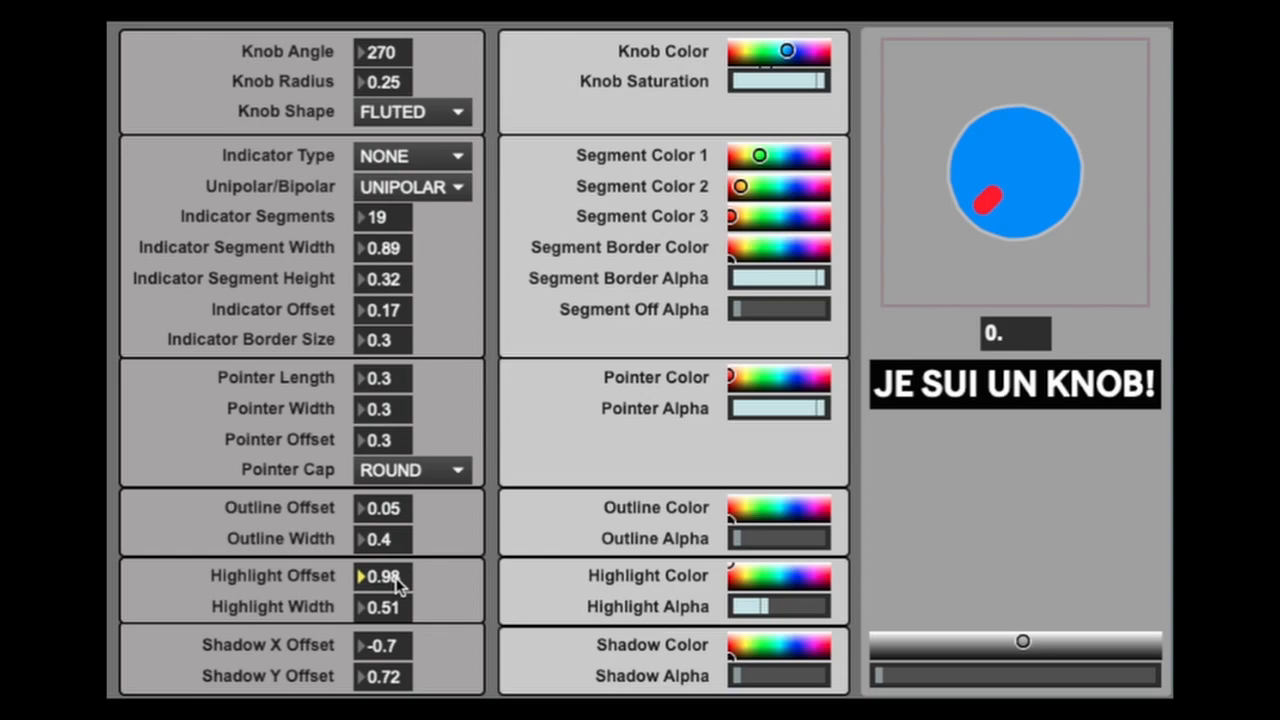
drag(392, 577, 392, 561)
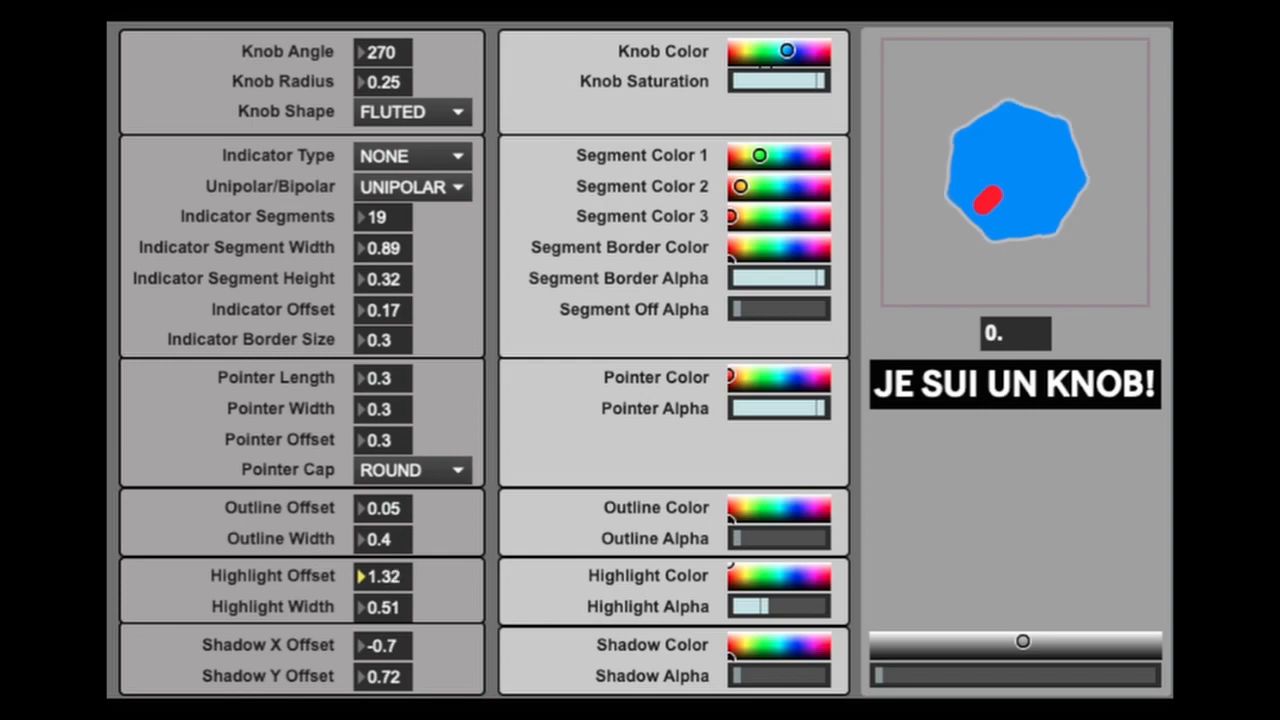
drag(392, 560, 392, 553)
drag(1128, 240, 991, 294)
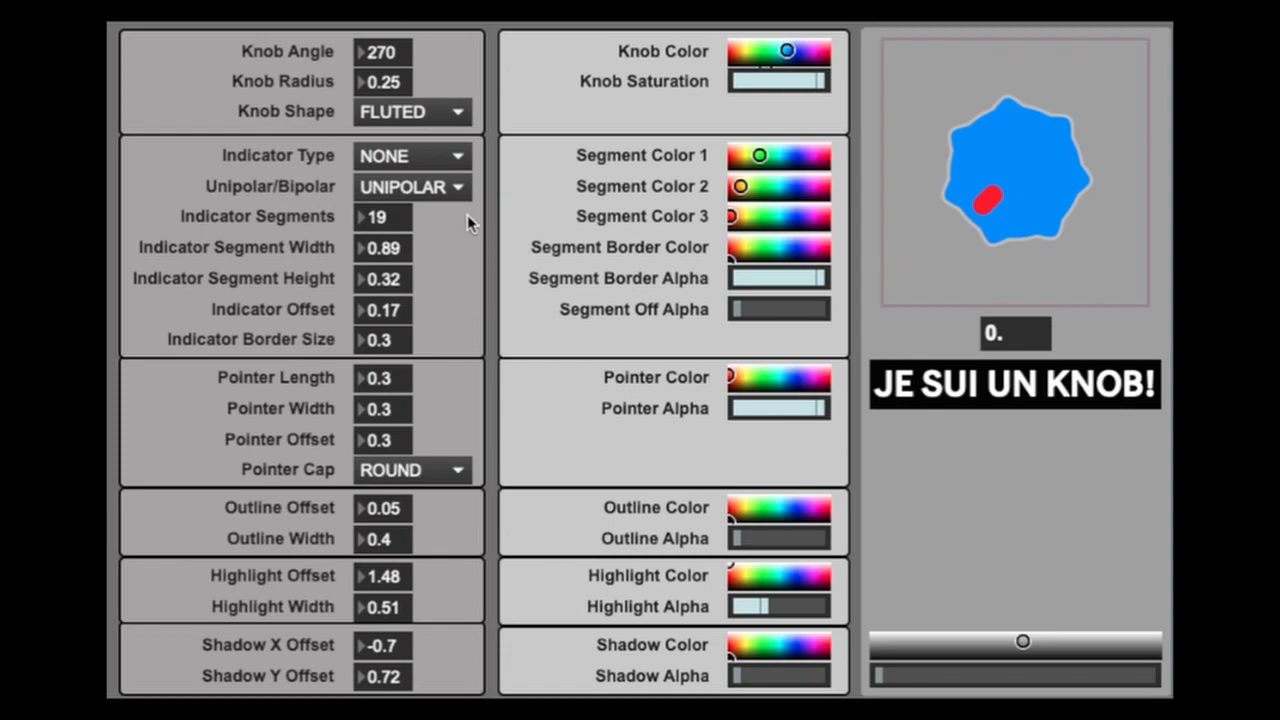
- Vary the knob angle, try turning the knob through its range, and leave the angle at 289
drag(396, 53, 396, 114)
drag(1000, 178, 1018, 282)
drag(390, 52, 390, 7)
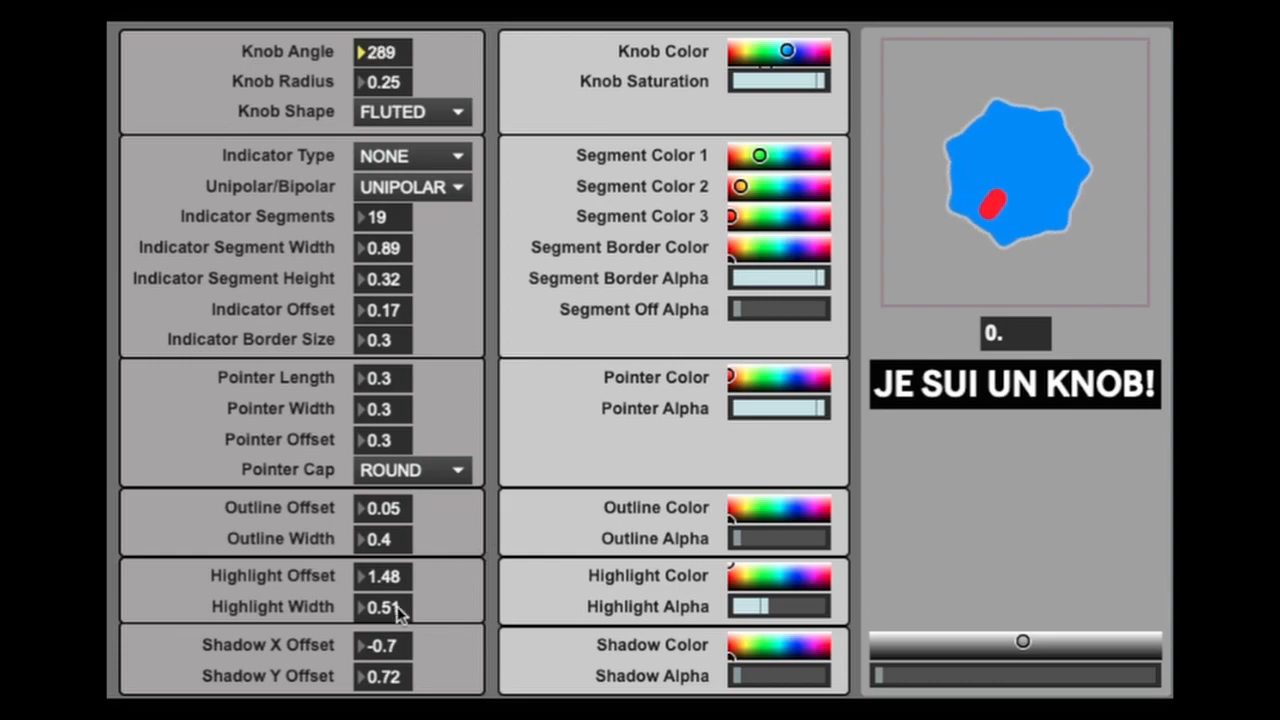
- Reshape the flutes with a highlight width of 1, then with a highlight offset of 0.41 and a width of 0.23
mouse_move(398, 612)
mouse_down()
mouse_move(398, 563)
mouse_move(398, 600)
mouse_up()
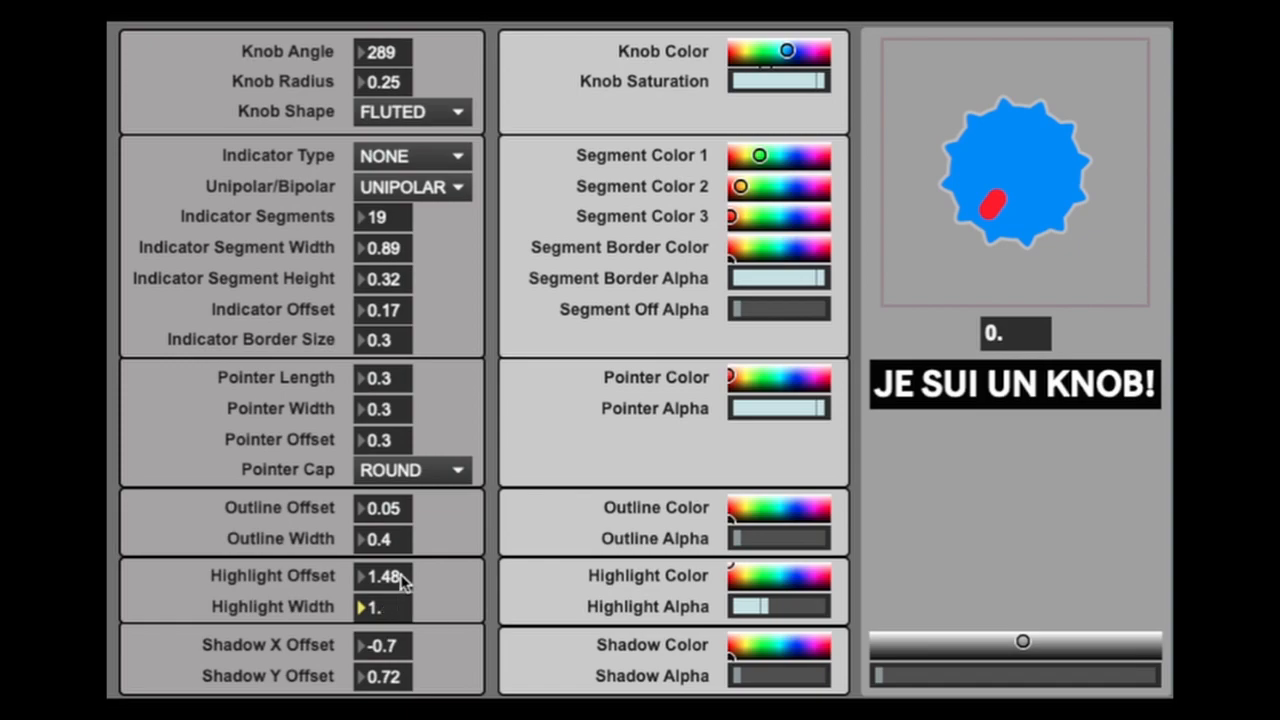
click(401, 578)
drag(401, 578, 401, 680)
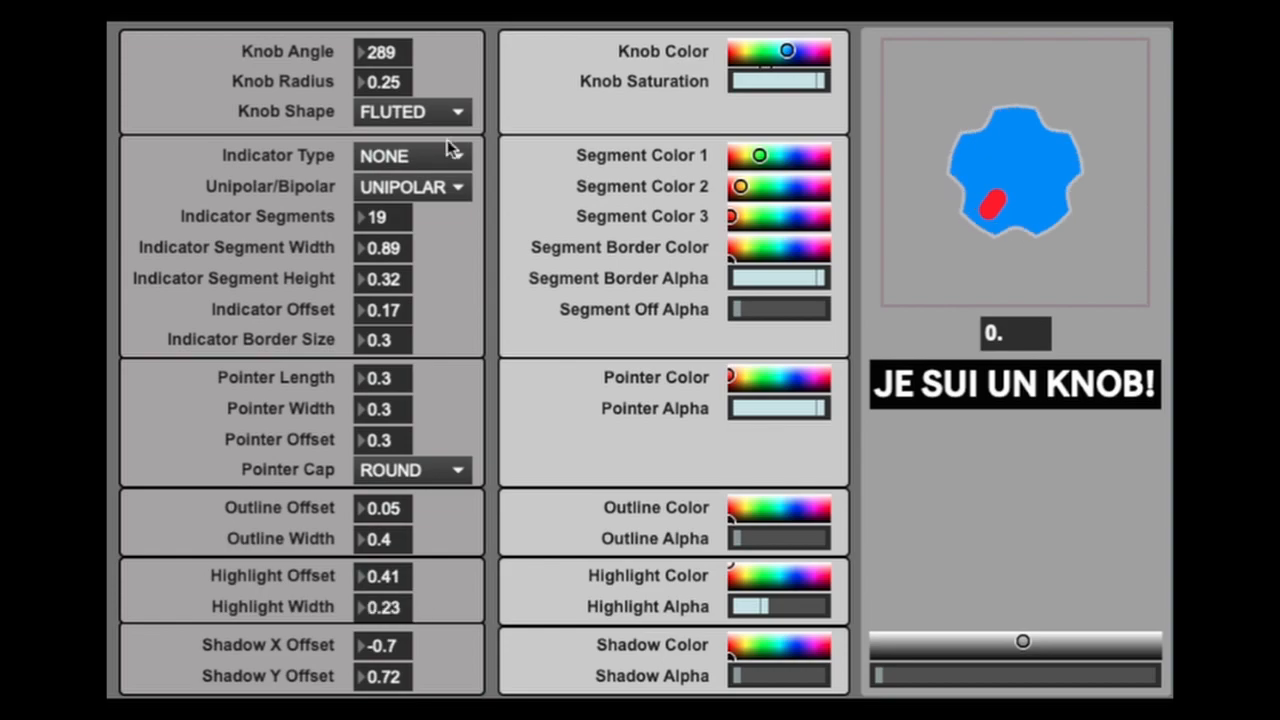
- Change the knob shape back to ROUND and set the highlight offset to 0.09
click(452, 117)
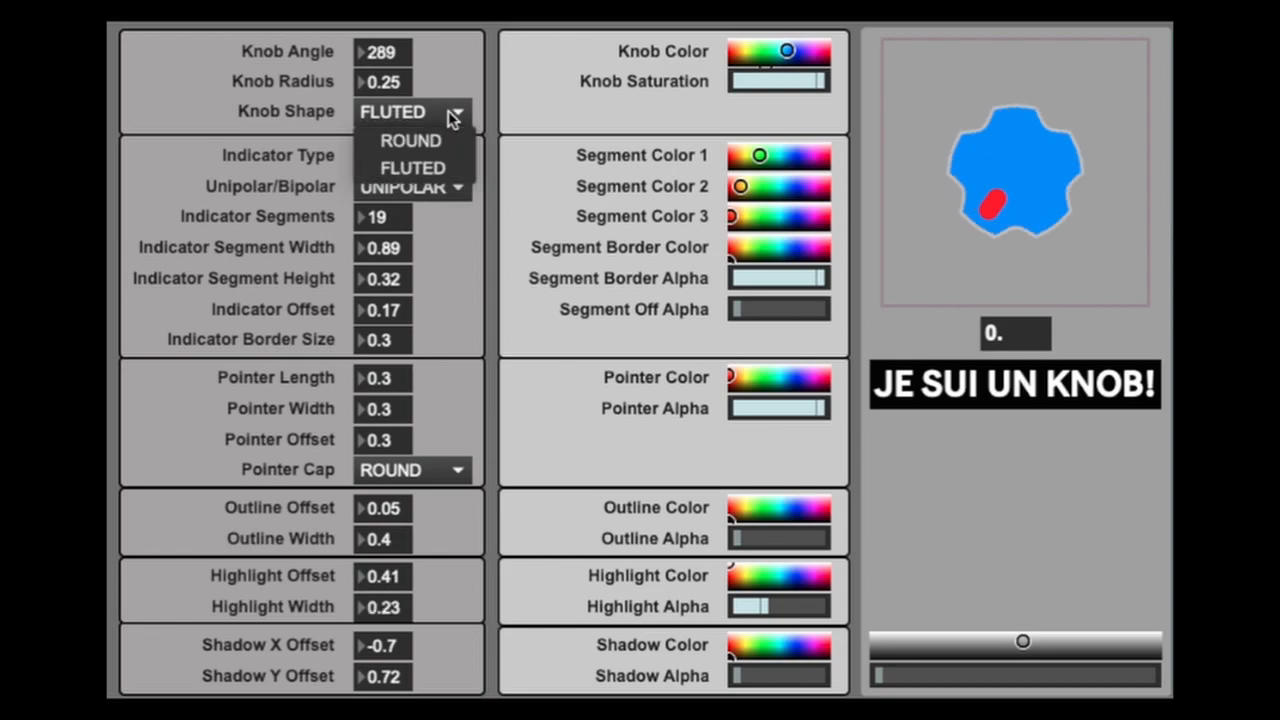
click(440, 140)
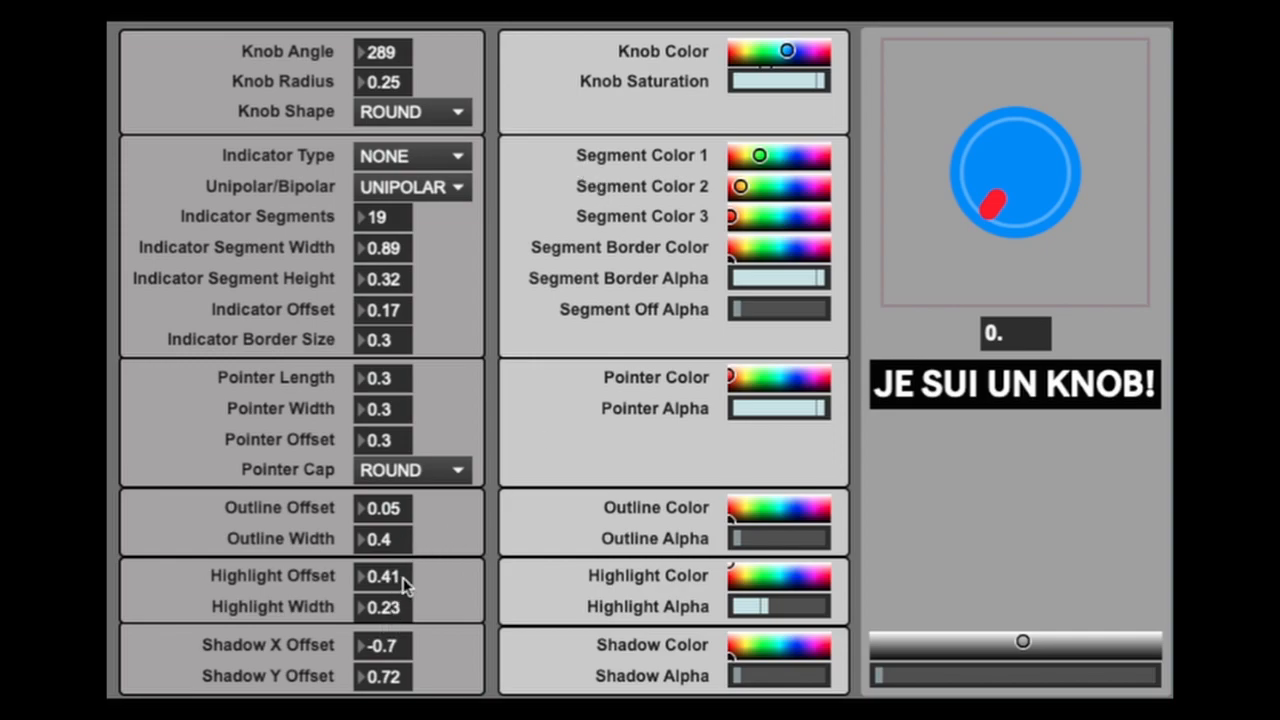
drag(397, 588, 397, 622)
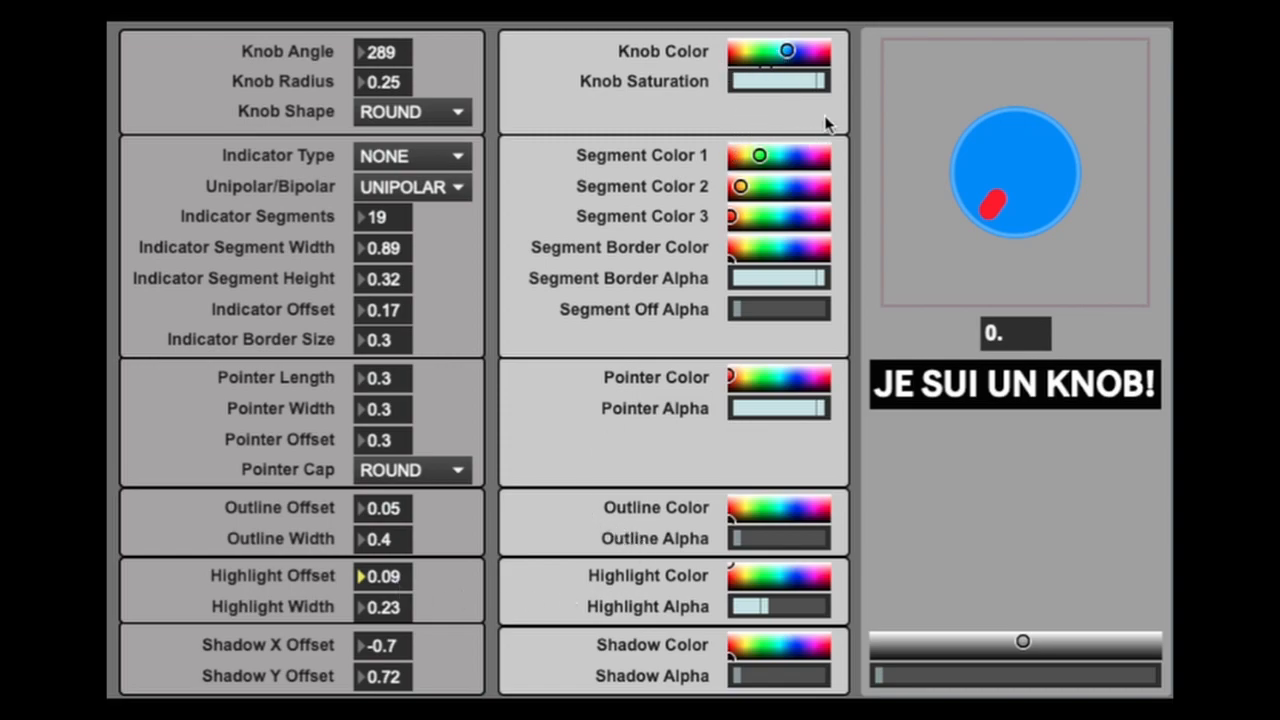
- Take the knob color through cyan and green, then reduce its saturation to the minimum for a dark gray knob
mouse_move(787, 53)
mouse_down()
mouse_move(740, 50)
mouse_move(781, 53)
mouse_up()
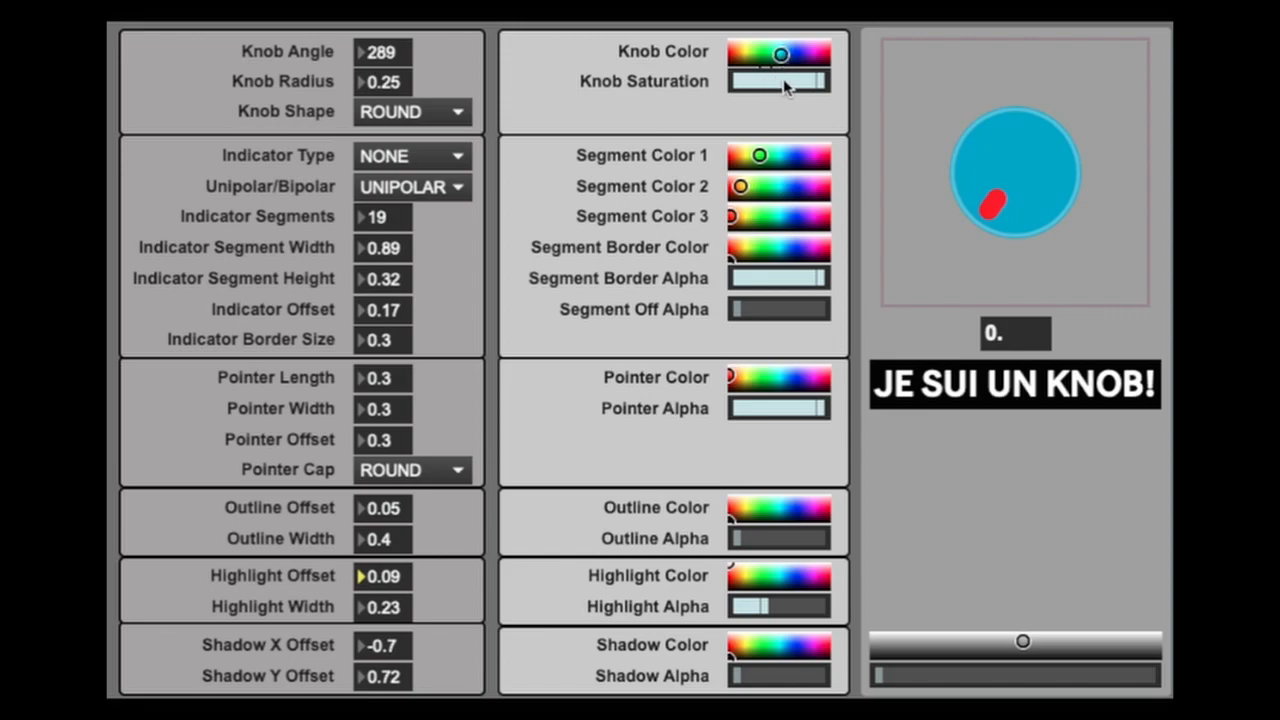
drag(781, 55, 761, 55)
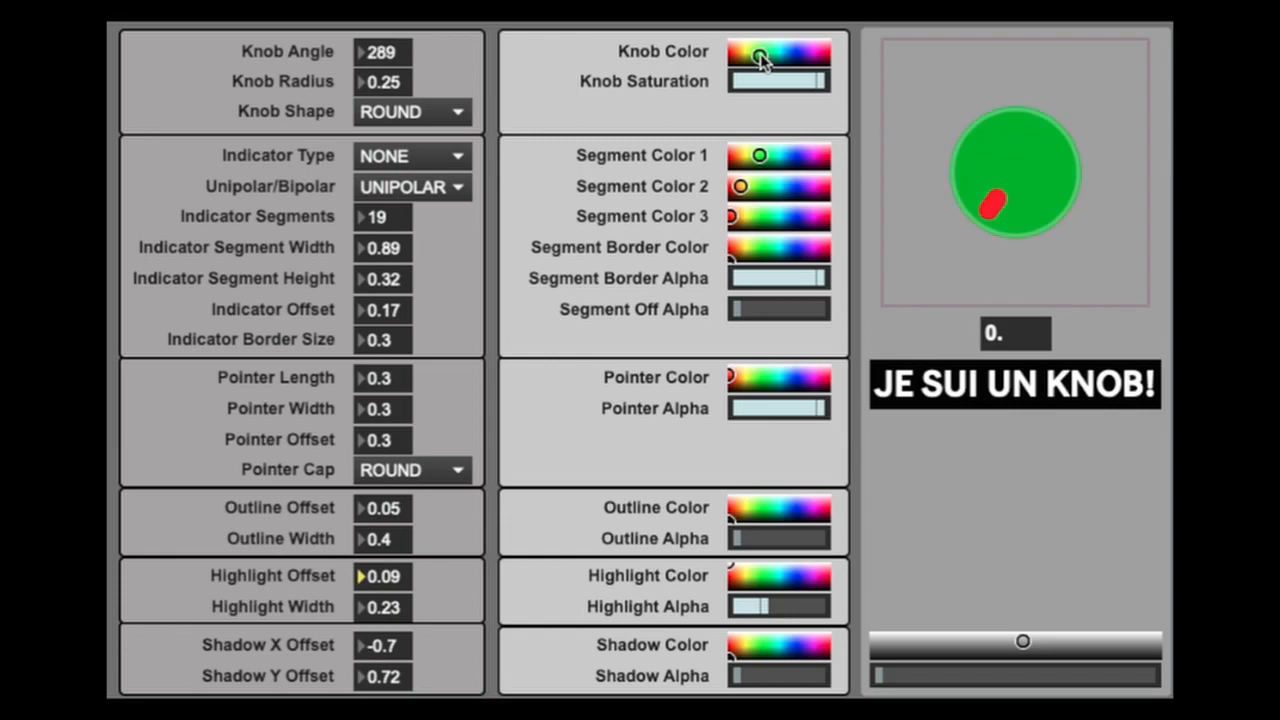
mouse_move(810, 84)
mouse_down()
mouse_move(738, 82)
mouse_move(773, 50)
mouse_up()
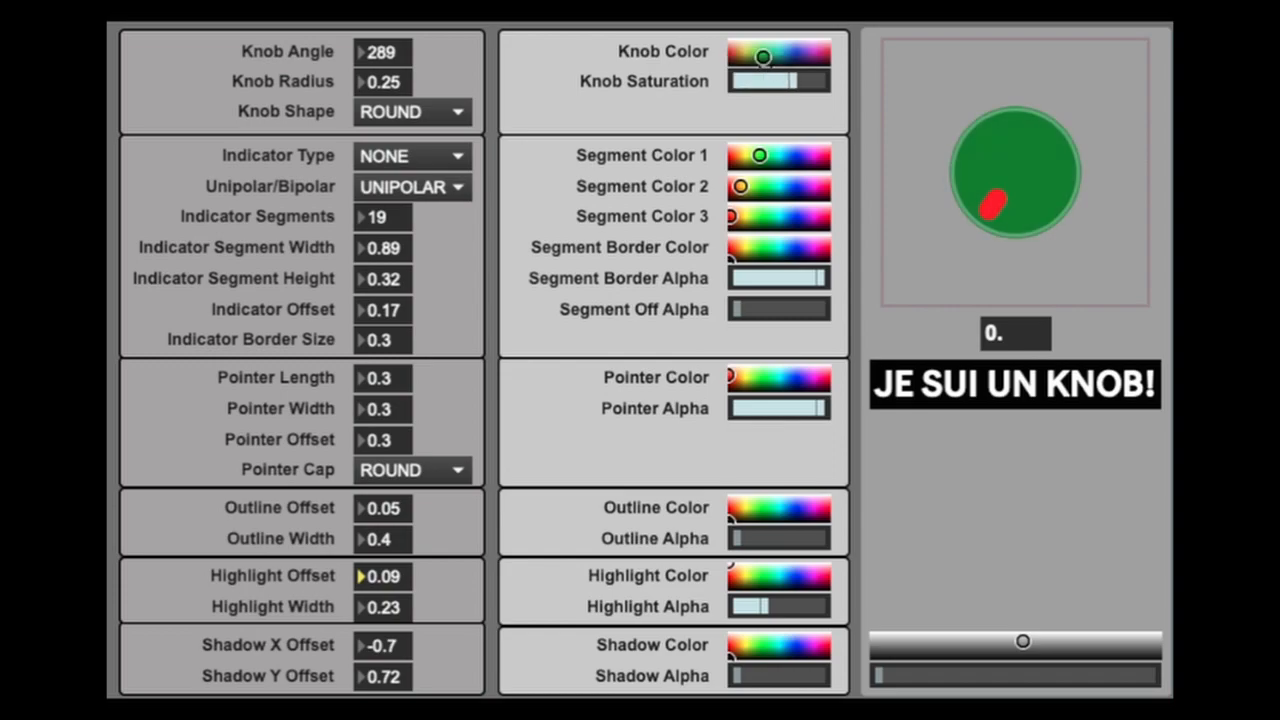
drag(795, 82, 822, 82)
mouse_move(766, 50)
mouse_down()
mouse_move(795, 58)
mouse_move(731, 51)
mouse_move(746, 57)
mouse_move(733, 82)
mouse_up()
- Darken the pointer's red at full pointer alpha and slightly lower the highlight alpha
mouse_move(731, 377)
mouse_down()
mouse_move(794, 377)
mouse_move(731, 377)
mouse_up()
drag(792, 409, 824, 409)
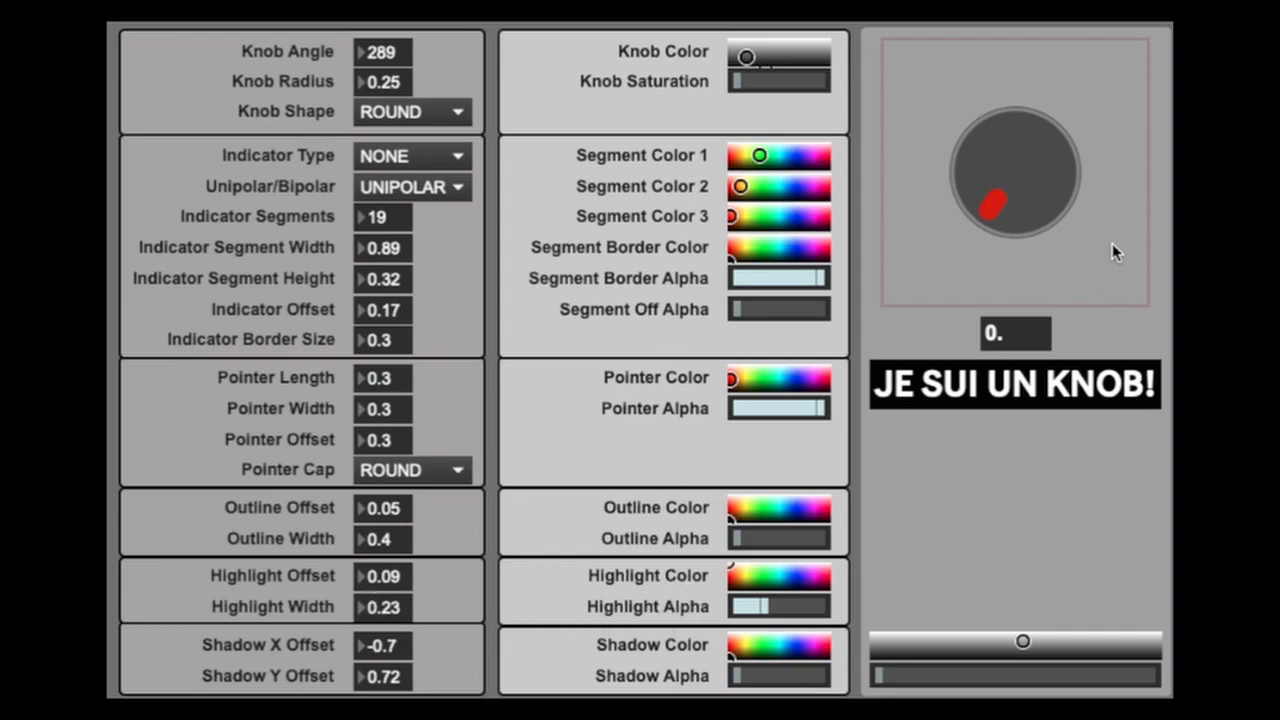
mouse_move(736, 577)
mouse_down()
mouse_move(791, 579)
mouse_move(796, 606)
mouse_move(828, 606)
mouse_move(735, 606)
mouse_move(764, 606)
mouse_move(786, 449)
mouse_up()
- Give the knob a semi-transparent shadow with an X offset of -0.58 and a Y offset of 0.67
drag(742, 678, 760, 675)
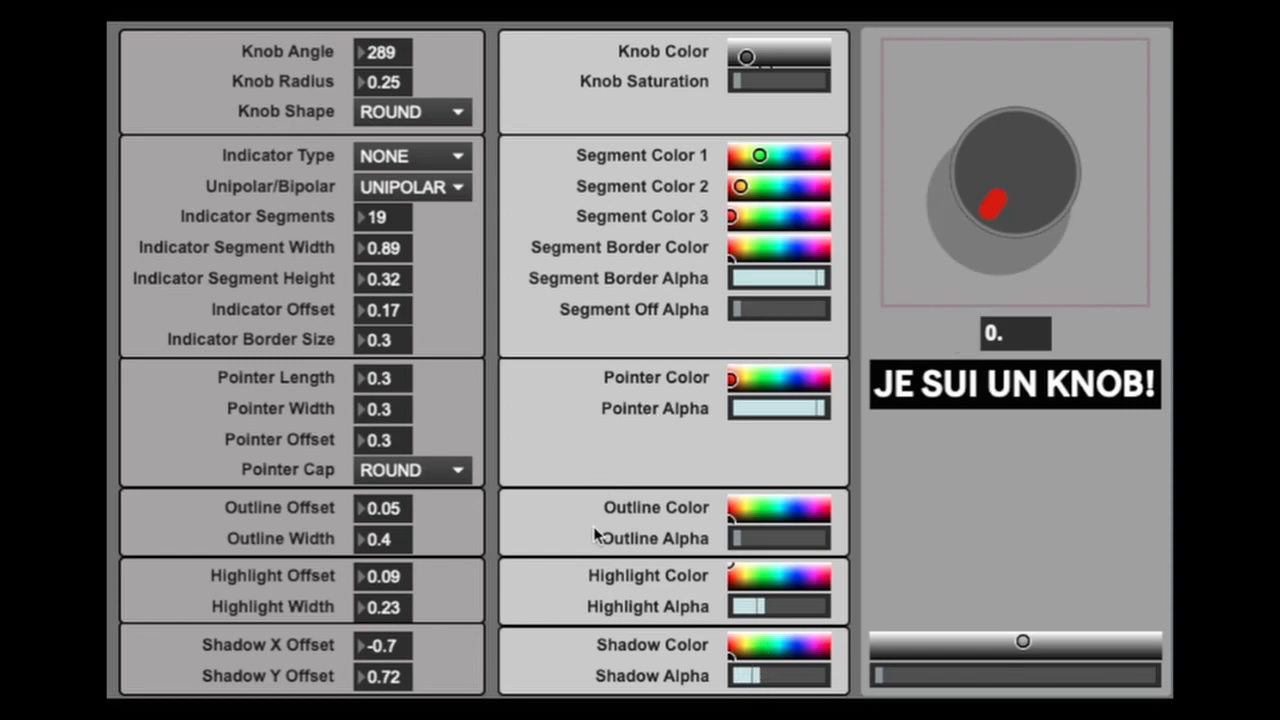
drag(733, 653, 757, 677)
mouse_move(395, 652)
mouse_down()
mouse_move(395, 630)
mouse_move(400, 684)
mouse_move(400, 646)
mouse_move(400, 658)
mouse_up()
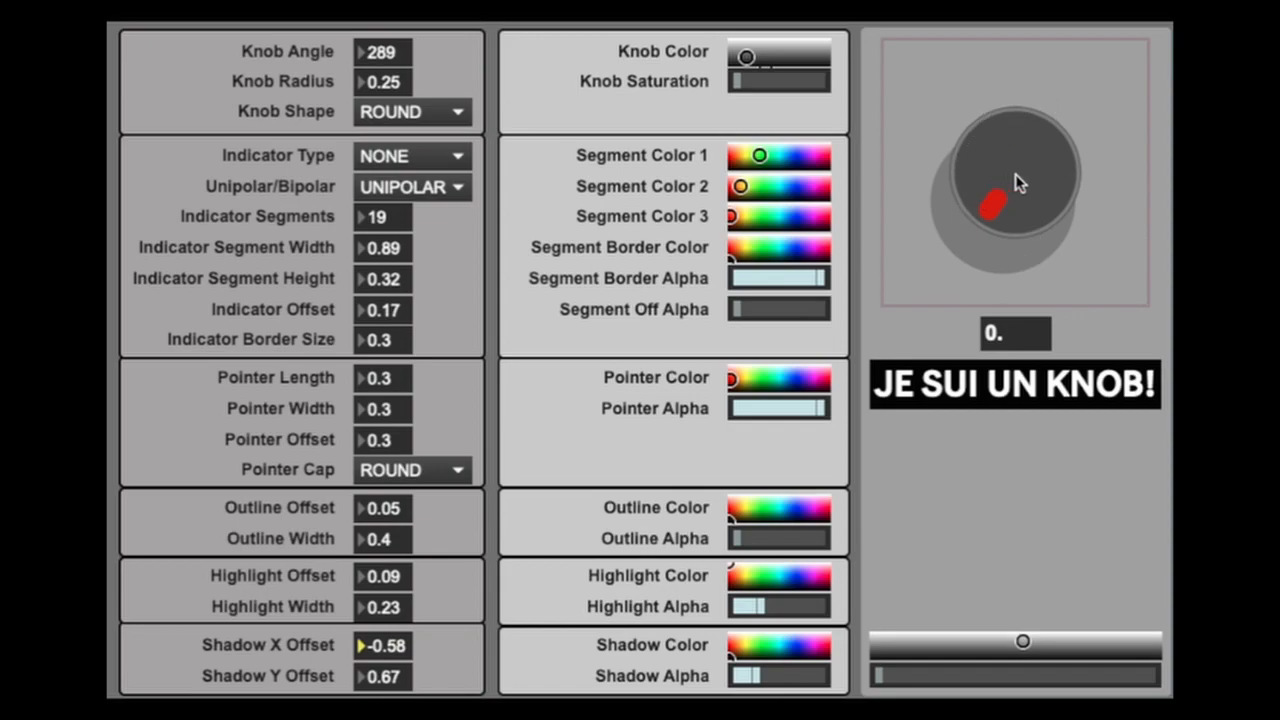
- Add a LINE 1 indicator around the knob with a border size of 0 and a segment width of 0.09
click(446, 158)
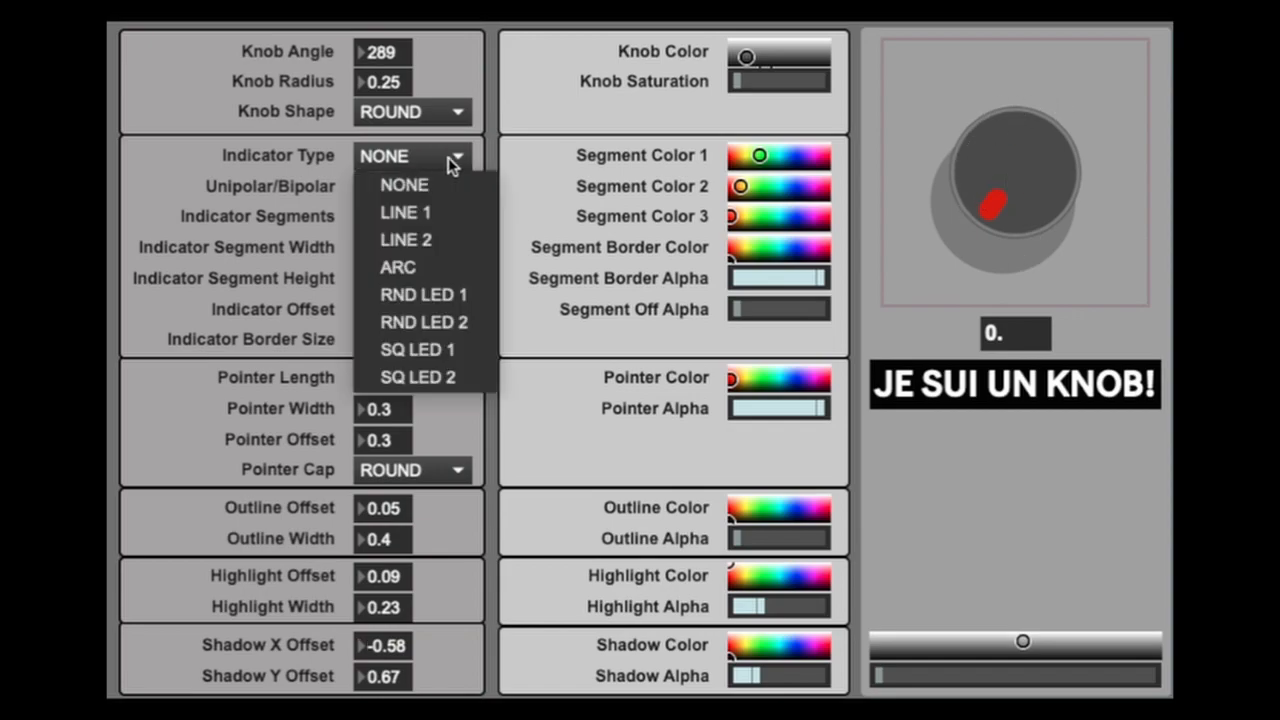
click(435, 218)
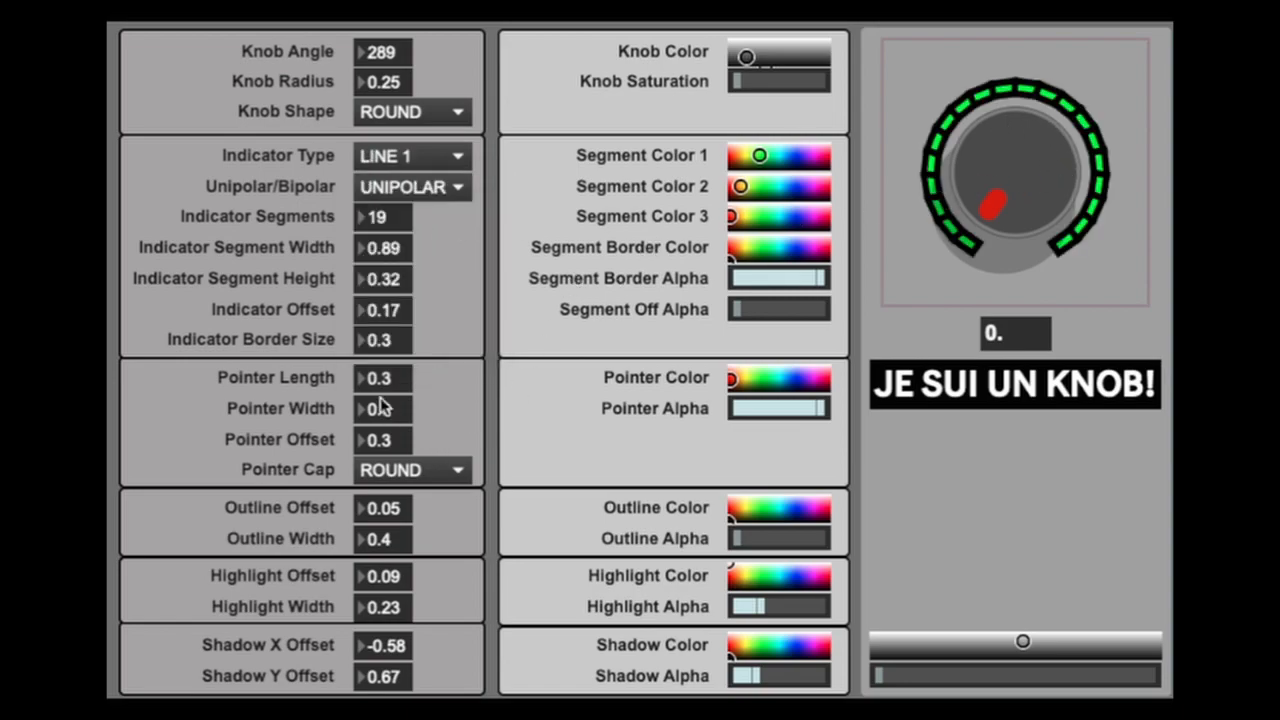
drag(393, 340, 399, 342)
drag(400, 251, 400, 308)
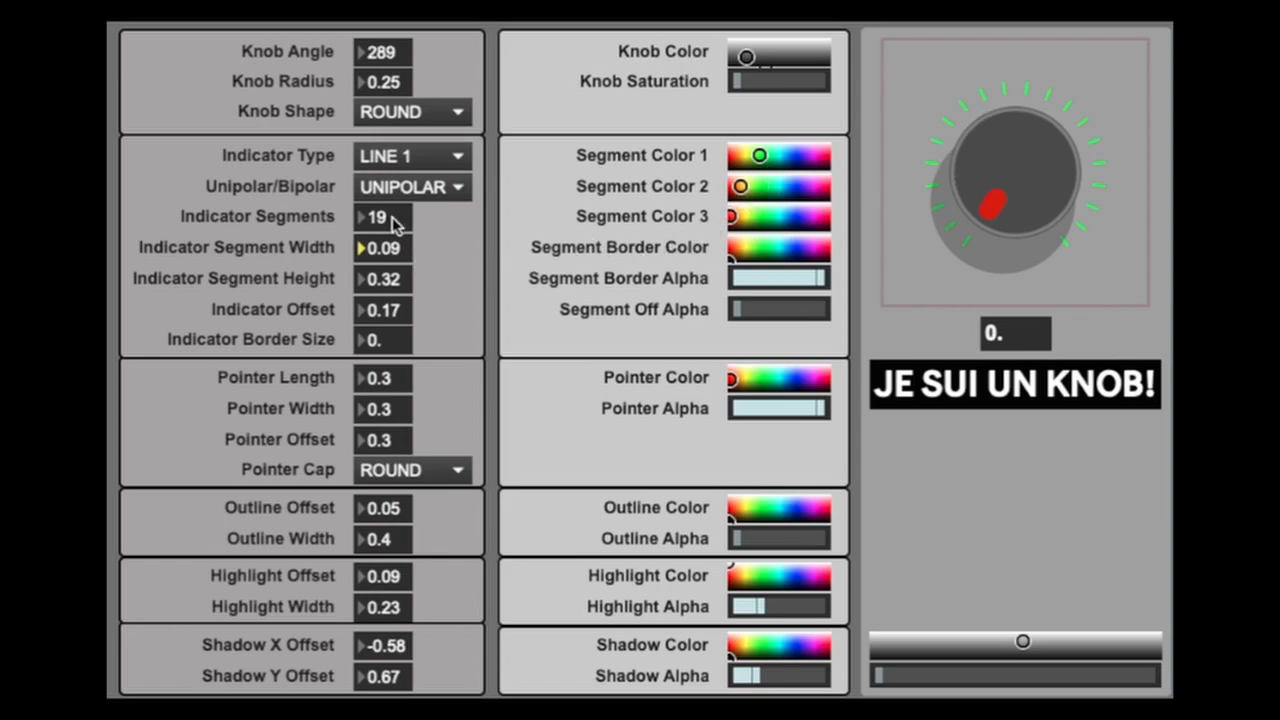
- Set the indicator segments to 4, try a segment width of 1, then use width 0.17 and height 0.76
mouse_move(392, 222)
mouse_down()
mouse_move(392, 195)
mouse_move(392, 243)
mouse_up()
click(398, 258)
drag(392, 247, 392, 185)
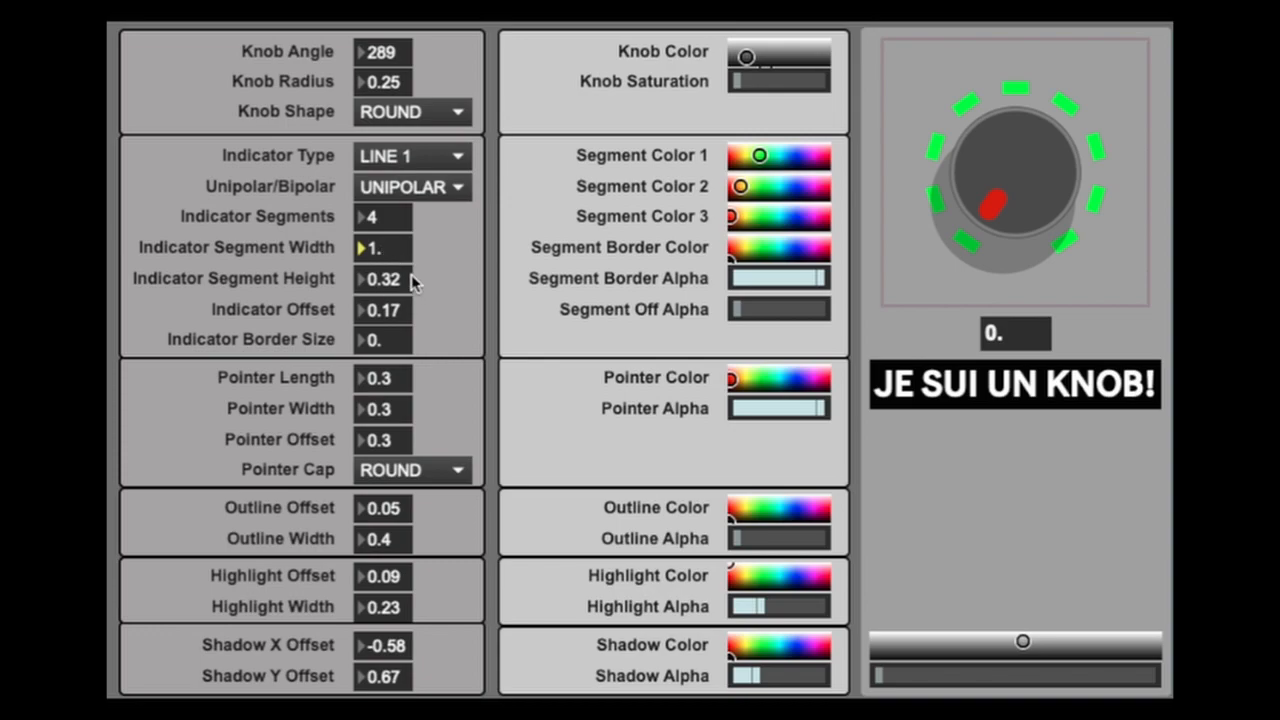
drag(394, 248, 400, 280)
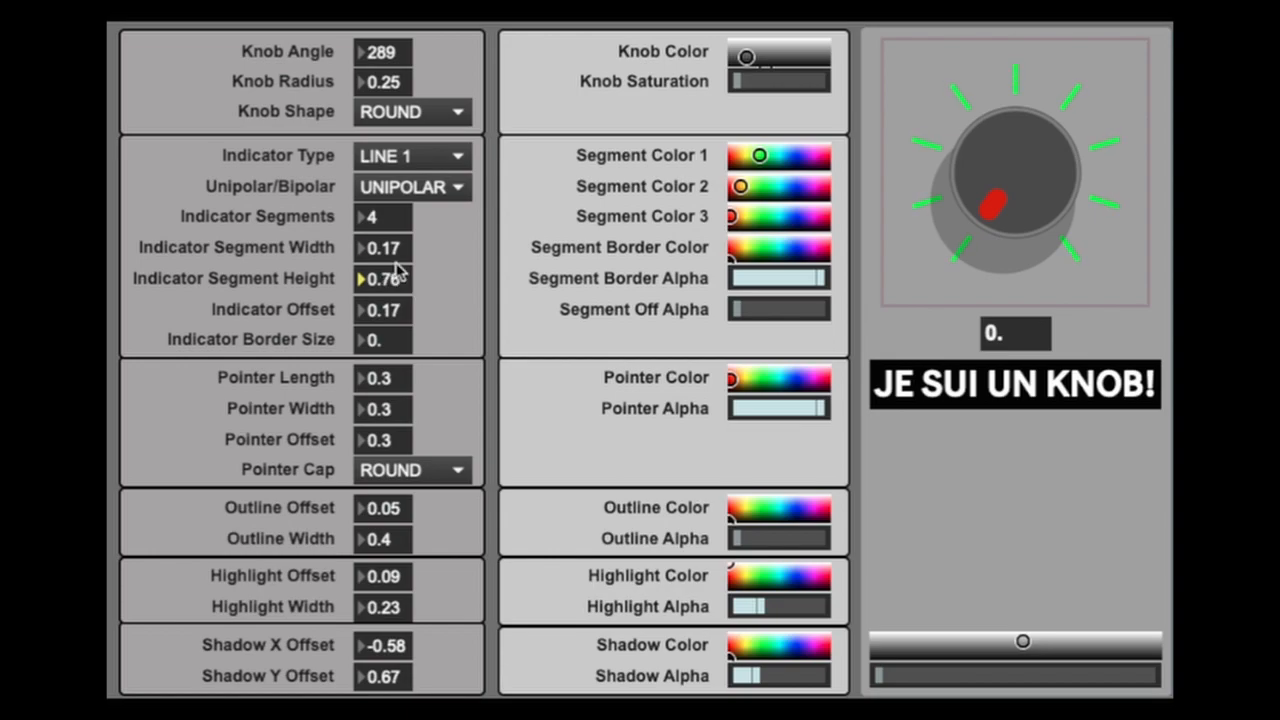
- Try an indicator offset of 0.3, a knob radius of 0.14, and a wider indicator offset of 1.05
click(401, 312)
mouse_move(401, 312)
mouse_down()
mouse_move(401, 246)
mouse_move(401, 290)
mouse_up()
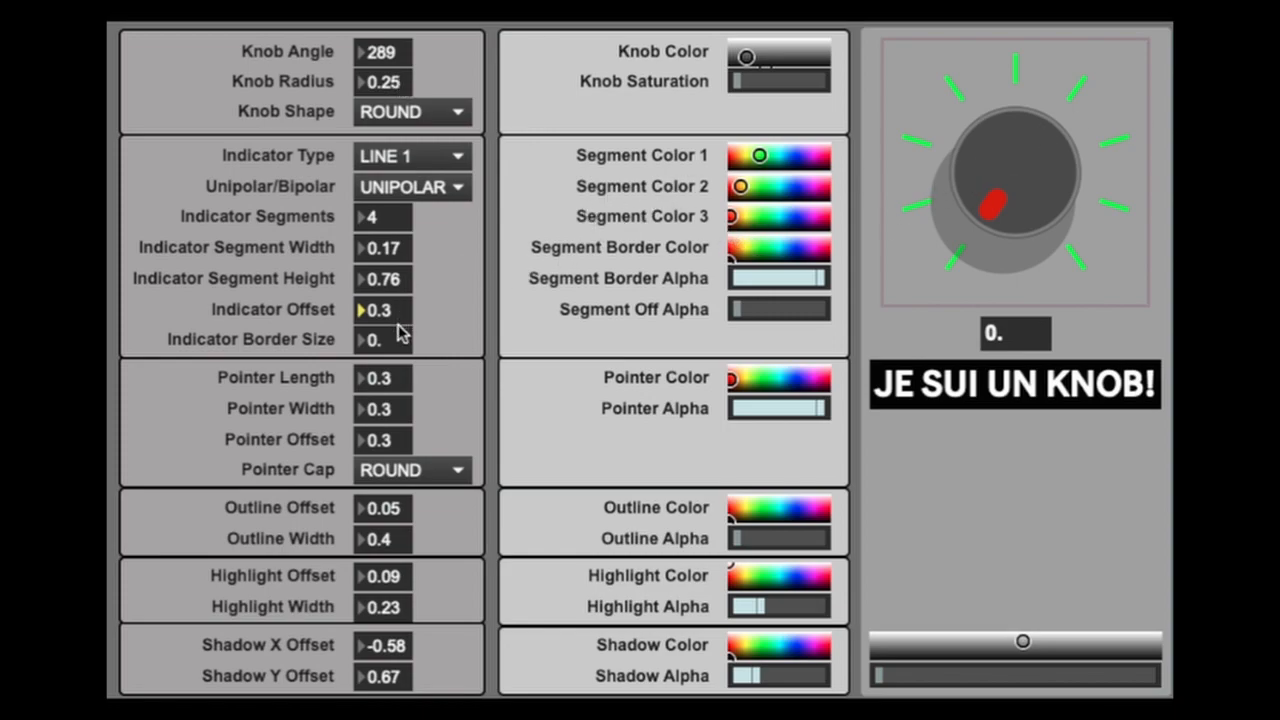
click(395, 84)
drag(395, 84, 395, 95)
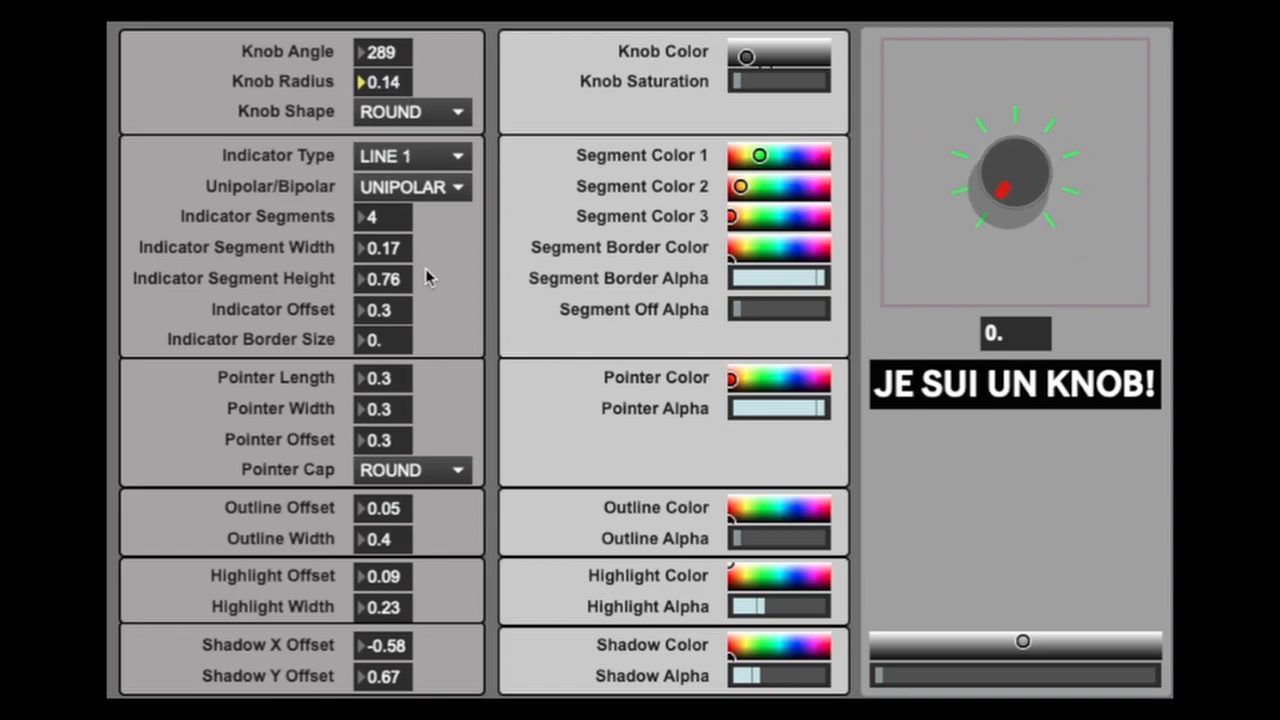
drag(391, 312, 391, 295)
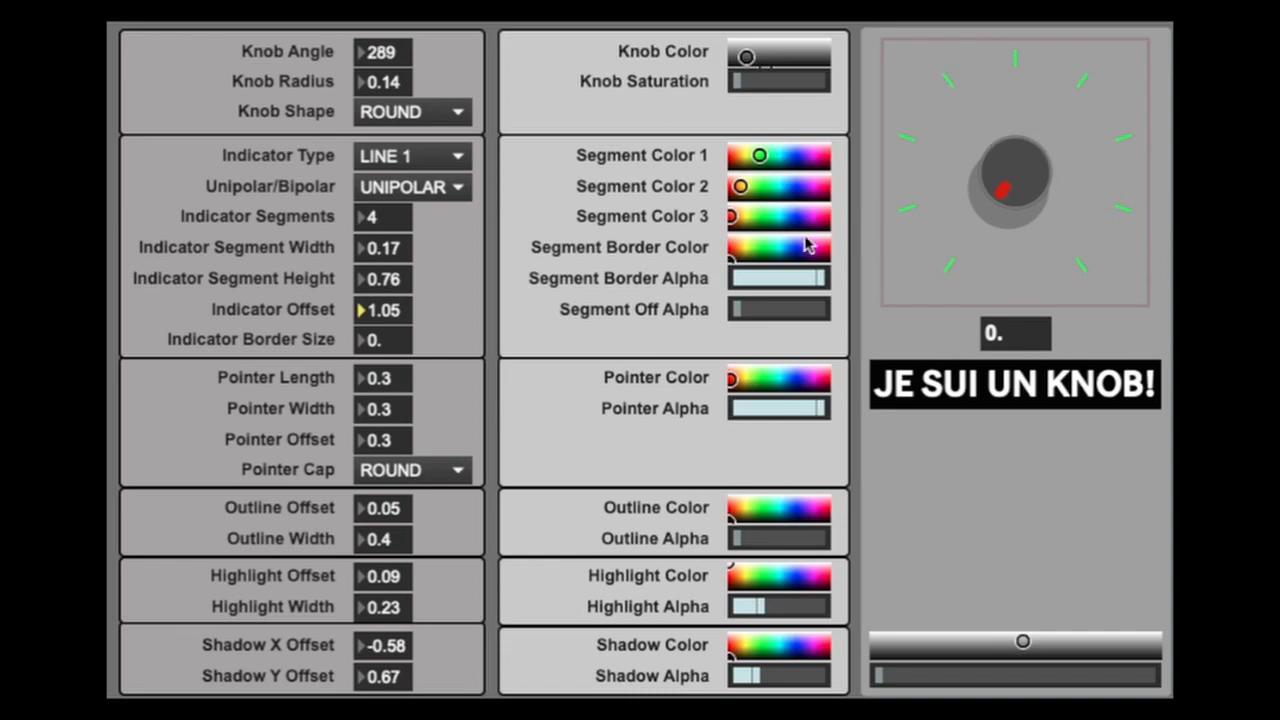
click(453, 113)
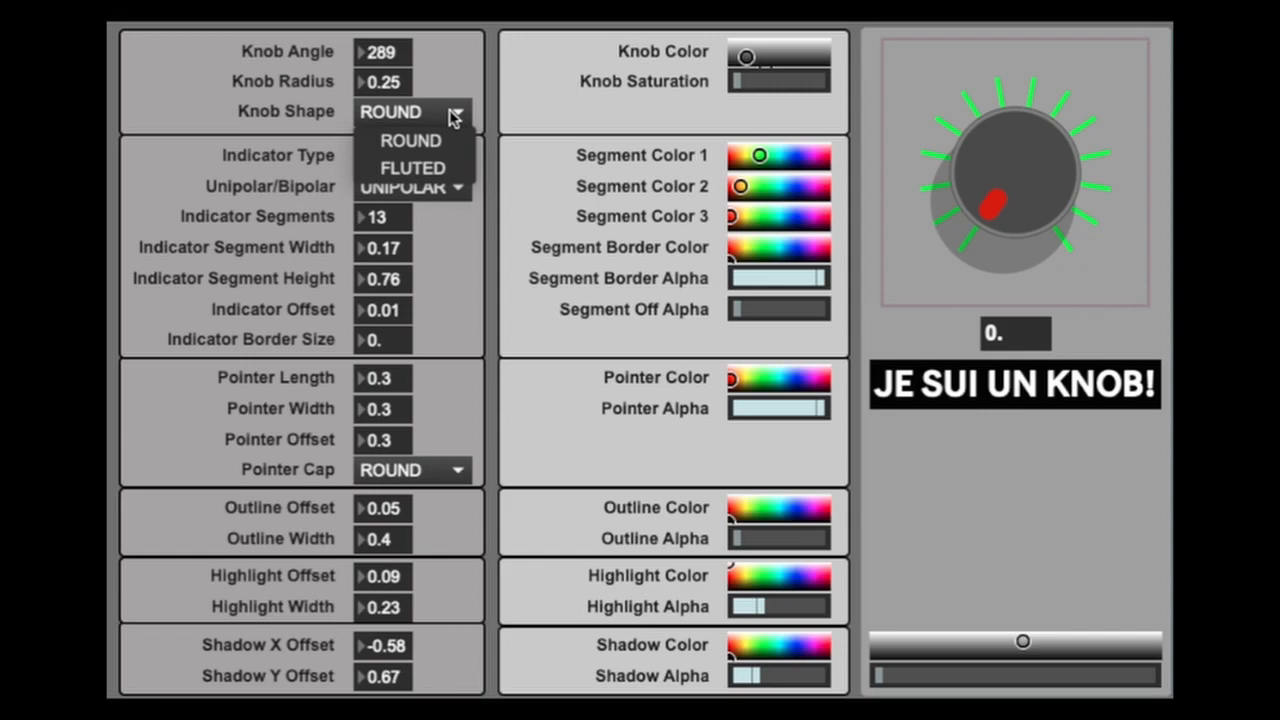
click(468, 75)
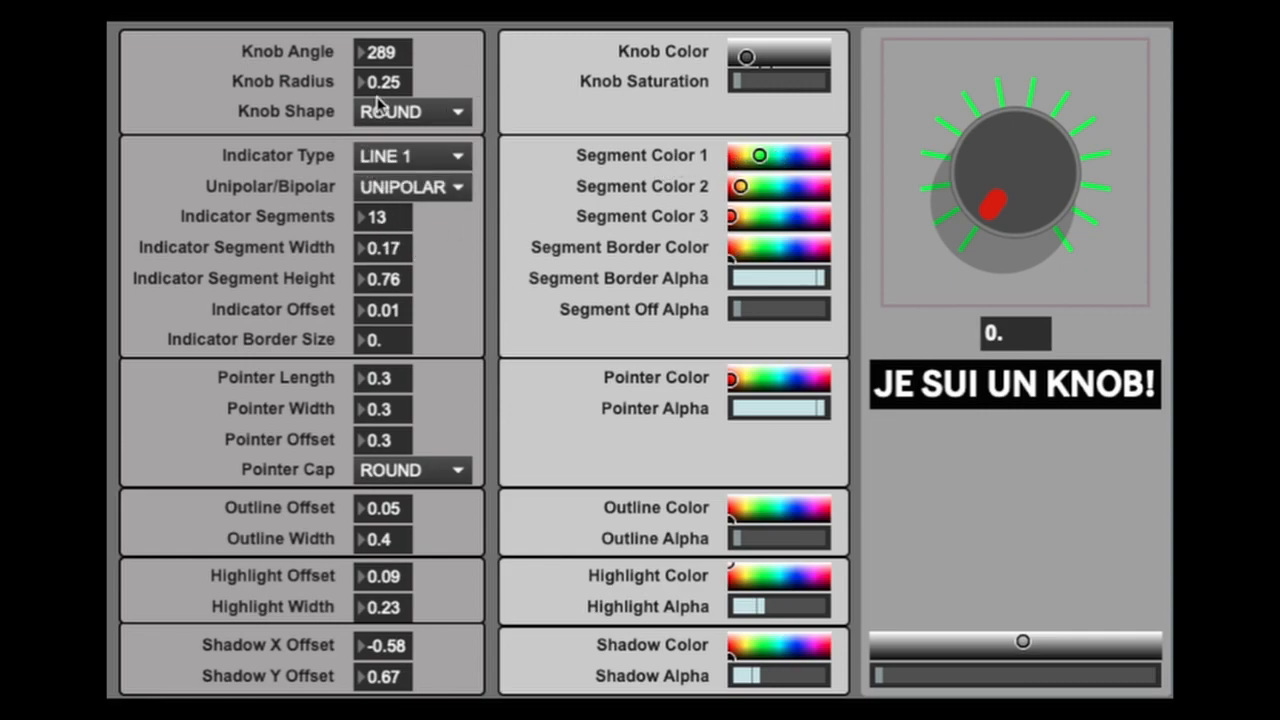
- Color the indicator lines red at a segment width of 0.41 and give them a full-alpha border of size 0.74
drag(760, 158, 727, 163)
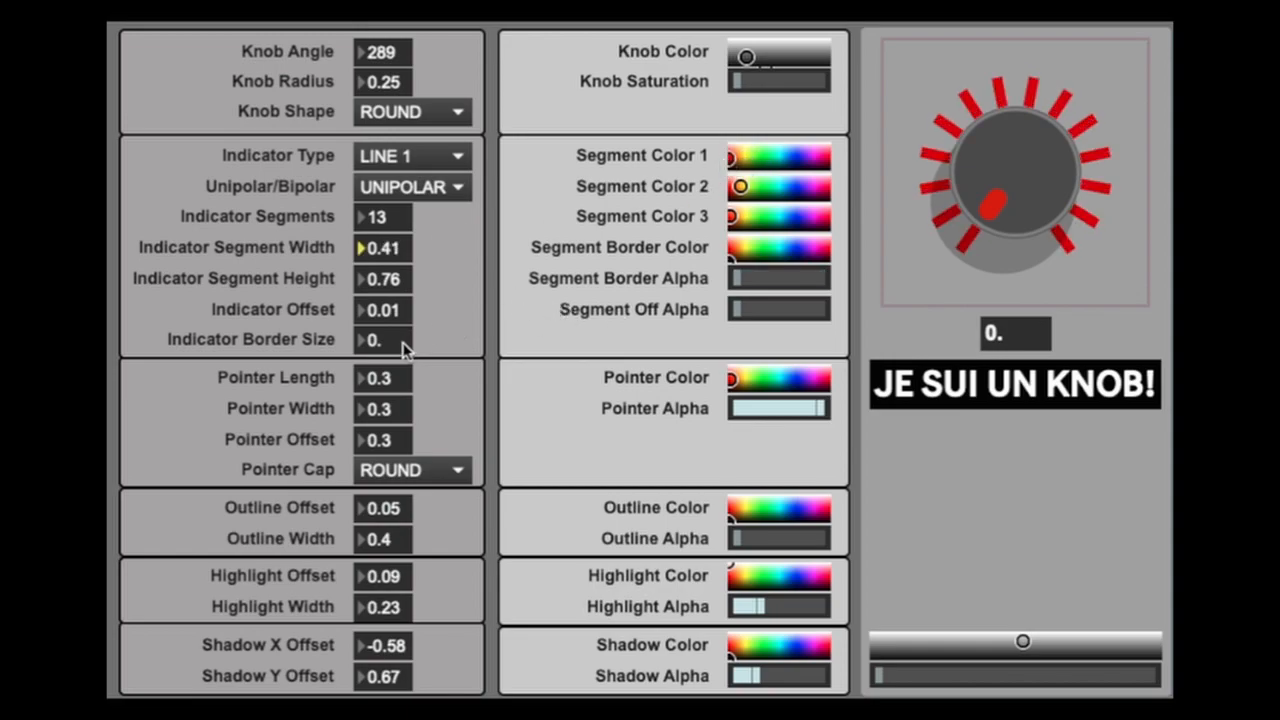
drag(385, 340, 385, 305)
drag(392, 340, 392, 346)
drag(741, 309, 822, 278)
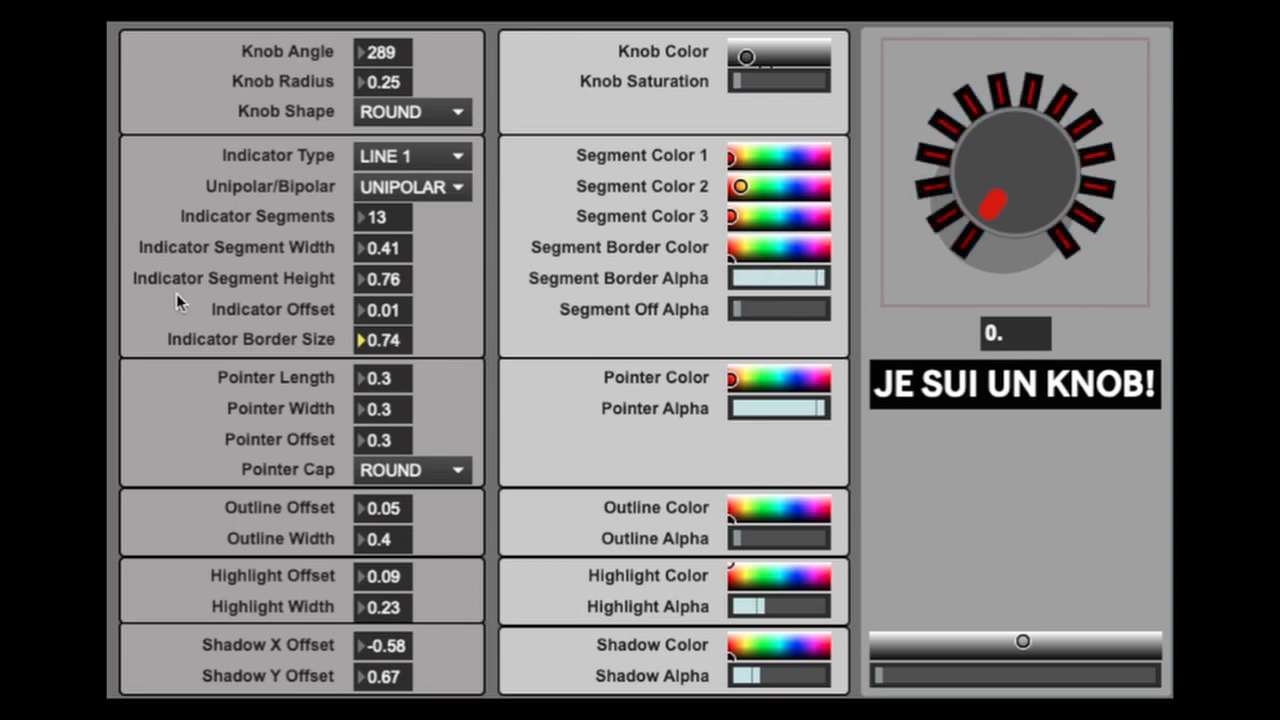
- Reduce the border size to 0.16 and the border alpha to its minimum, and thin the segments to a width of 0.11
drag(388, 342, 388, 400)
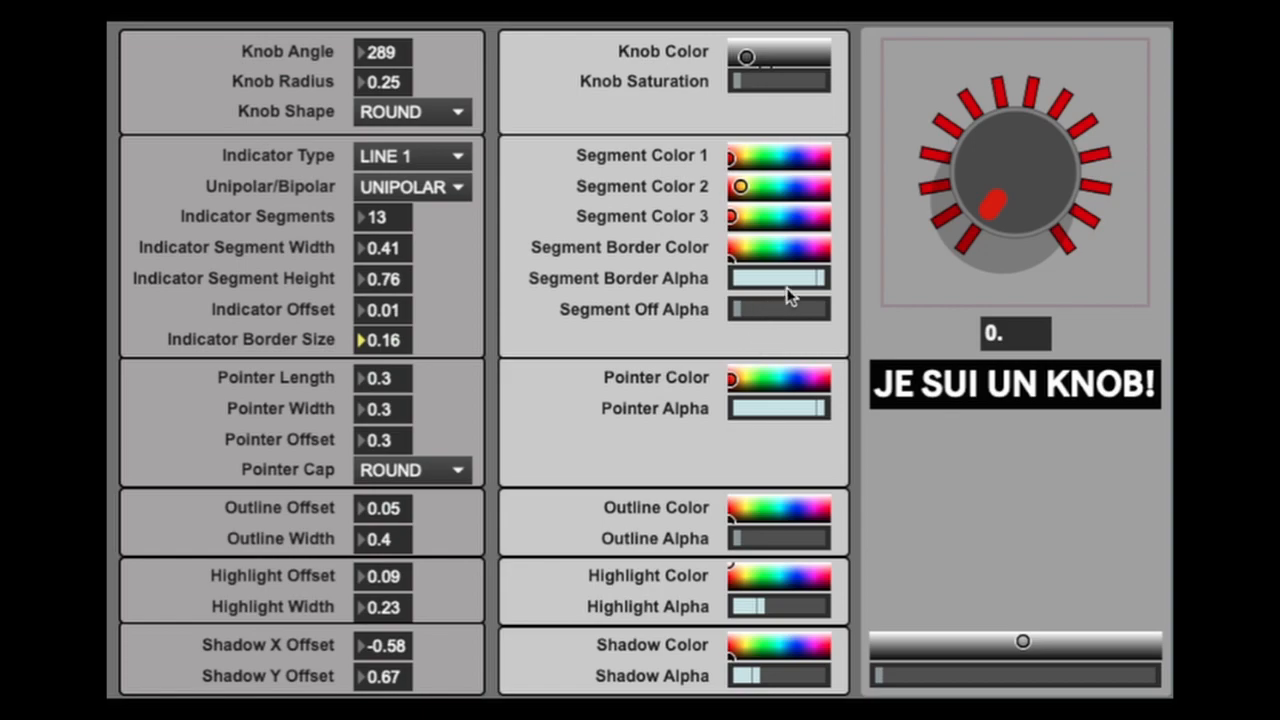
drag(811, 281, 694, 280)
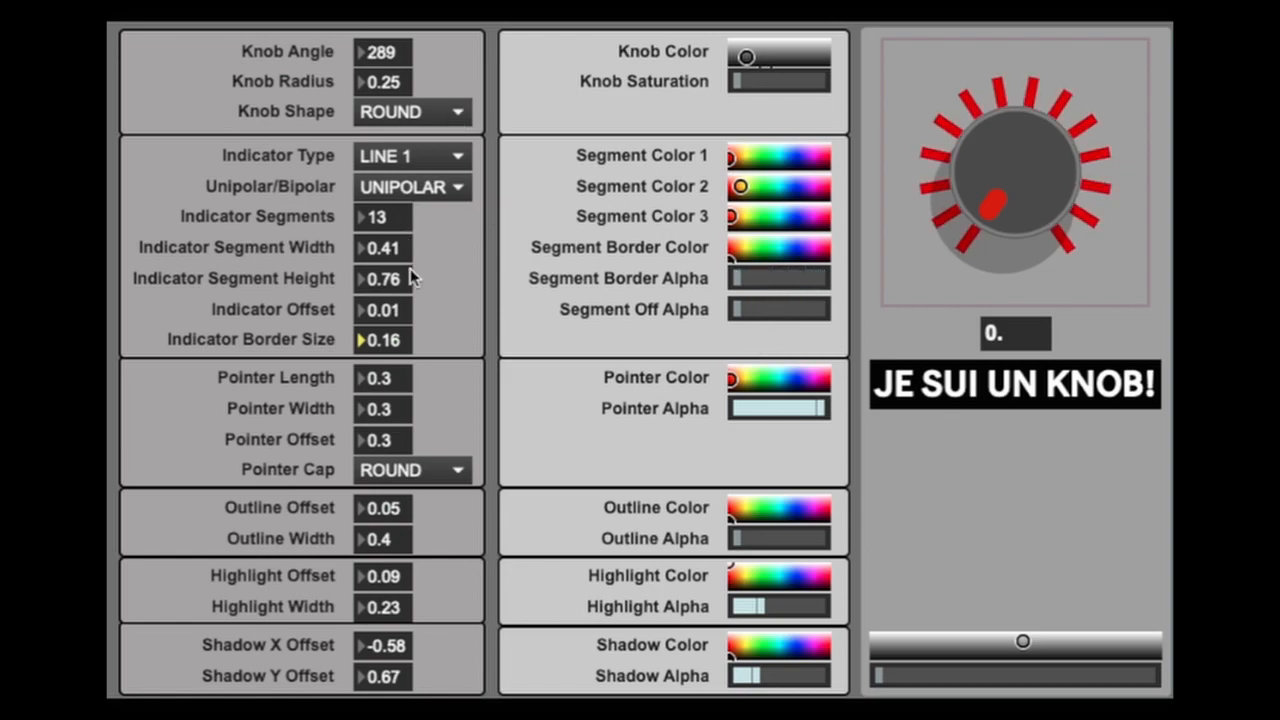
drag(396, 250, 396, 282)
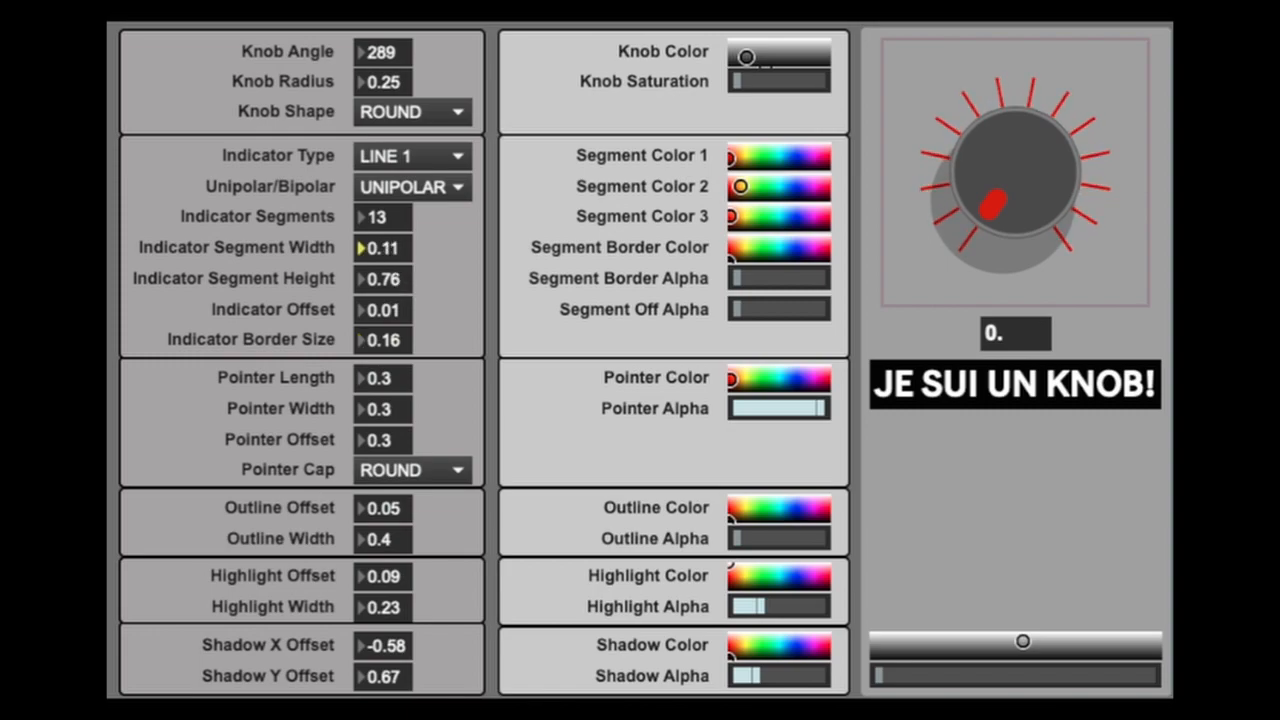
- Switch the indicator type to LINE 2 and on to ARC, and thicken the arc with a segment width of 0.76
click(440, 157)
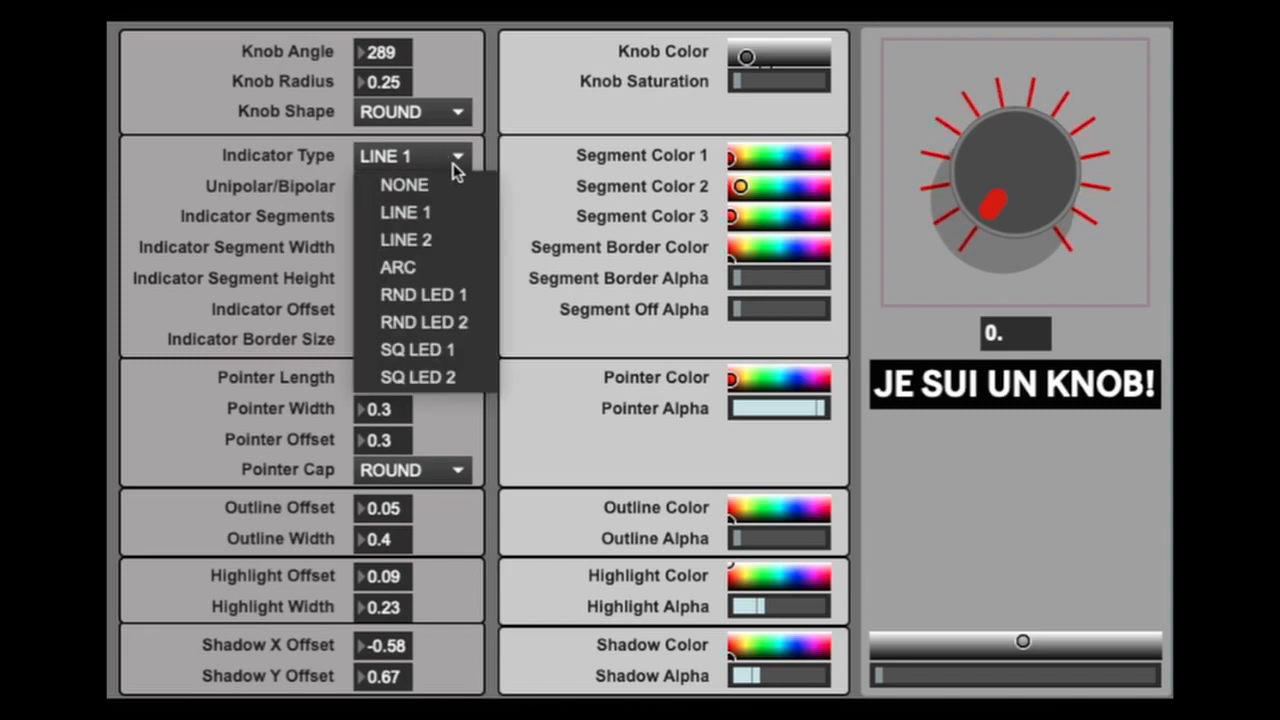
click(445, 243)
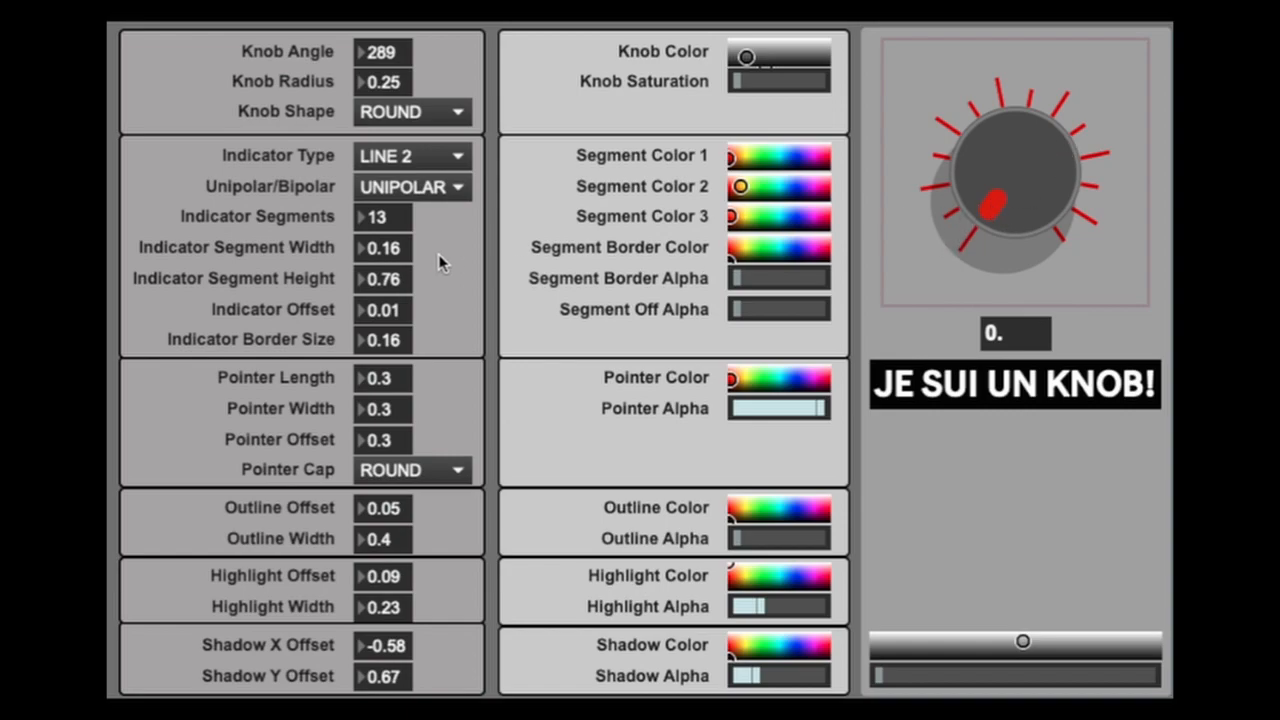
click(440, 157)
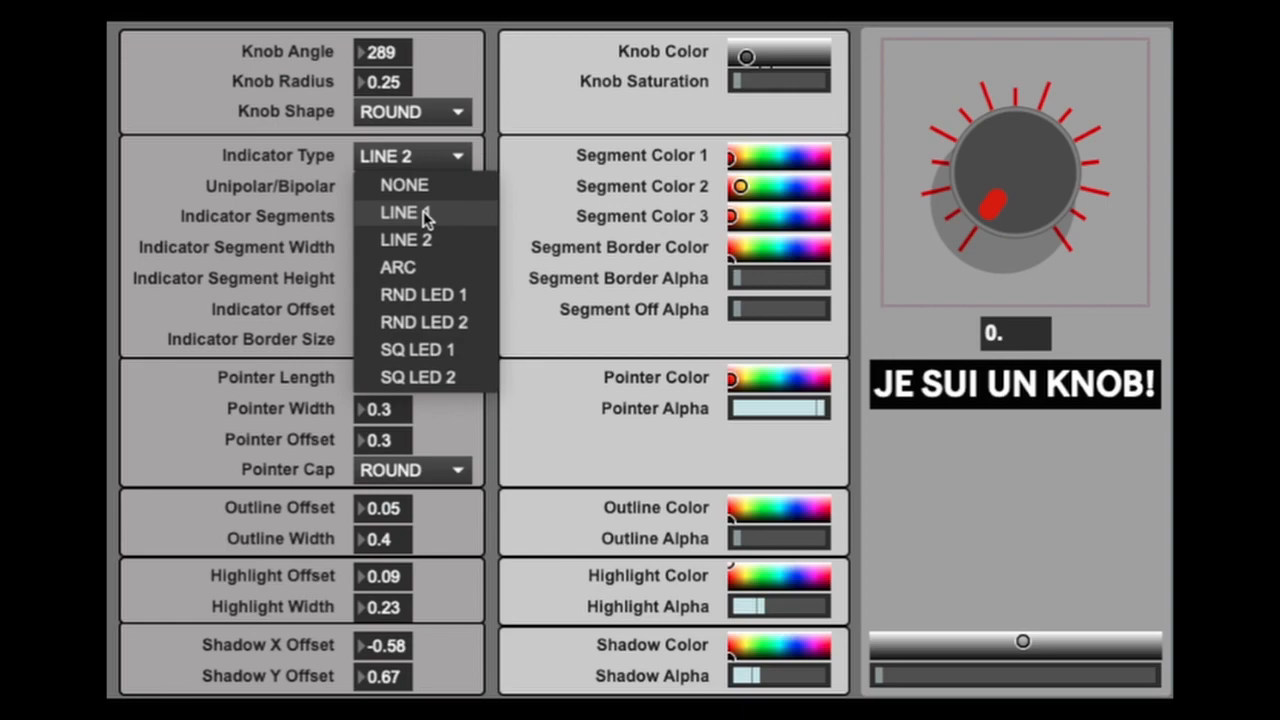
click(420, 267)
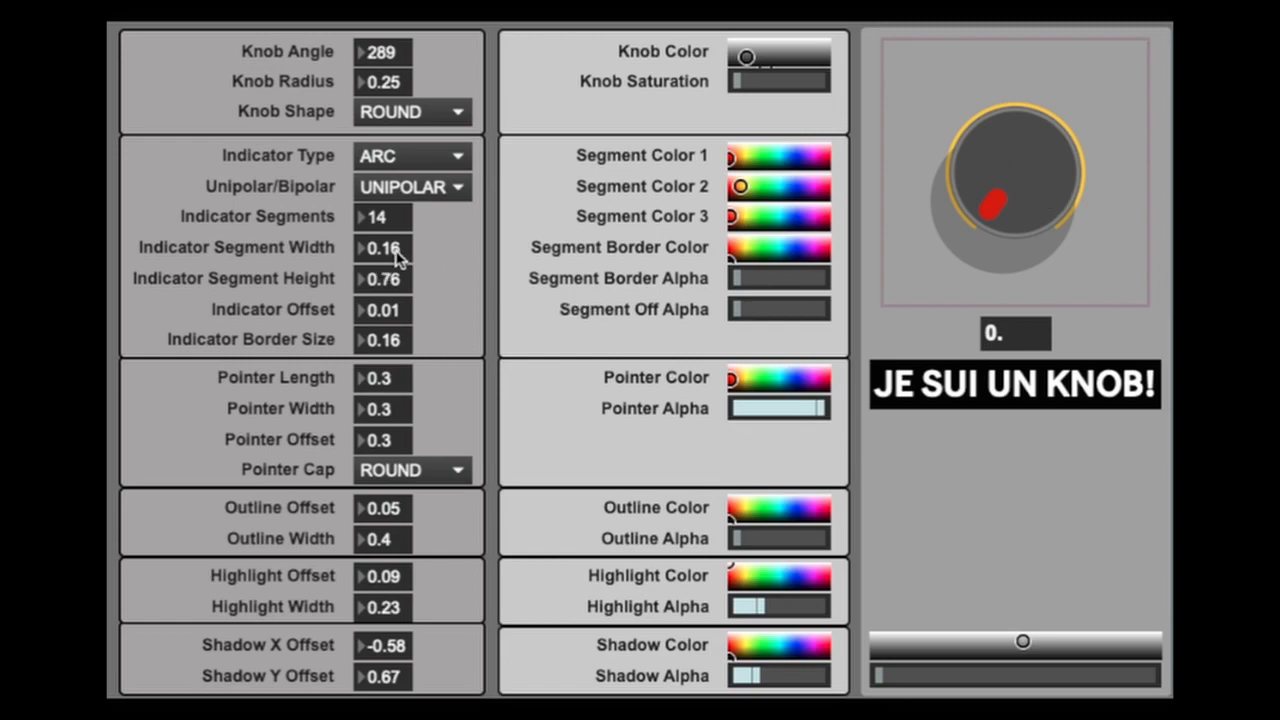
drag(398, 255, 398, 195)
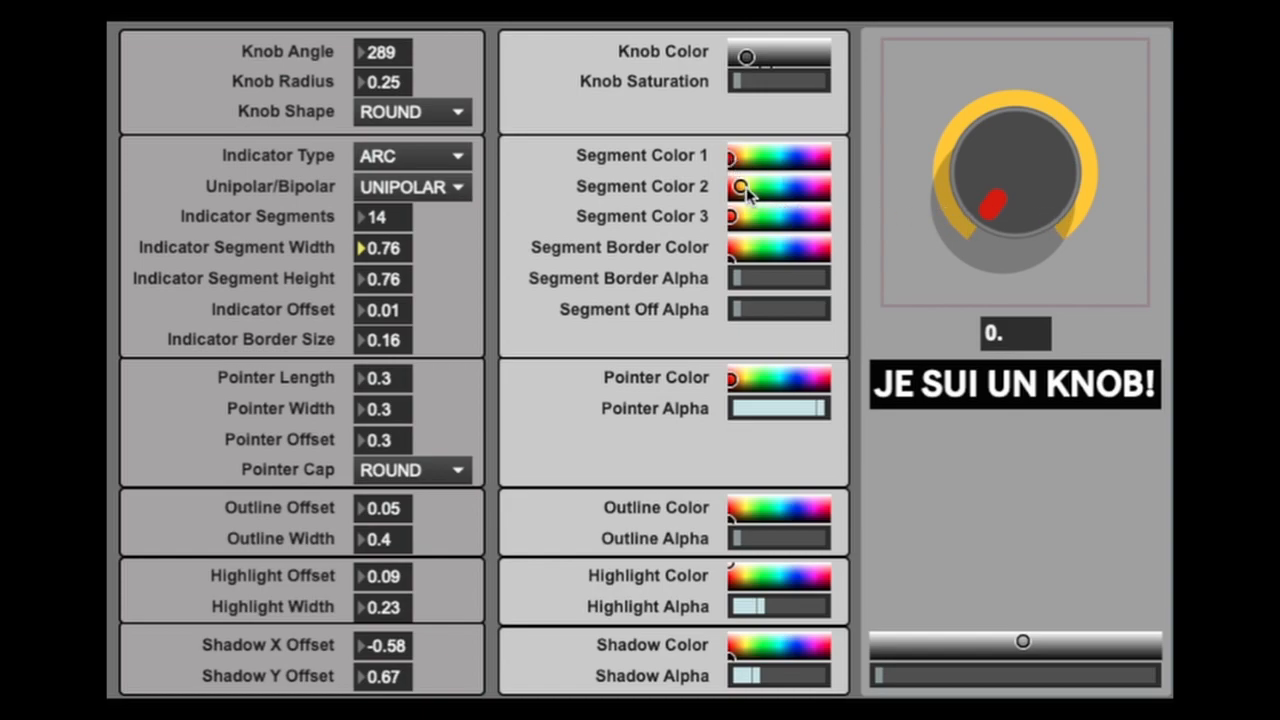
- Change Segment Color 2 to blue, turn the knob to 0.186, and set the indicator border size to 0
mouse_move(1003, 205)
mouse_down()
mouse_move(978, 165)
mouse_move(995, 95)
mouse_move(916, 70)
mouse_up()
drag(741, 187, 787, 188)
drag(1014, 171, 1031, 258)
drag(1031, 258, 1031, 260)
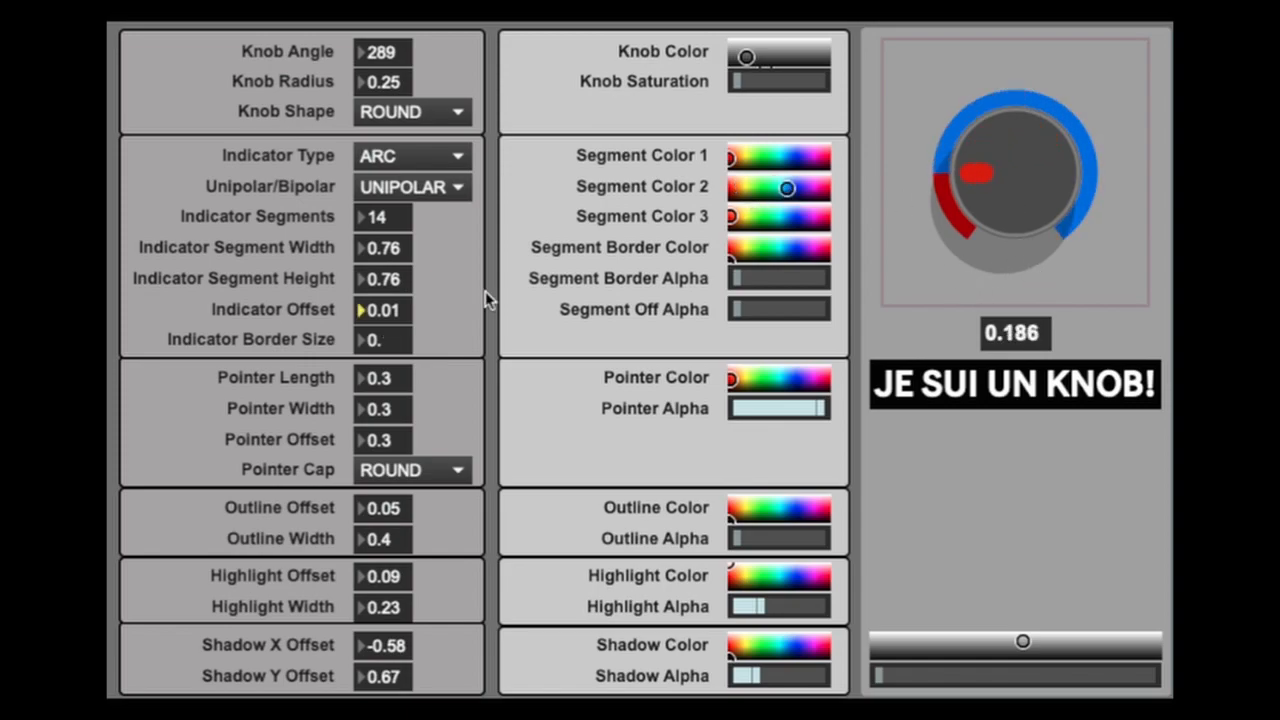
- Move the arc away from the knob with an indicator offset of 0.17 and a segment width of 0.7
drag(398, 311, 398, 291)
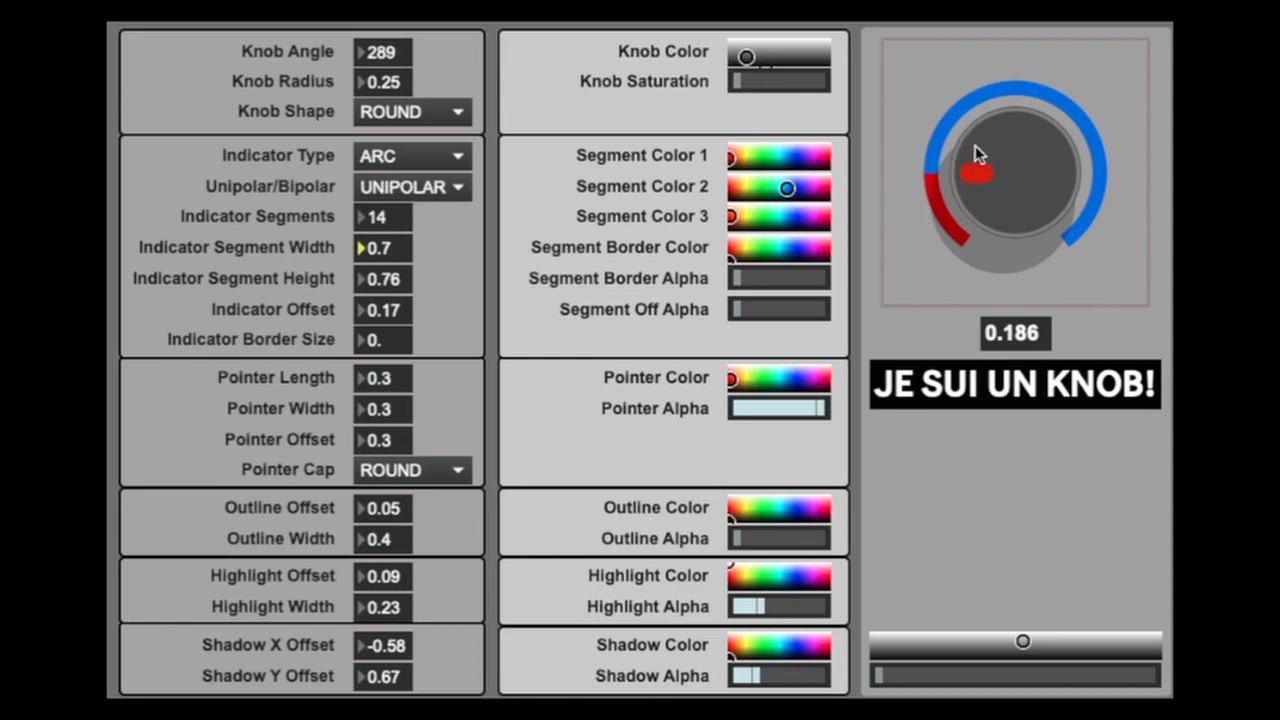
click(441, 191)
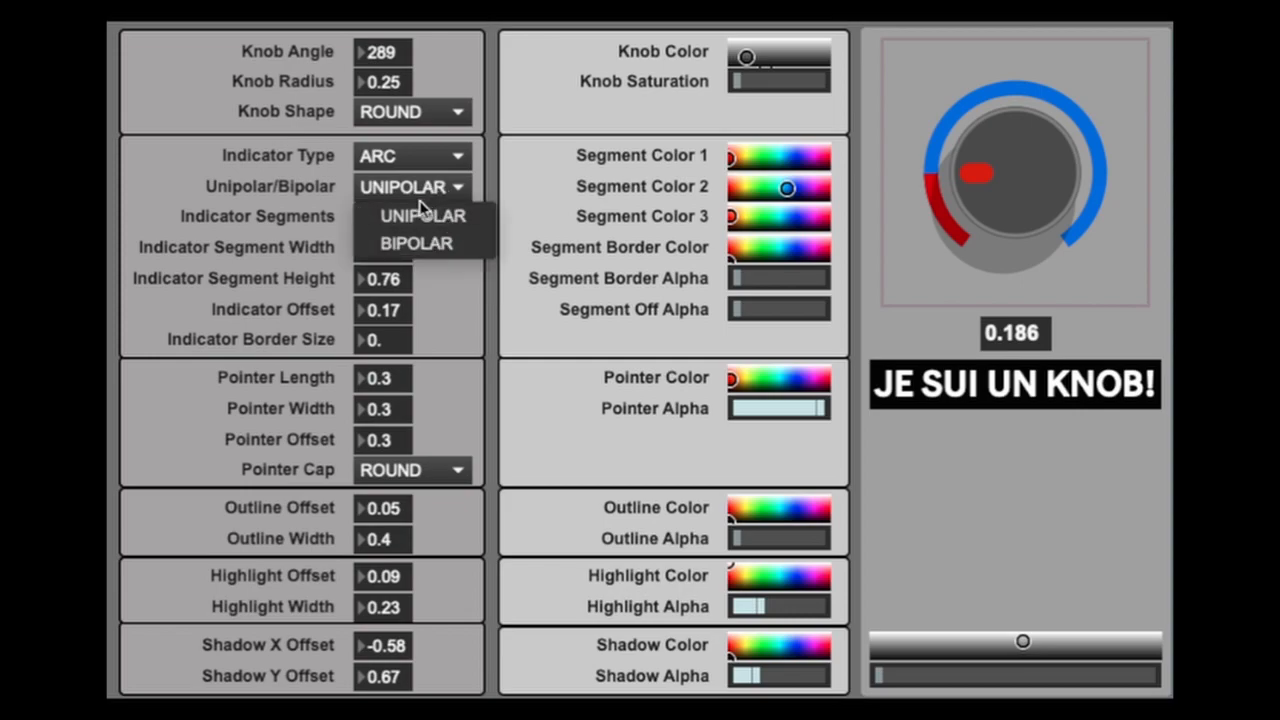
click(306, 181)
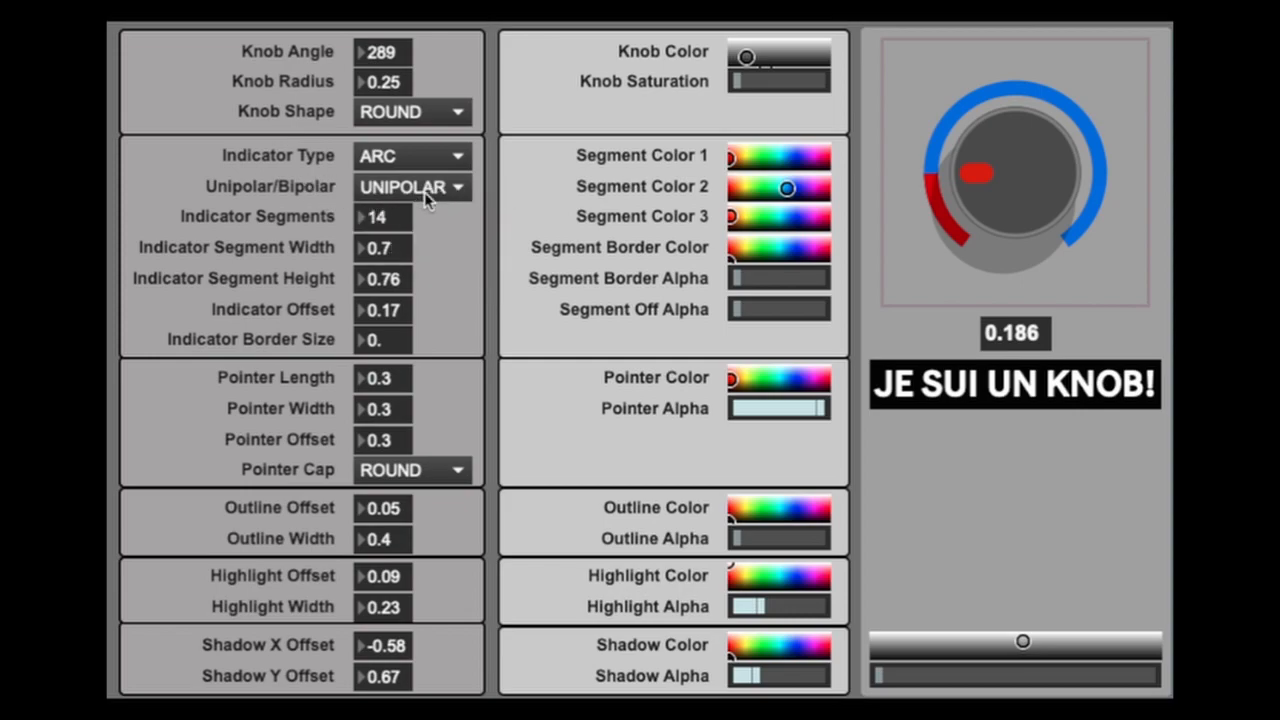
- Sweep the knob to 1 and down to 0.006, switch the arc to BIPOLAR, and turn the knob through that range to -0.392
drag(983, 179, 1010, 5)
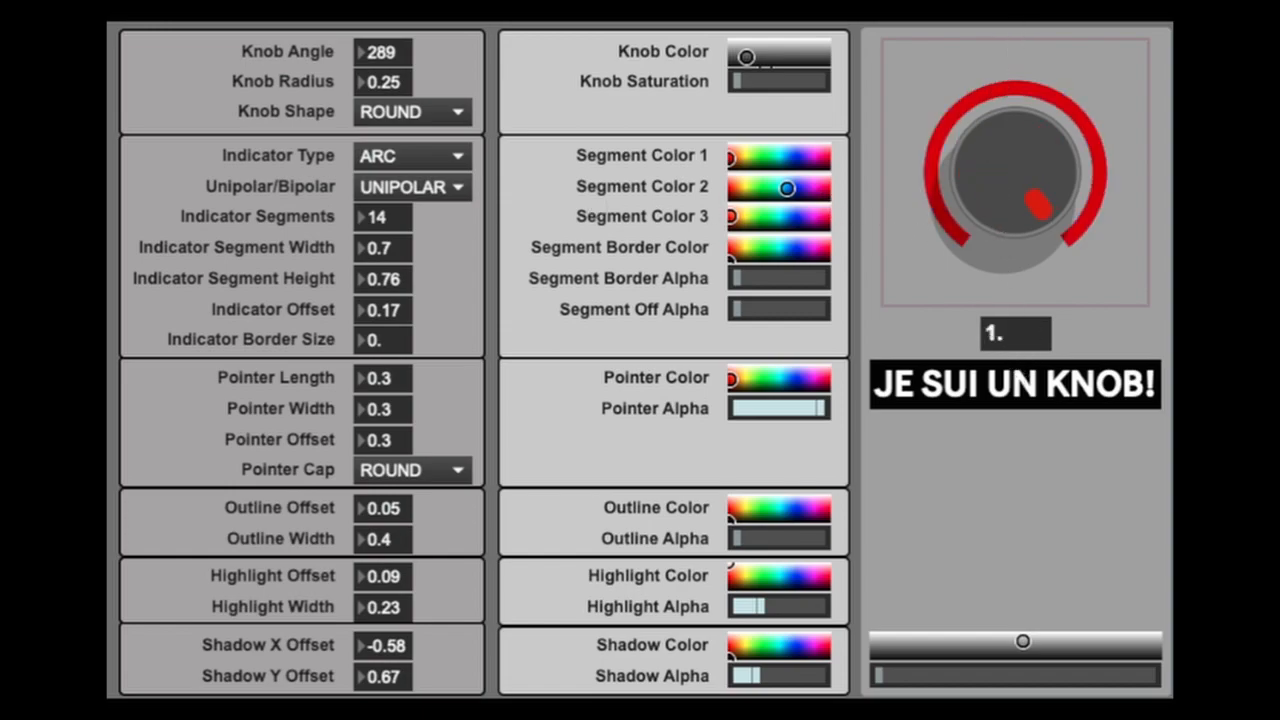
drag(1011, 140, 1091, 431)
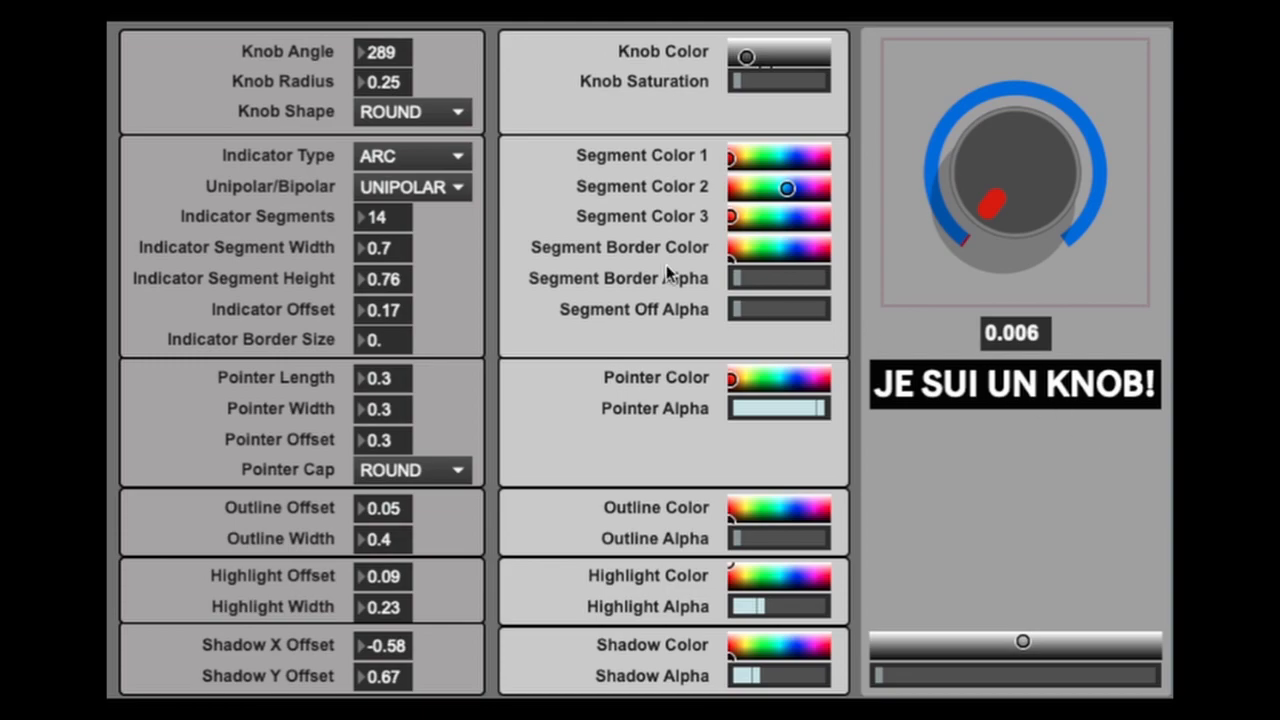
click(420, 188)
click(415, 242)
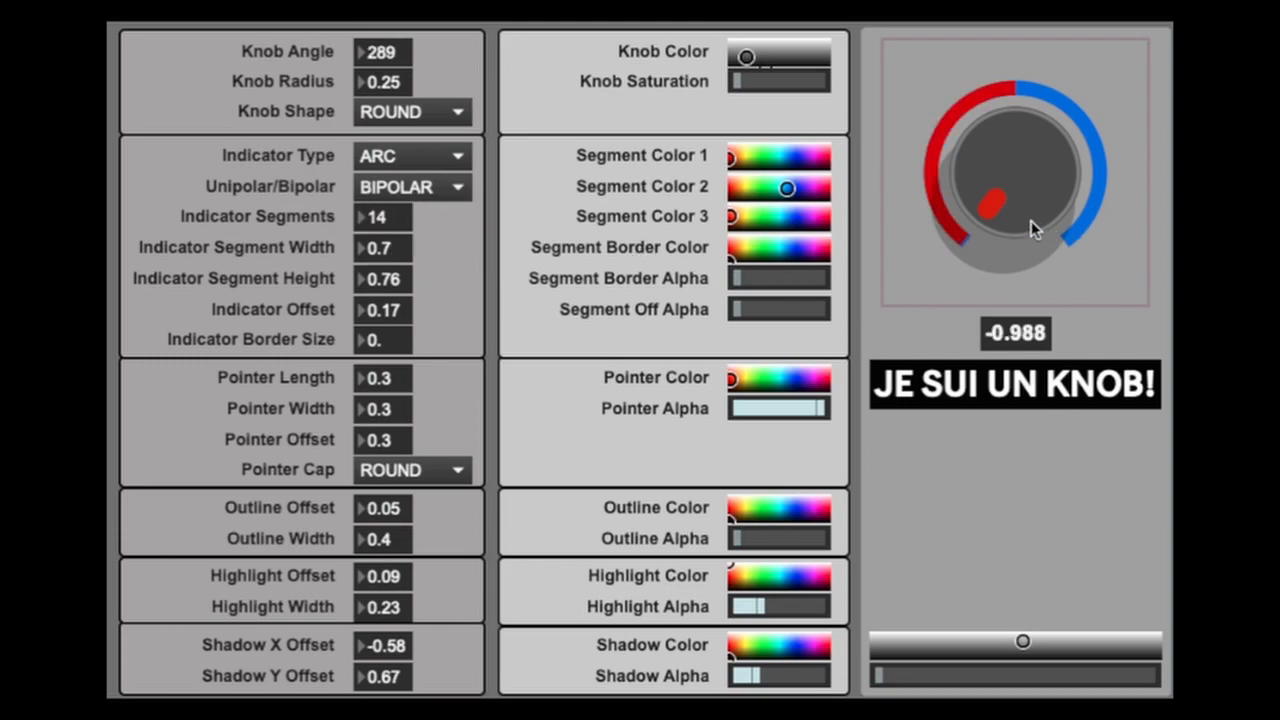
drag(995, 207, 1088, 54)
drag(1034, 173, 1029, 236)
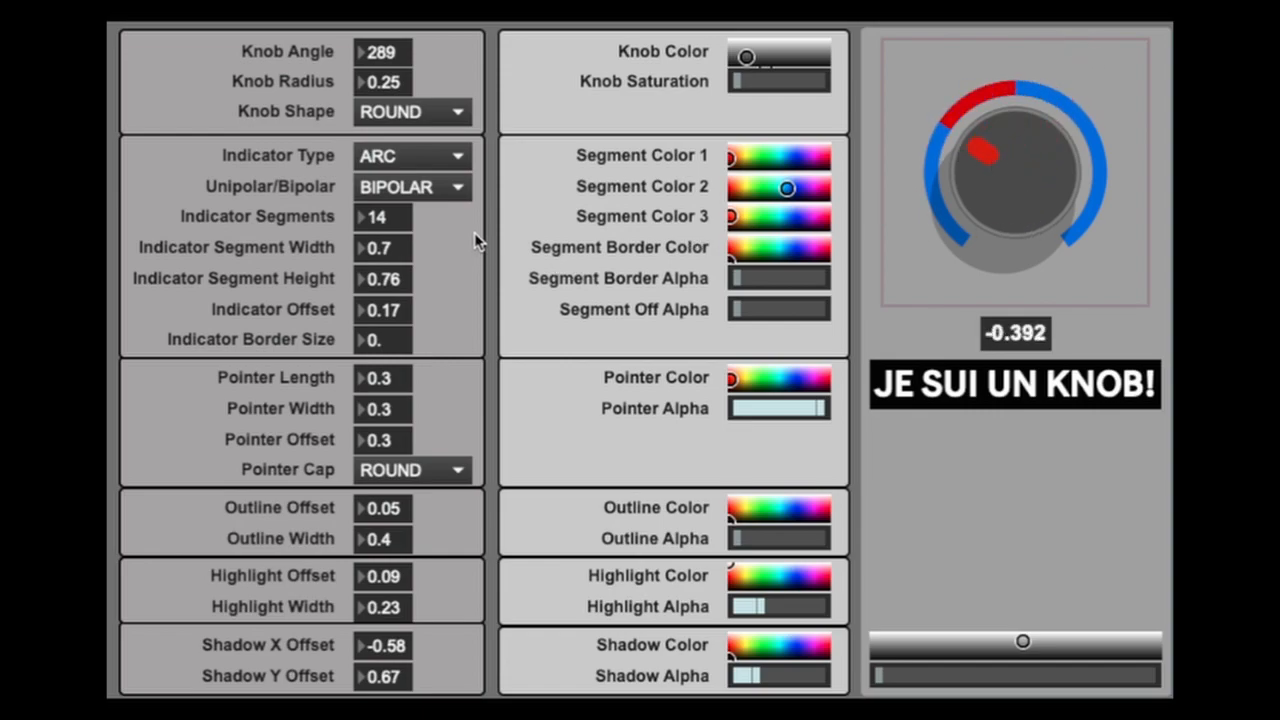
- Switch the indicator type to RND LED 1, turn the knob to 1, and set Segment Color 1 to green
click(437, 162)
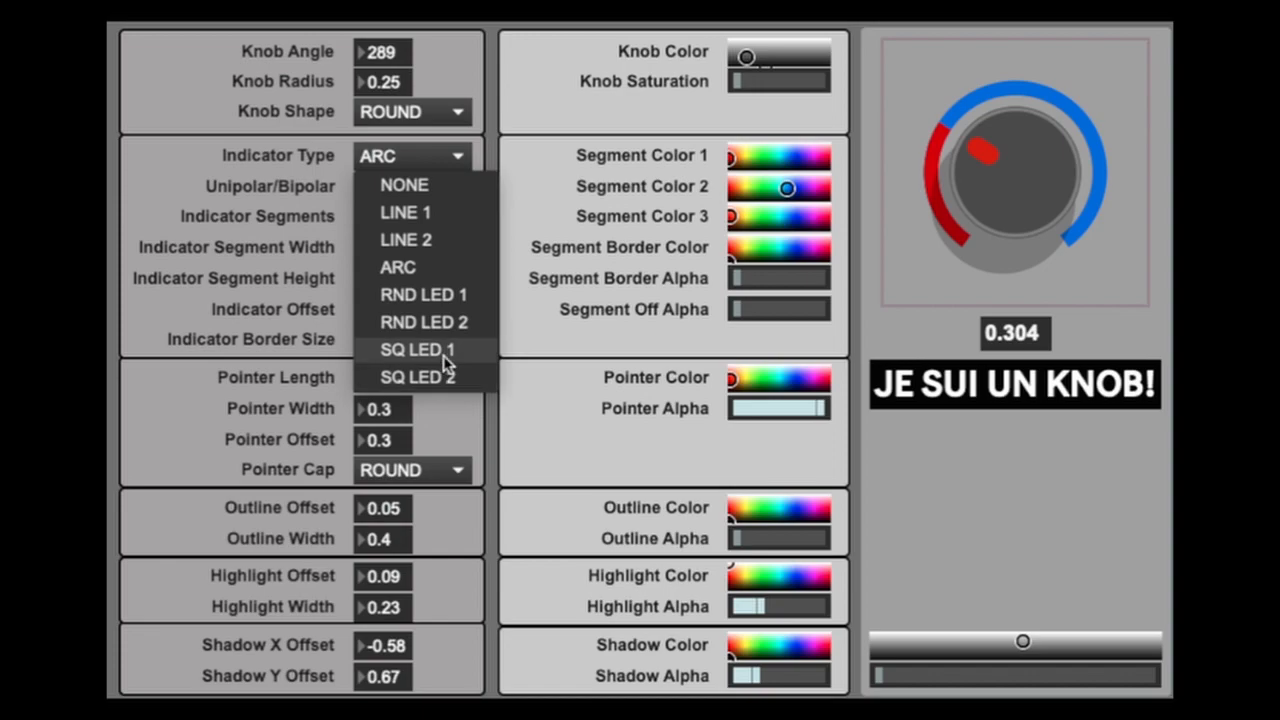
click(464, 296)
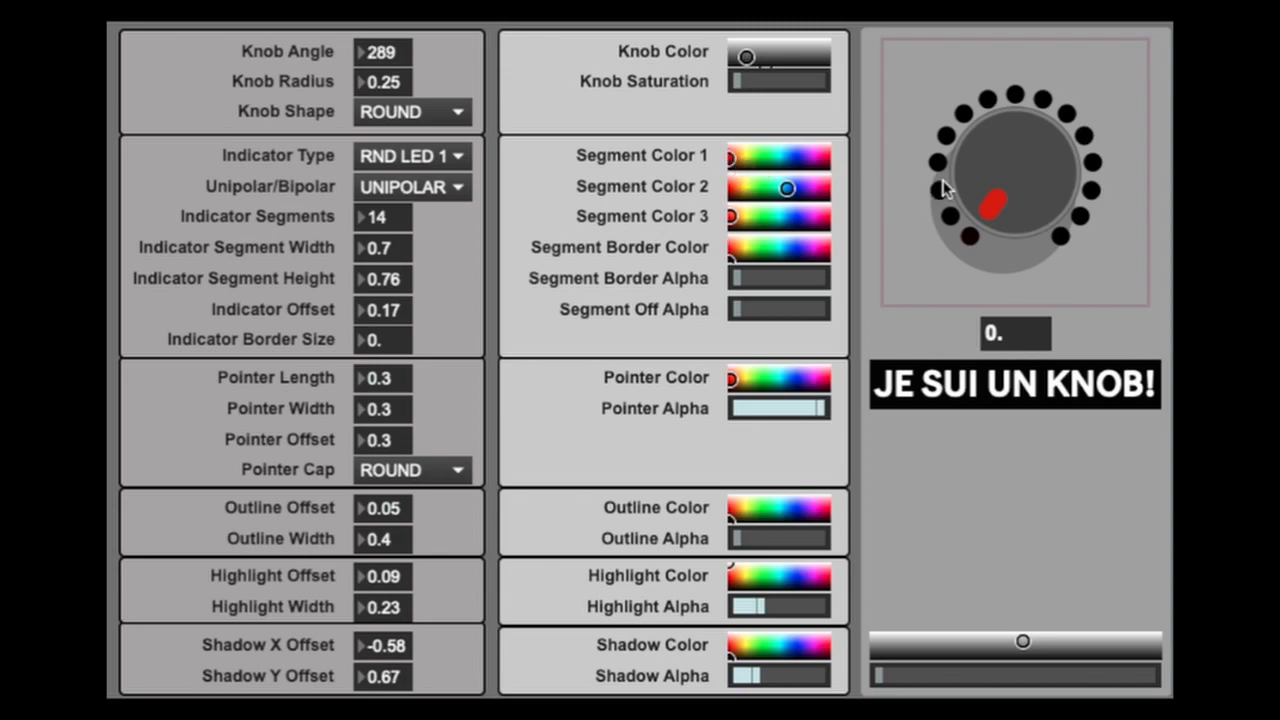
drag(970, 200, 970, 100)
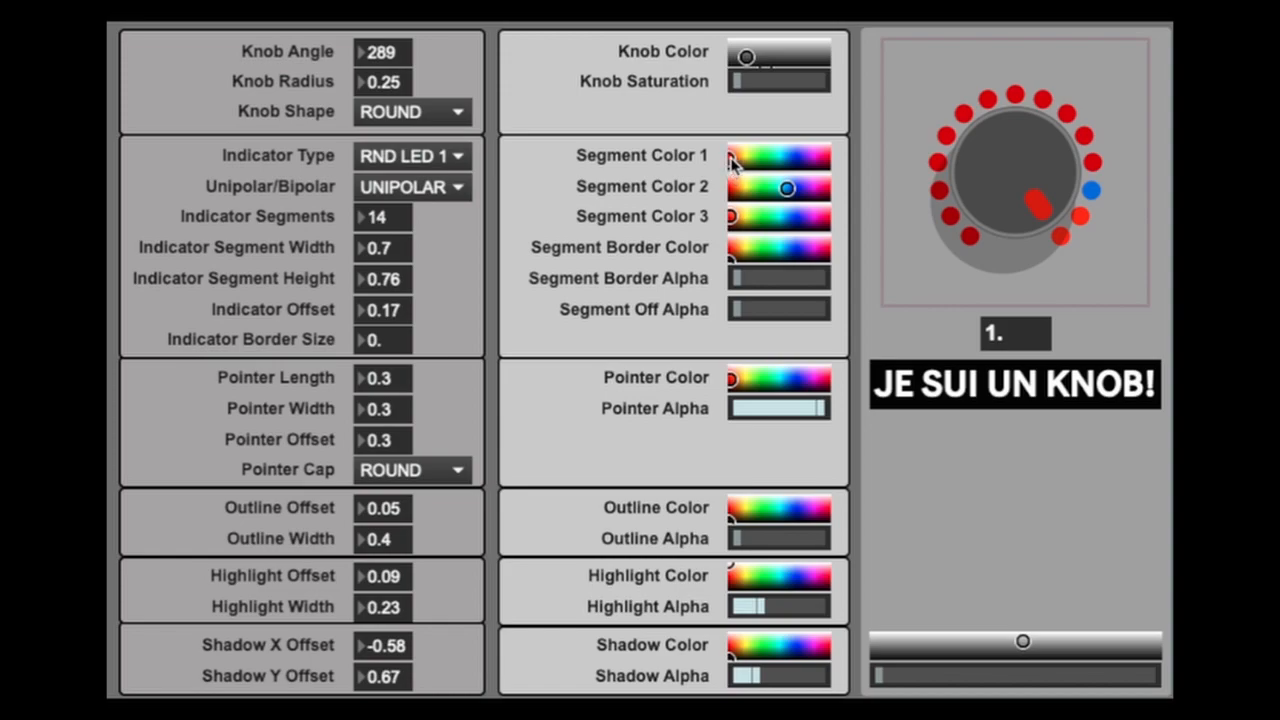
drag(731, 157, 763, 158)
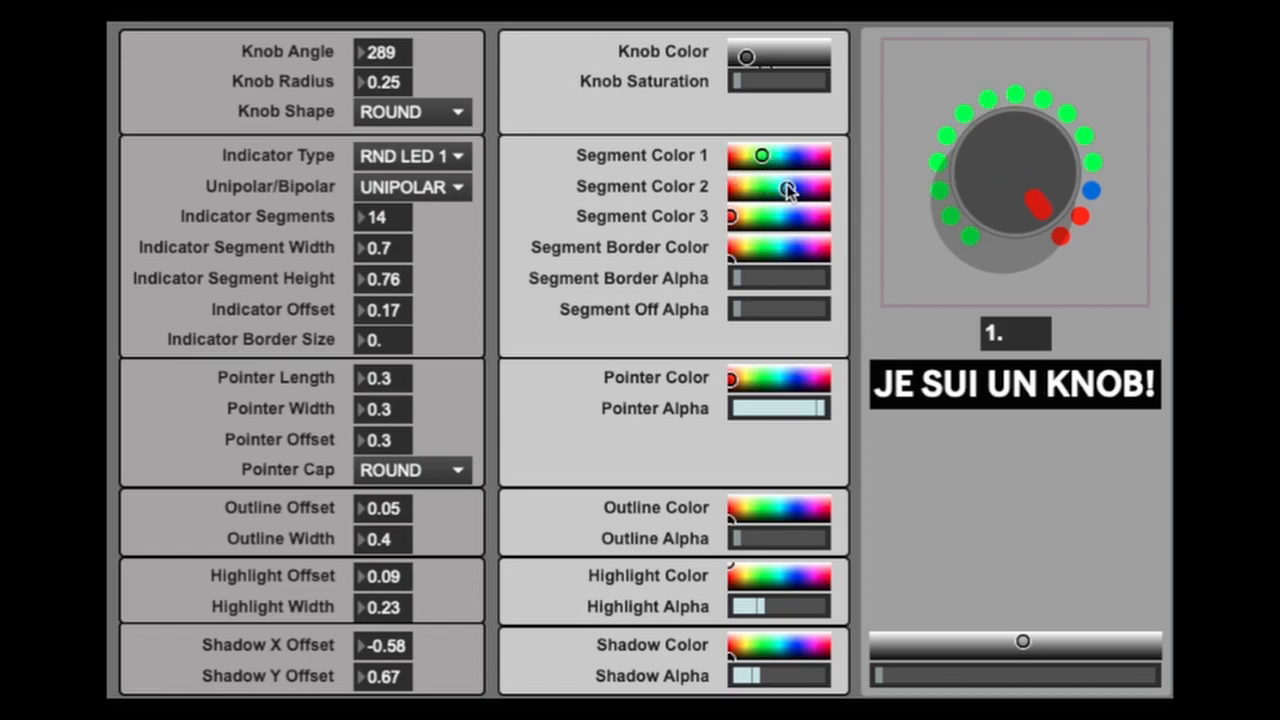
- Change Segment Color 2 to yellow, turning the knob while adjusting the color
drag(789, 193, 738, 191)
drag(1058, 180, 1059, 108)
mouse_move(740, 190)
mouse_down()
mouse_move(765, 192)
mouse_move(763, 222)
mouse_up()
- Make the round LEDs BIPOLAR, sweep the knob from -1 to its maximum, and change Segment Color 2 to violet-blue
click(455, 187)
click(443, 235)
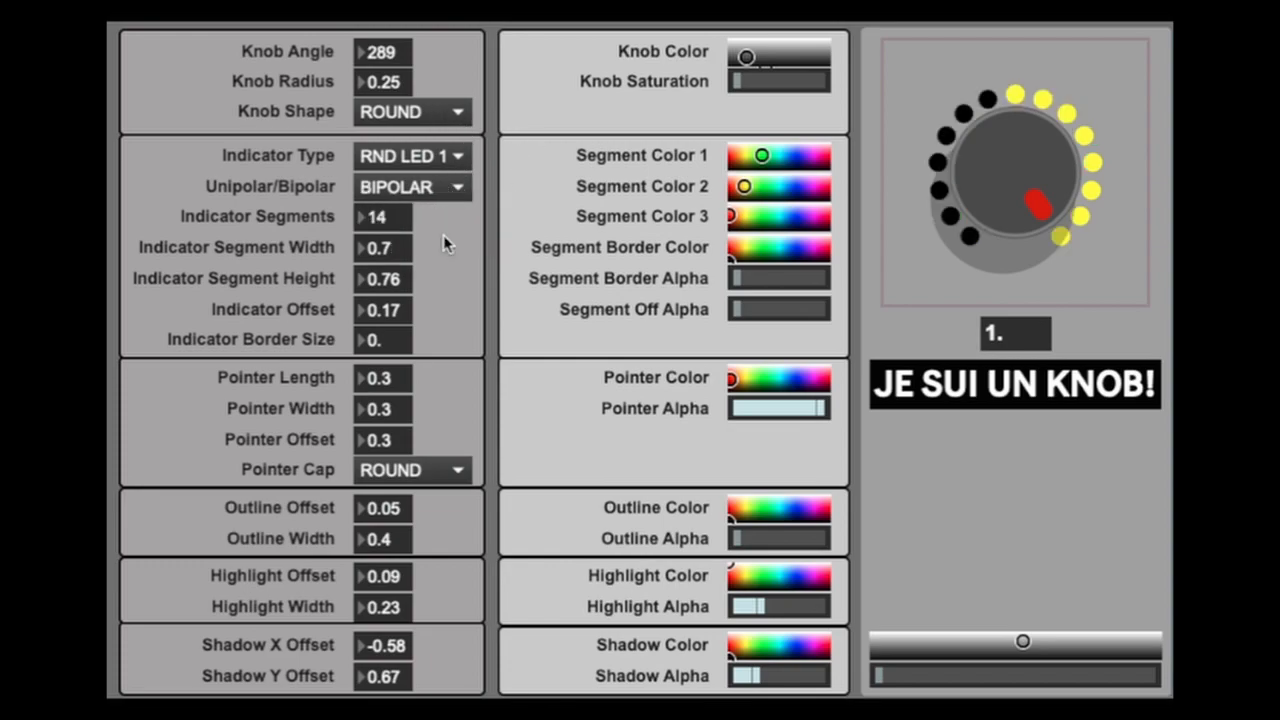
drag(1044, 164, 1030, 395)
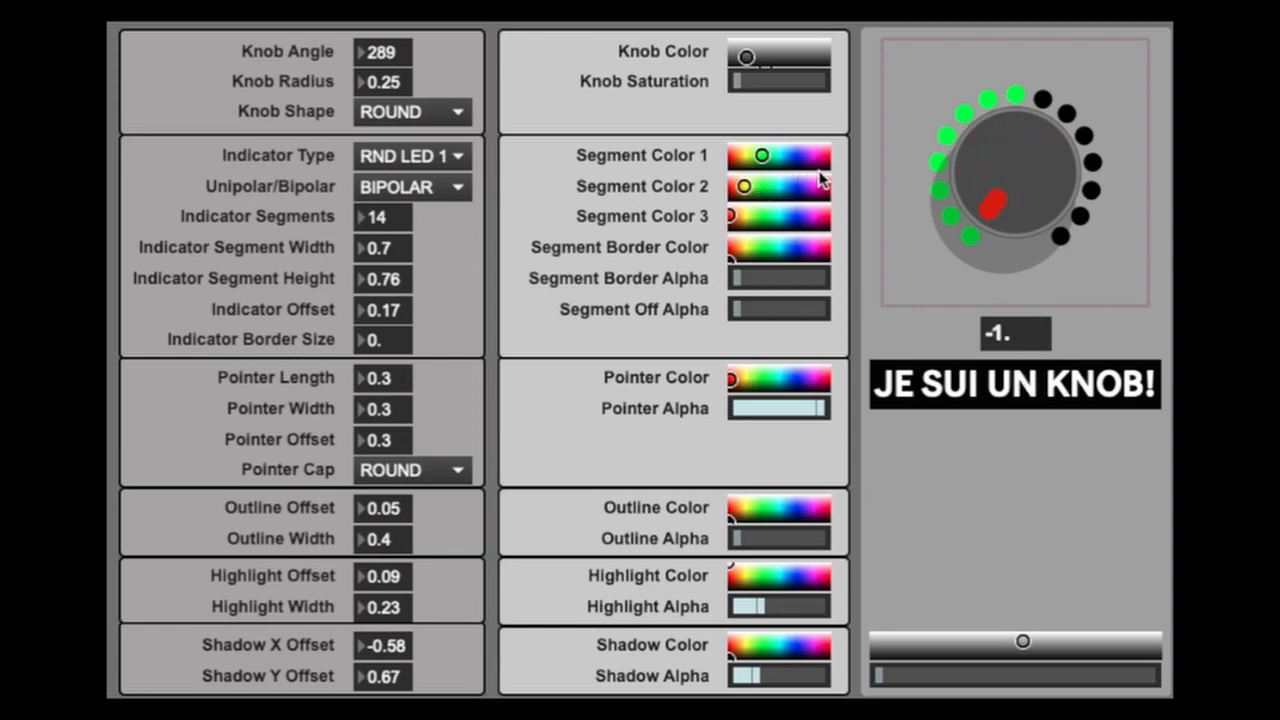
drag(990, 200, 1027, 5)
drag(747, 186, 803, 187)
mouse_move(1047, 192)
mouse_down()
mouse_move(1045, 322)
mouse_move(1023, 243)
mouse_up()
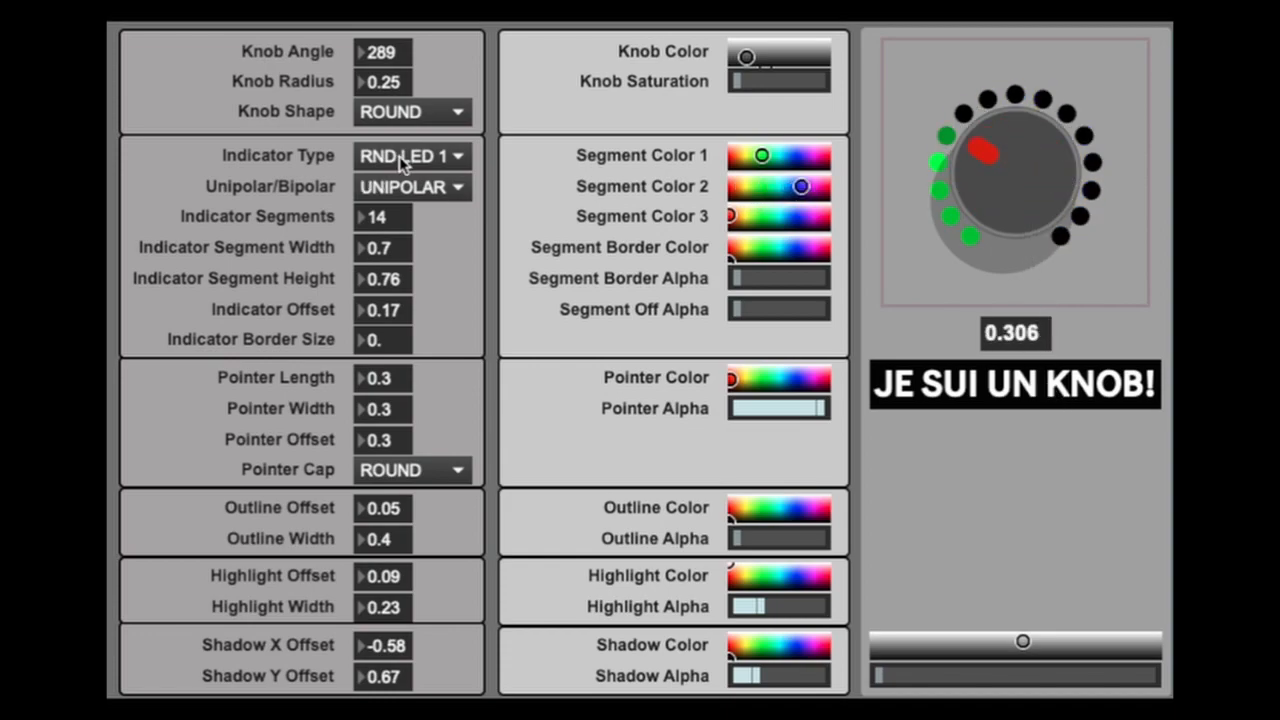
- Return the indicator to UNIPOLAR, turn the knob to 0.426, and switch the indicator type to RND LED 2
click(414, 160)
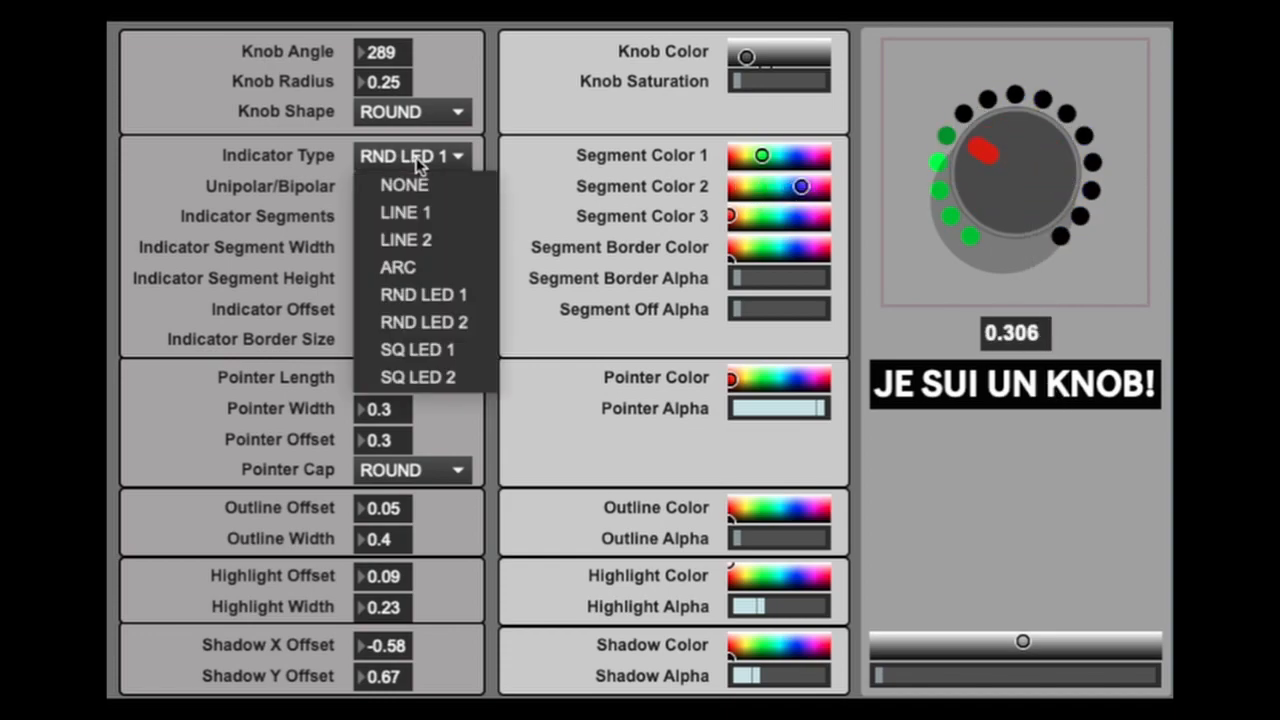
click(440, 298)
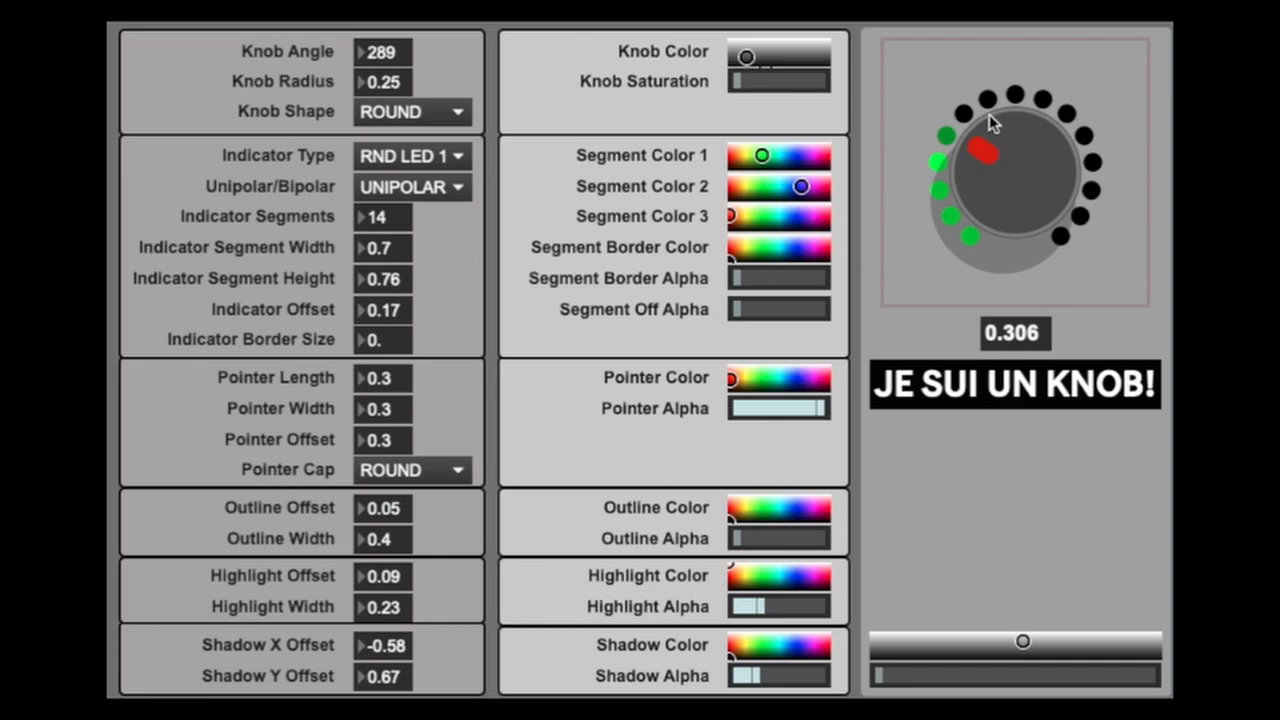
drag(1040, 102, 1015, 107)
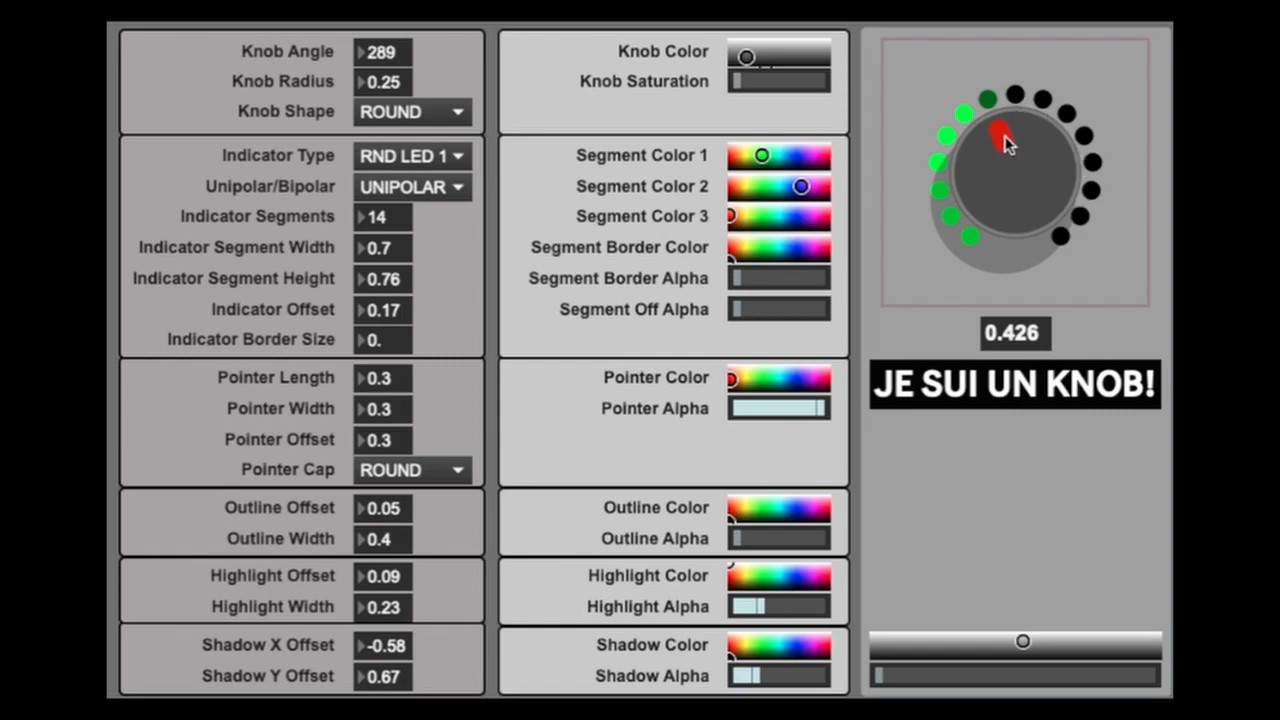
click(437, 156)
click(466, 323)
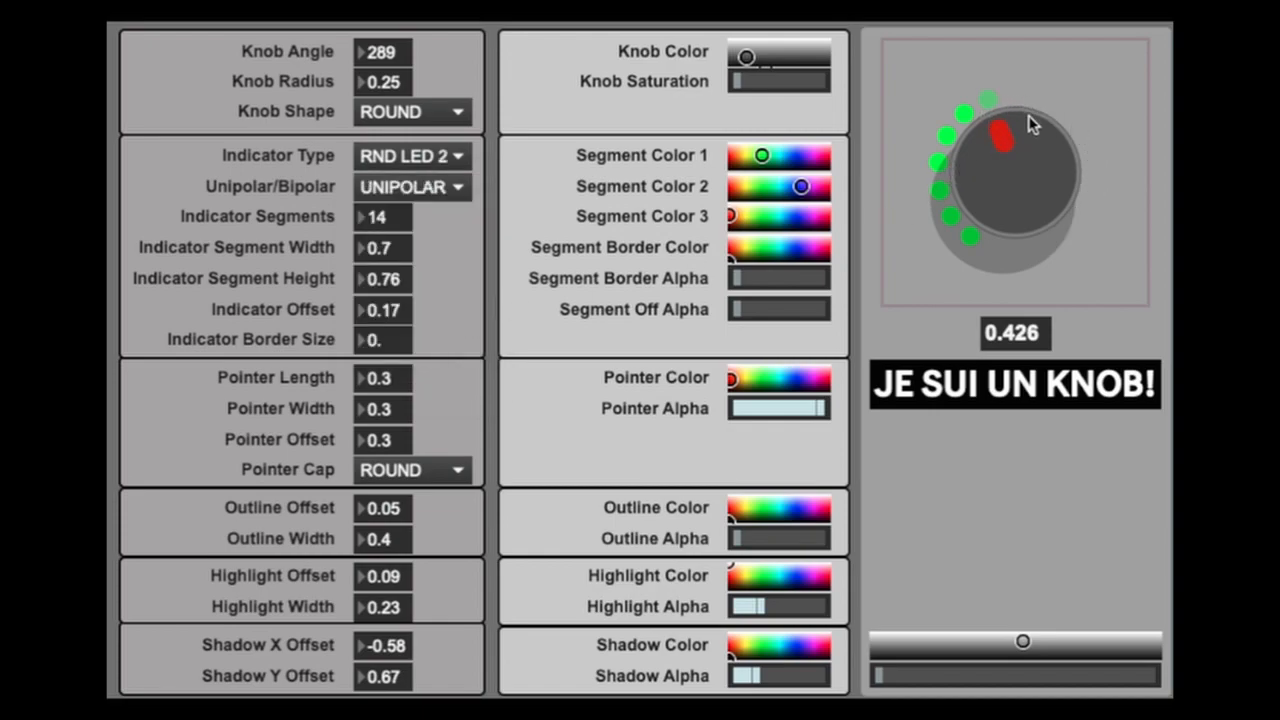
- Set Segment Color 2 to orange, raise Segment Off Alpha slightly, and turn the knob down to 0
drag(1004, 139, 1046, 320)
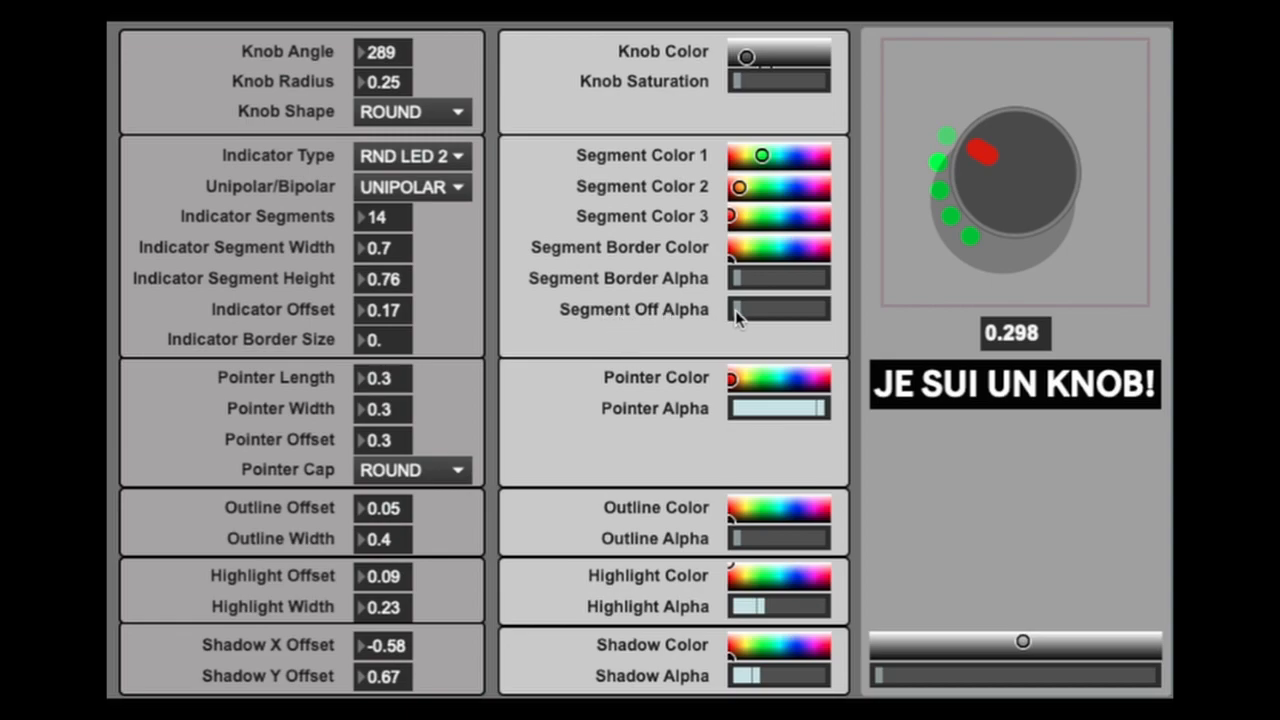
drag(743, 313, 748, 313)
mouse_move(758, 309)
mouse_down()
mouse_move(820, 309)
mouse_move(737, 309)
mouse_move(770, 309)
mouse_move(737, 309)
mouse_move(752, 310)
mouse_up()
drag(1007, 177, 1070, 240)
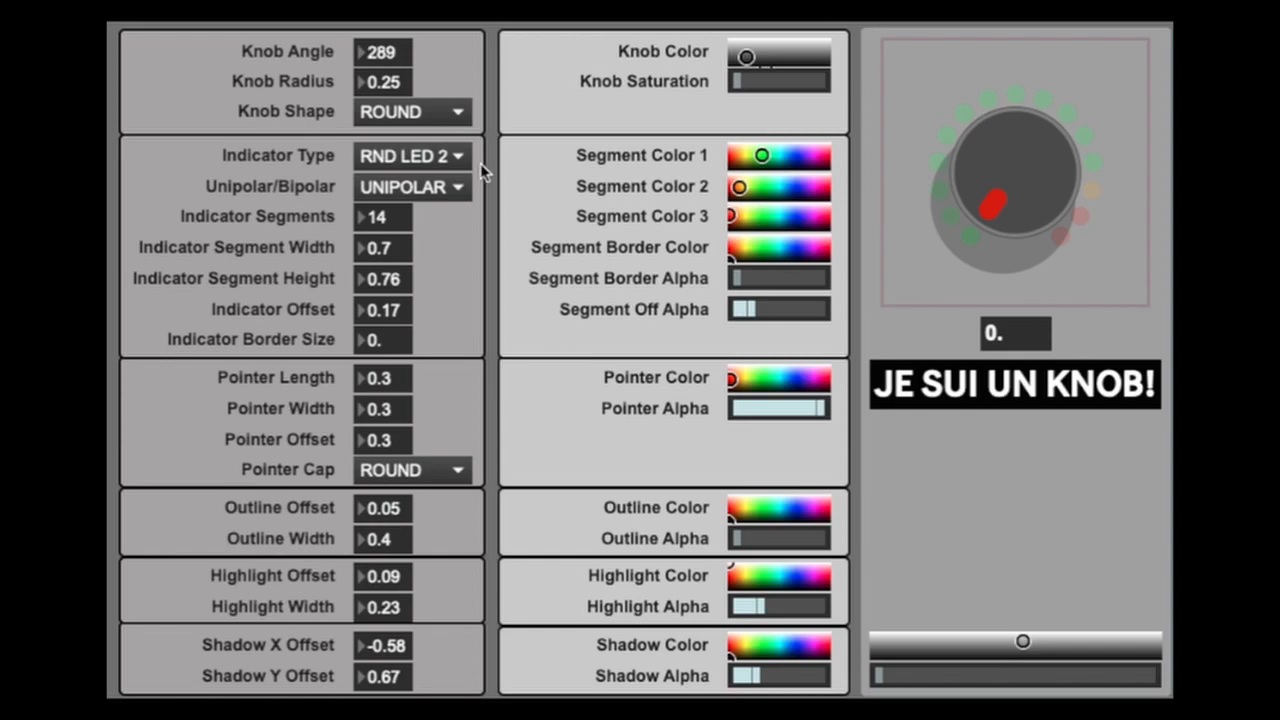
- Try the SQ LED 1 indicator type and return to RND LED 2
click(421, 158)
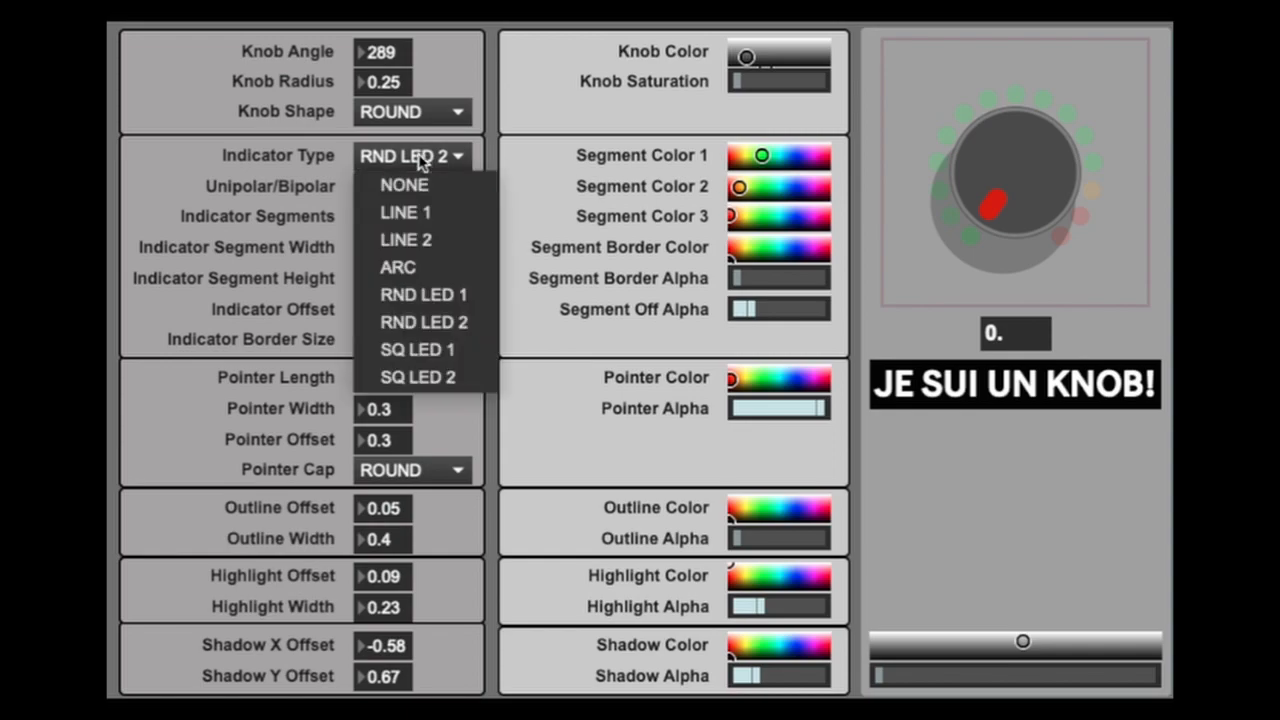
click(454, 358)
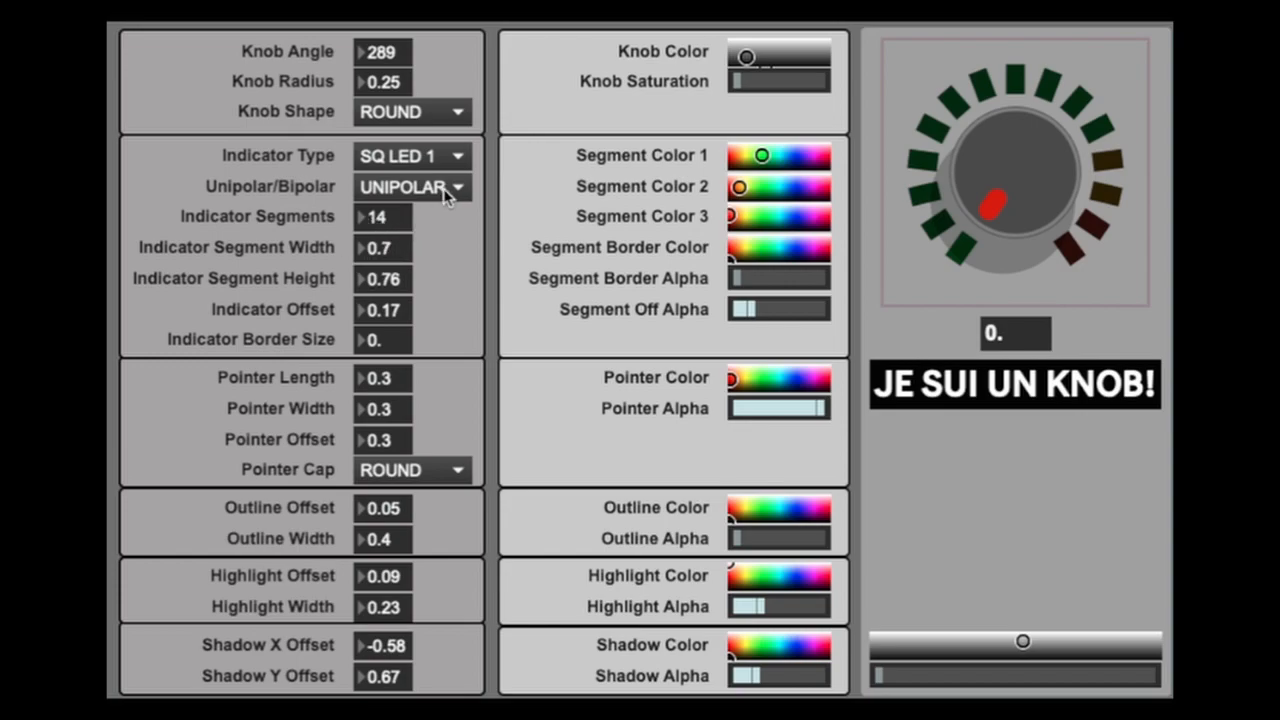
click(417, 157)
click(423, 309)
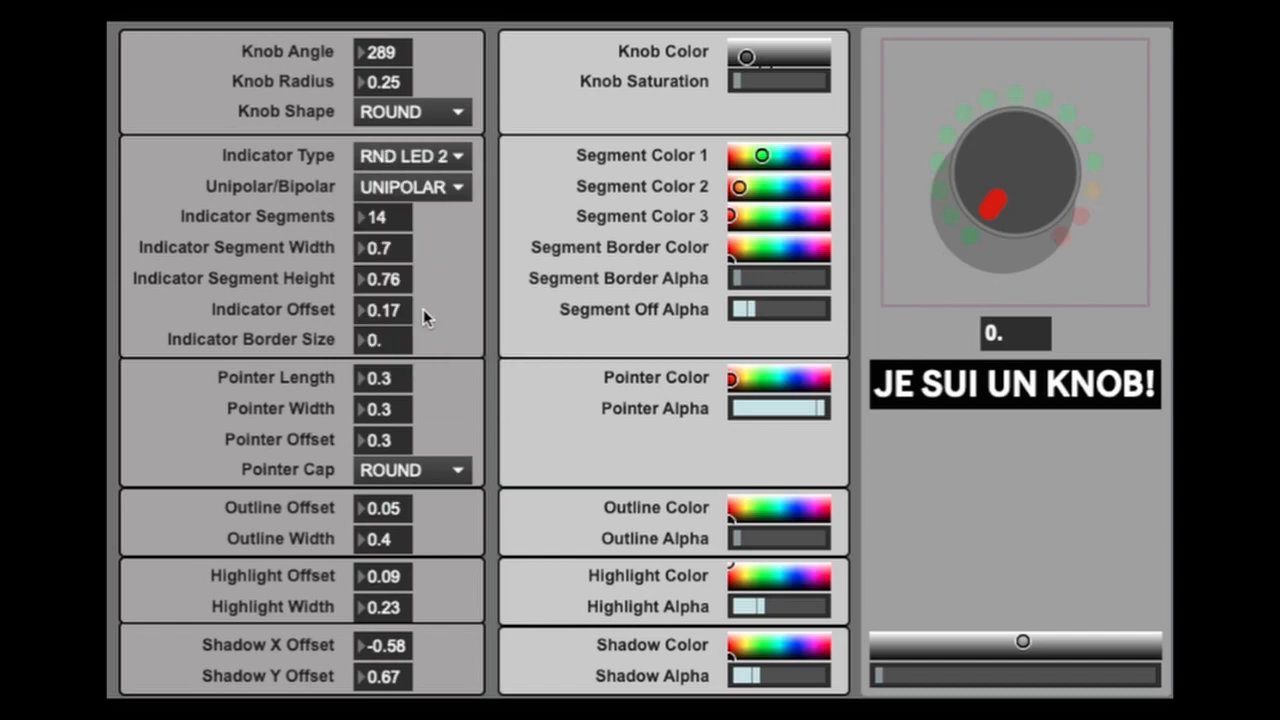
- Turn the knob up to 1, and set Indicator Segments to 15 with a segment width of 0.66
drag(975, 215, 1023, 51)
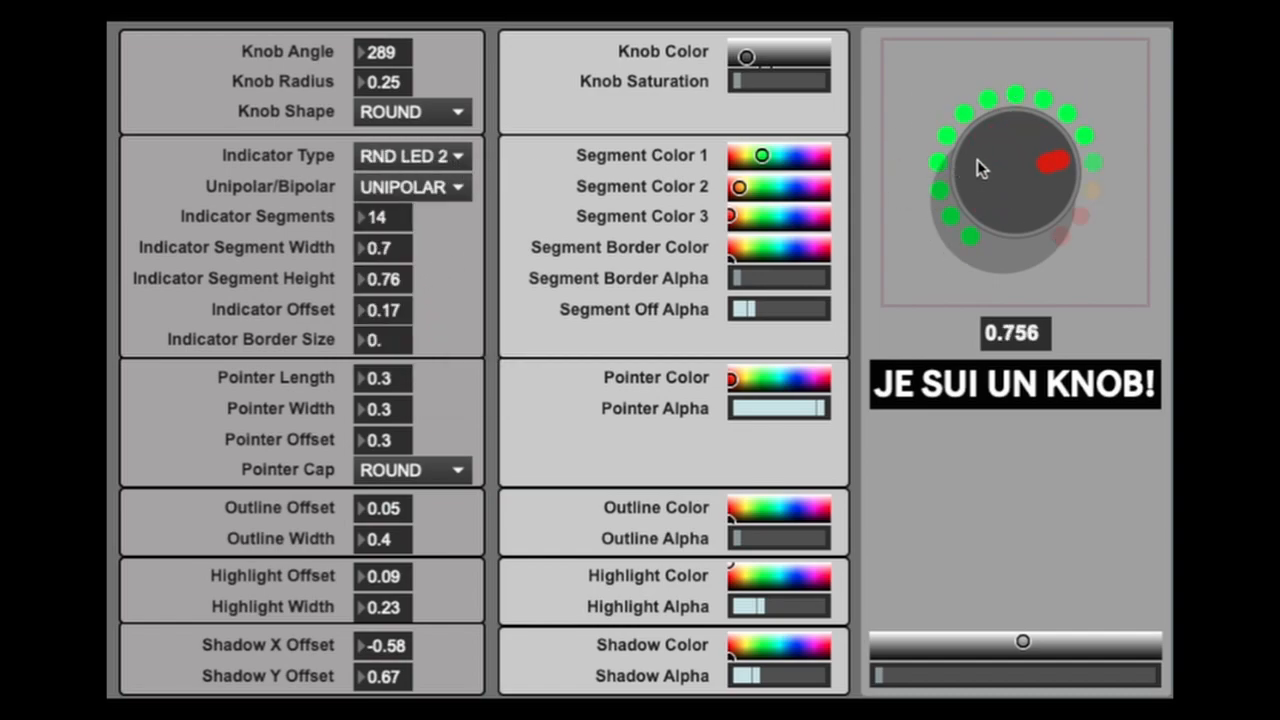
drag(980, 168, 974, 143)
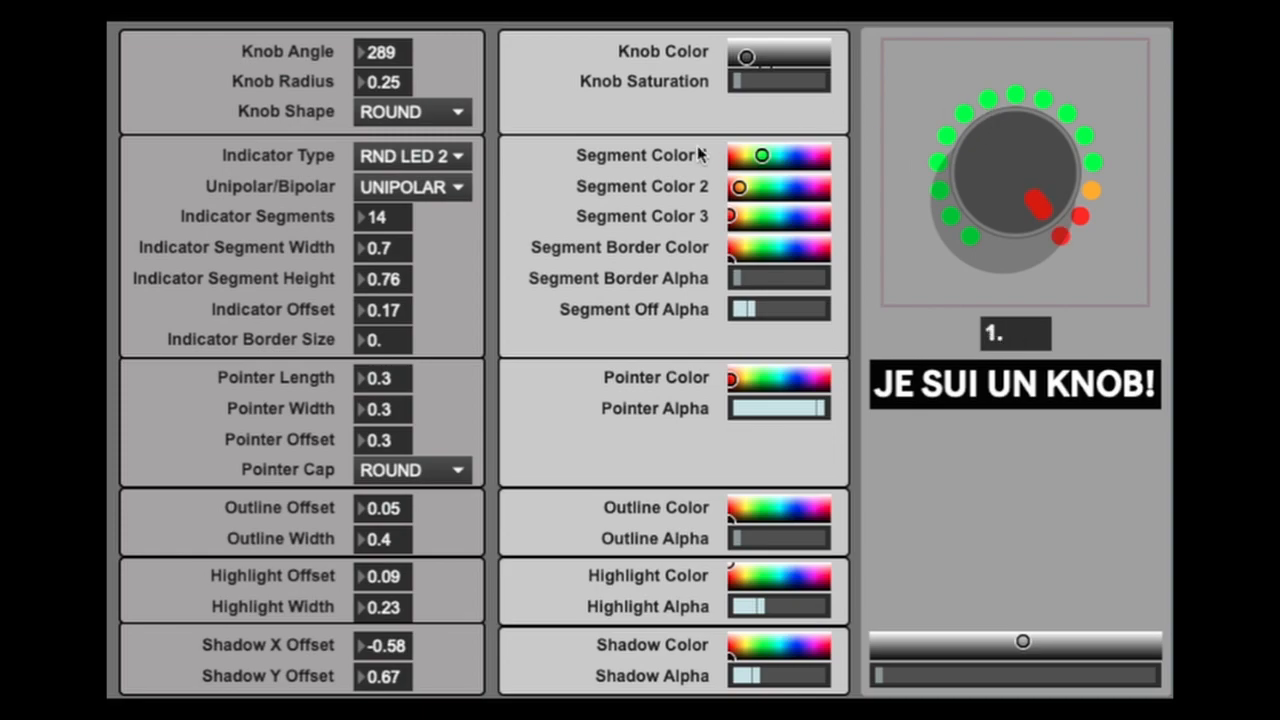
mouse_move(390, 218)
mouse_down()
mouse_move(390, 203)
mouse_move(395, 304)
mouse_move(400, 225)
mouse_up()
click(395, 248)
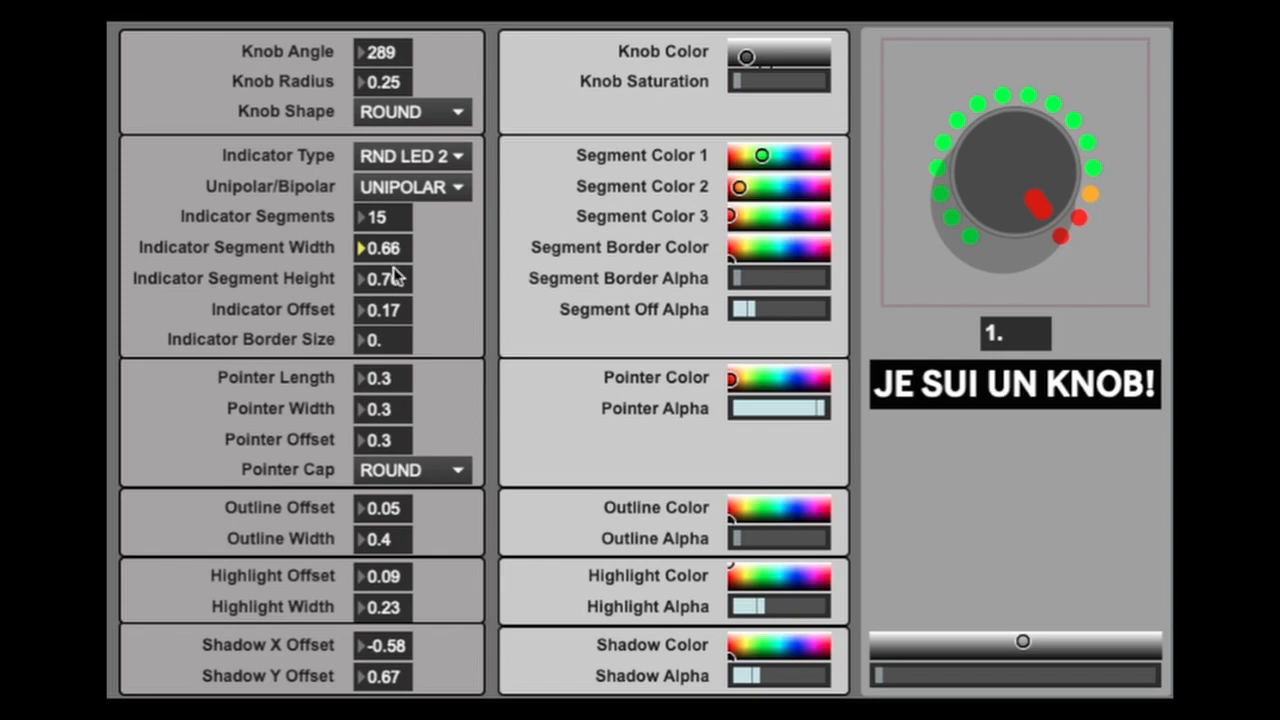
- Raise Segment Border Alpha to its maximum, lower Segment Off Alpha slightly, and set the indicator border size to 0.42
click(390, 339)
drag(390, 339, 390, 371)
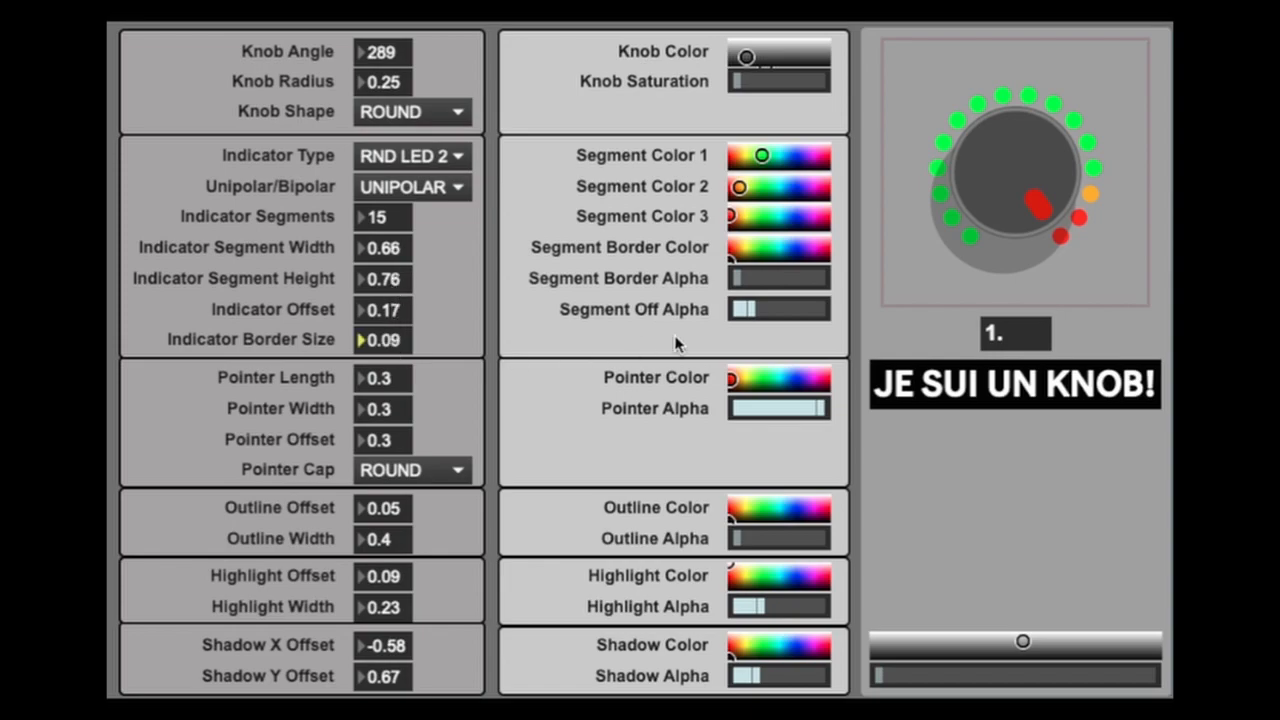
drag(745, 313, 778, 278)
drag(392, 340, 392, 287)
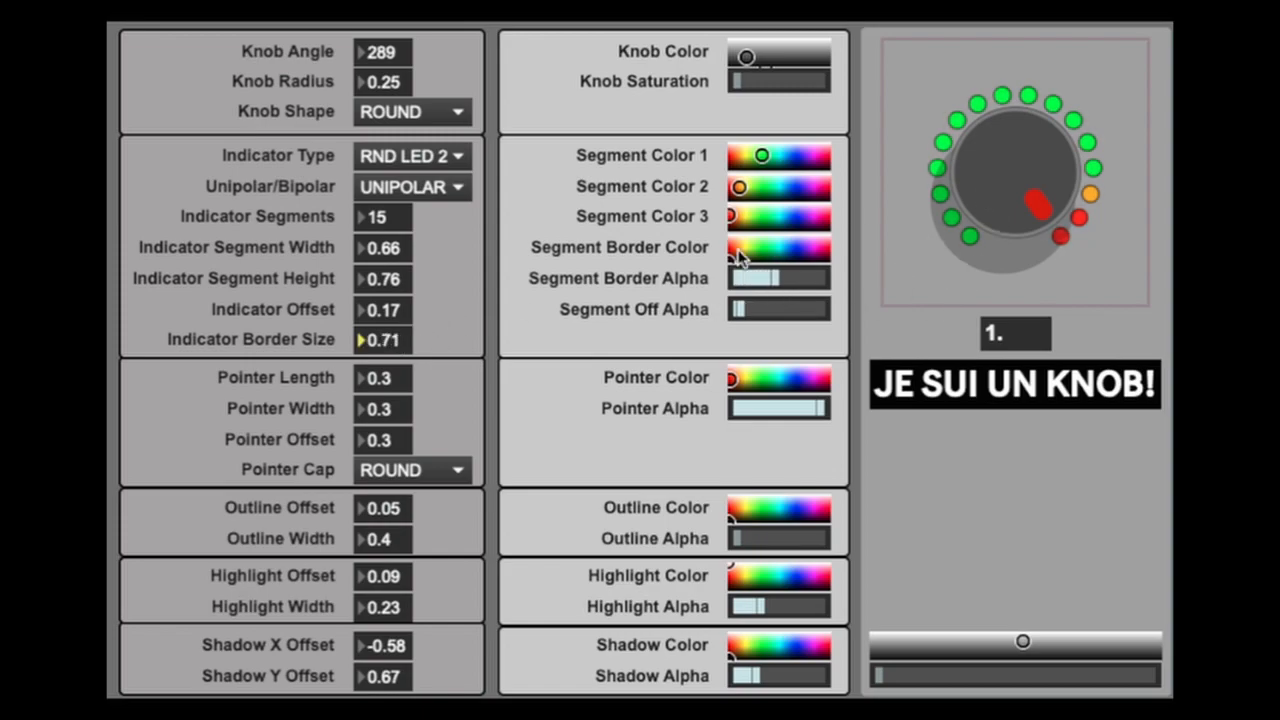
drag(772, 285, 820, 283)
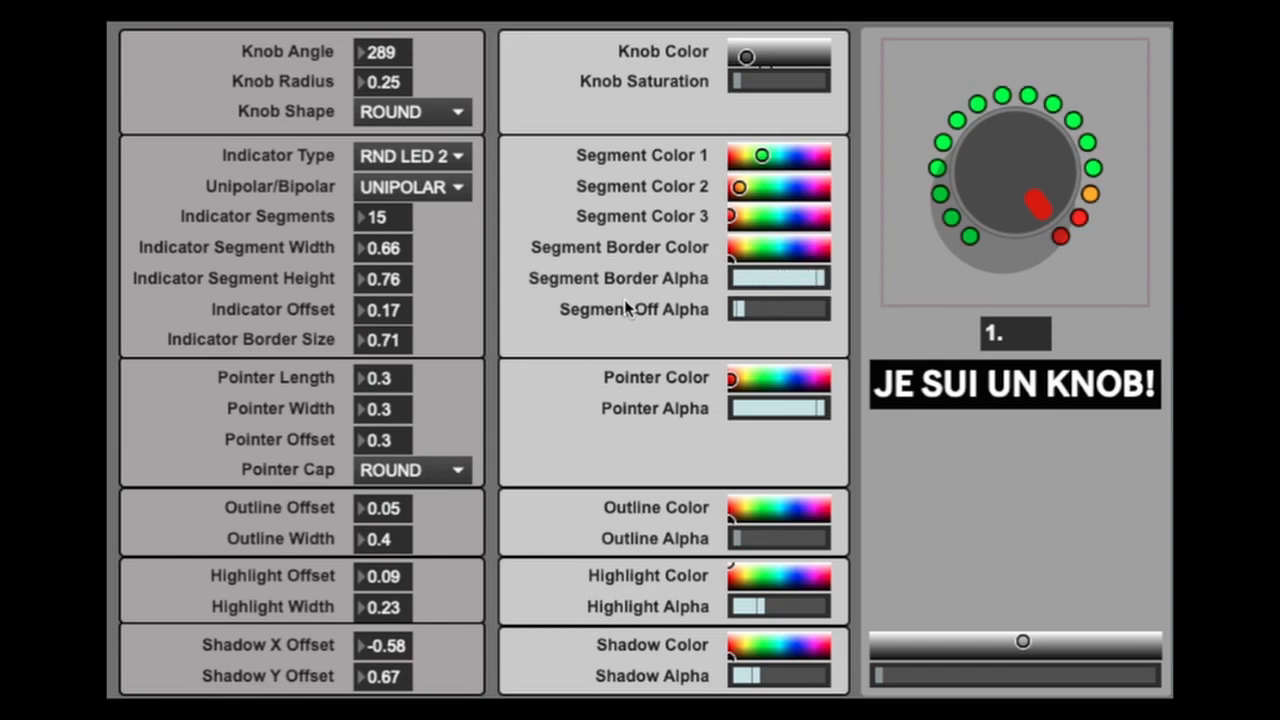
drag(392, 340, 392, 366)
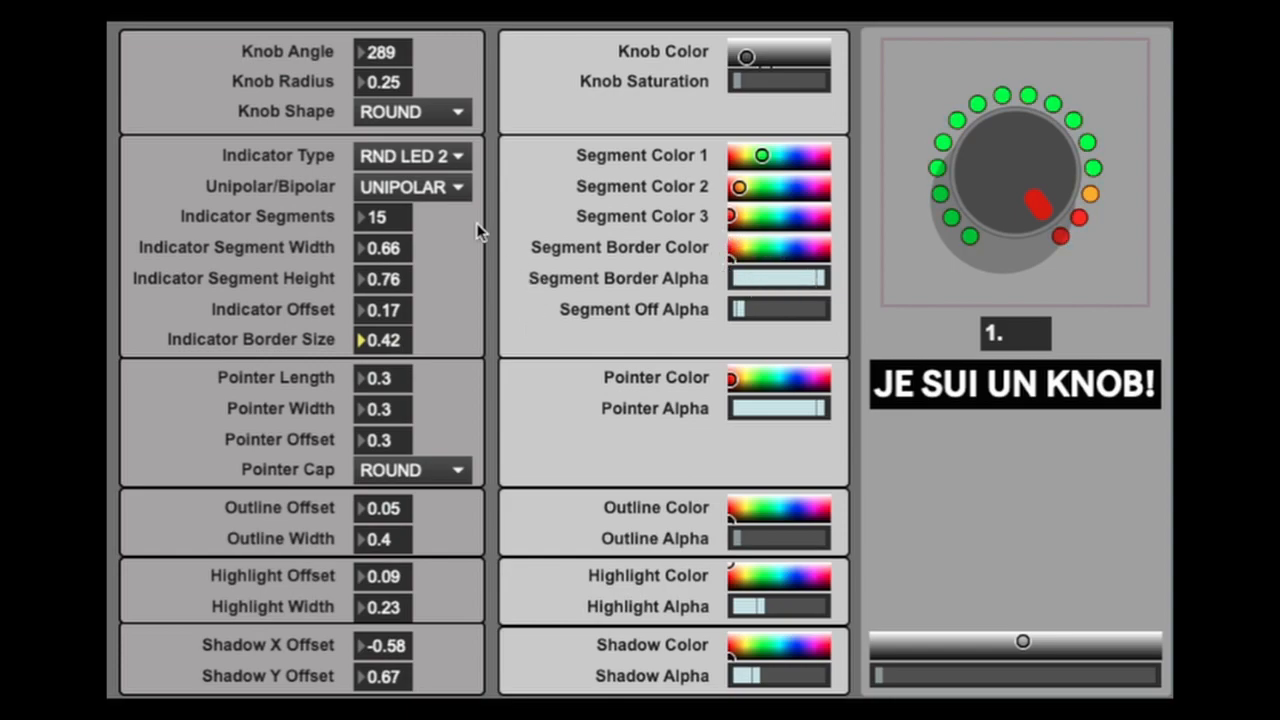
- Switch the indicator type to SQ LED 1 and flatten the segments to a width of 0.78 and a height of 0.11
click(430, 188)
click(345, 156)
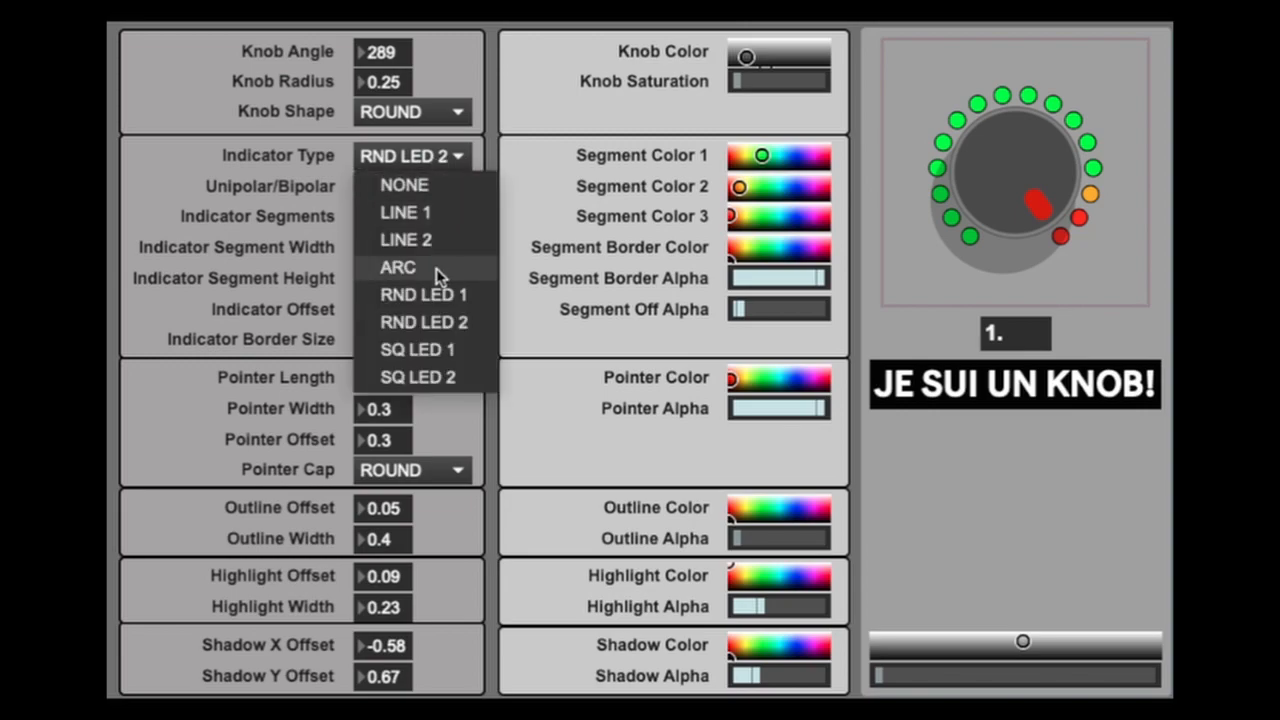
click(420, 346)
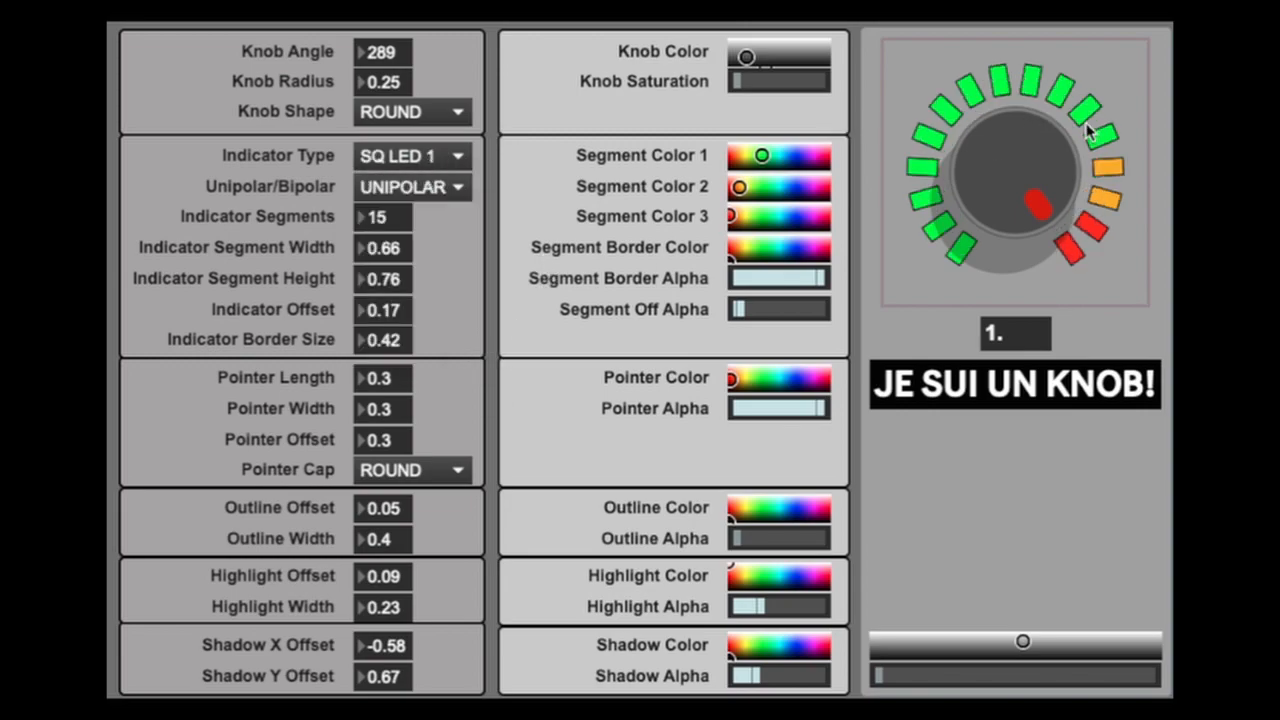
click(395, 249)
drag(395, 249, 395, 340)
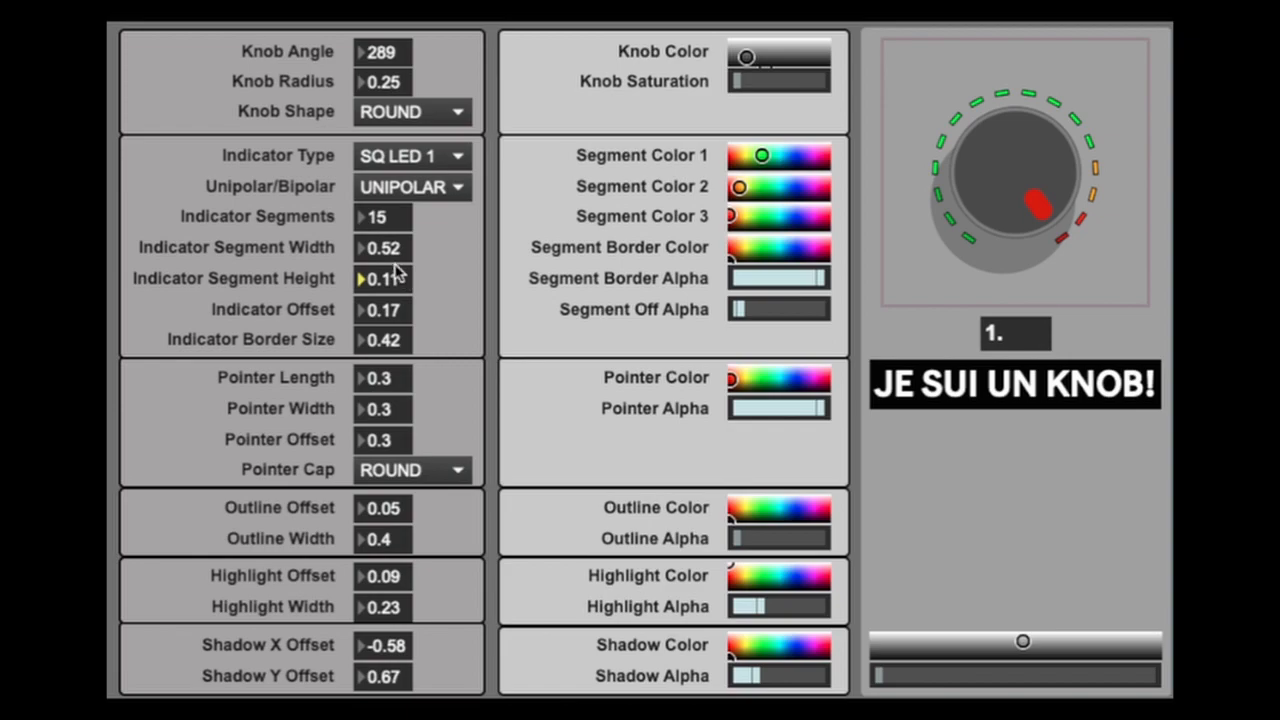
drag(395, 248, 395, 222)
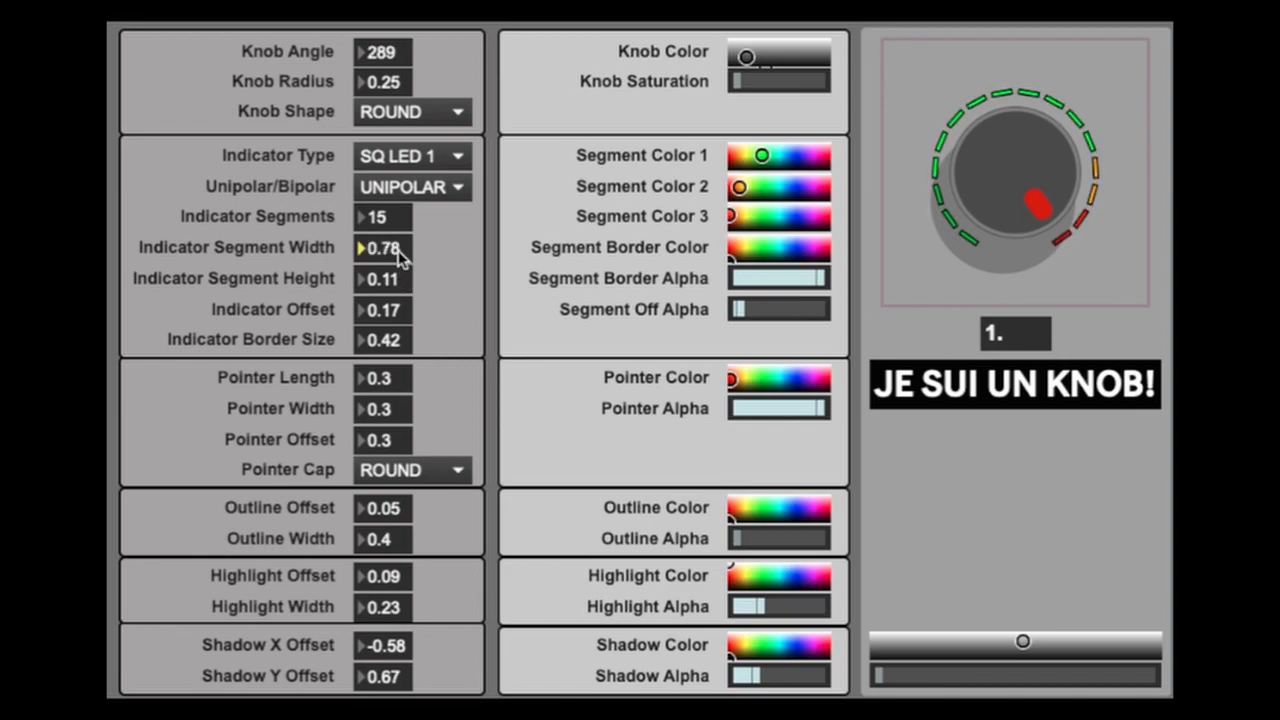
- Set the segment width to 0.6 and height to 0.42, increase Indicator Segments to 24, and turn the knob to 1
mouse_move(1045, 190)
mouse_down()
mouse_move(1045, 321)
mouse_move(1050, 200)
mouse_up()
mouse_move(385, 279)
mouse_down()
mouse_move(385, 257)
mouse_move(400, 286)
mouse_move(394, 249)
mouse_move(398, 277)
mouse_up()
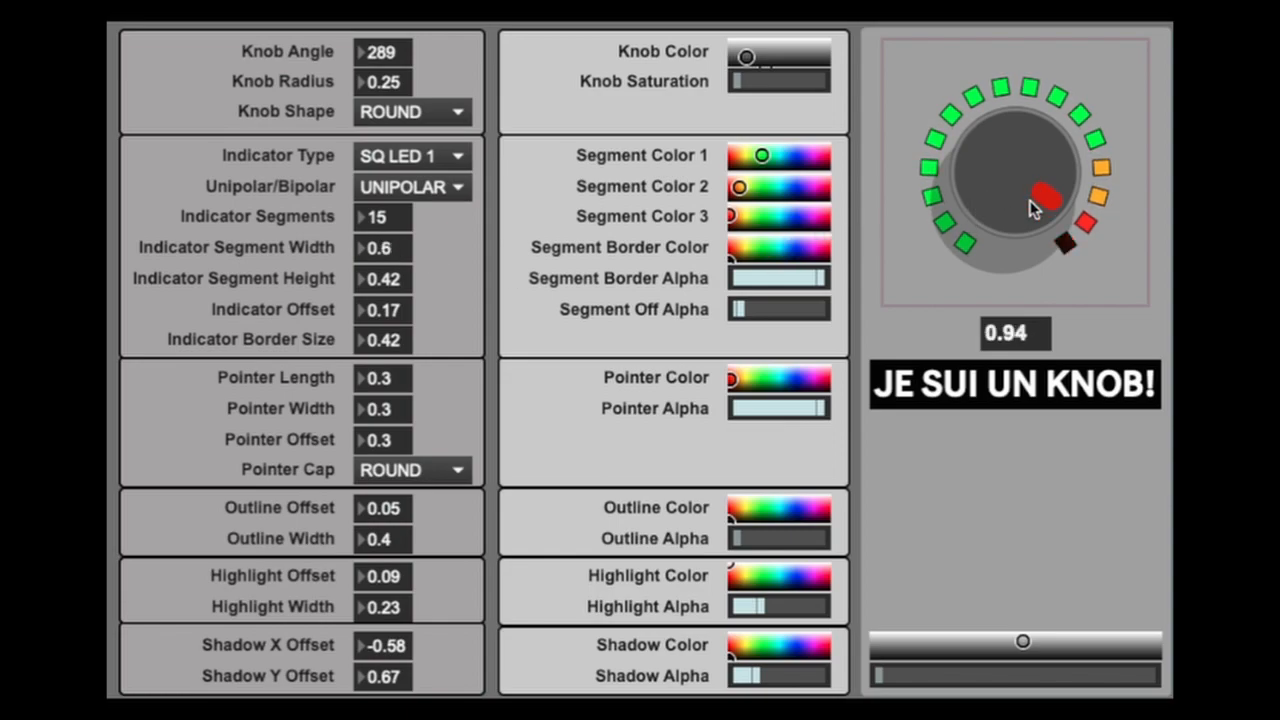
drag(395, 220, 395, 211)
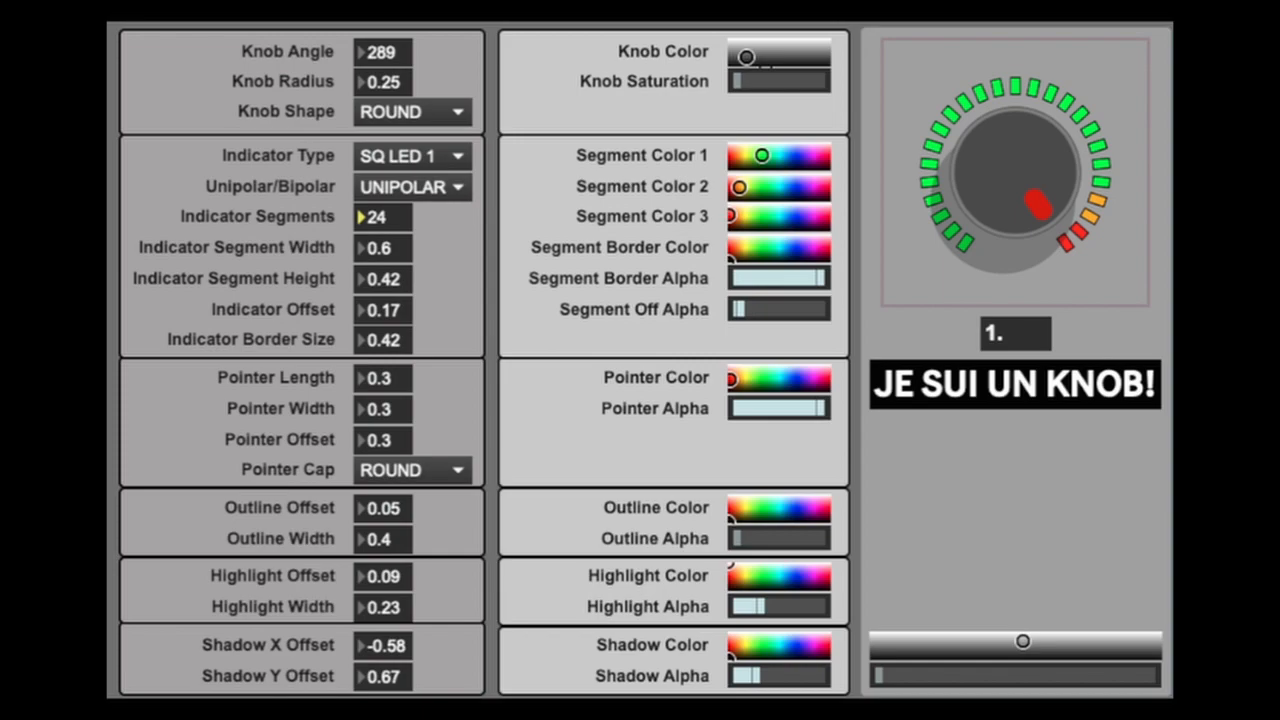
key(Return)
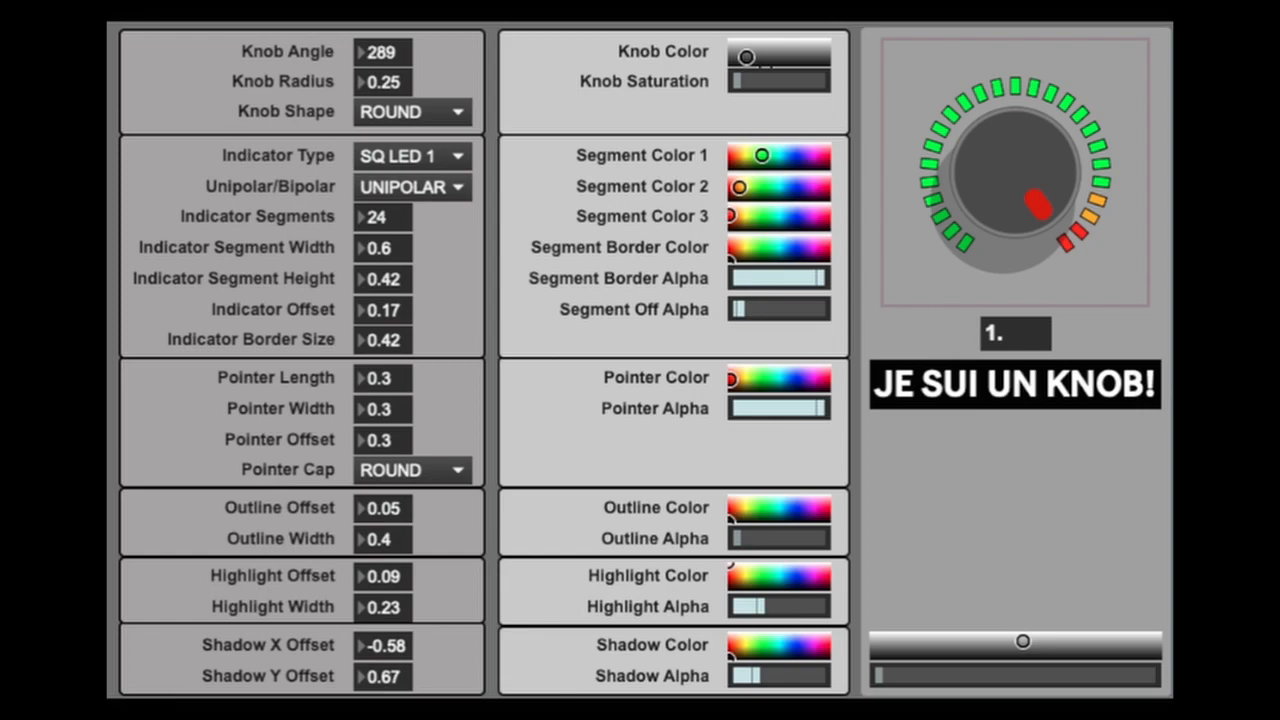